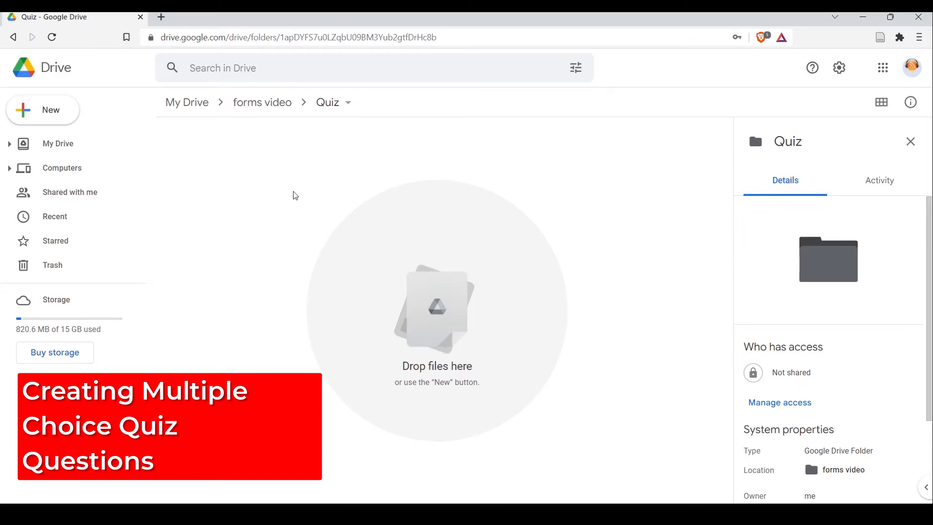
Create a new Google Forms blank quiz inside the Quiz folder.
{"action": "right_click", "coordinate": [296, 196]}
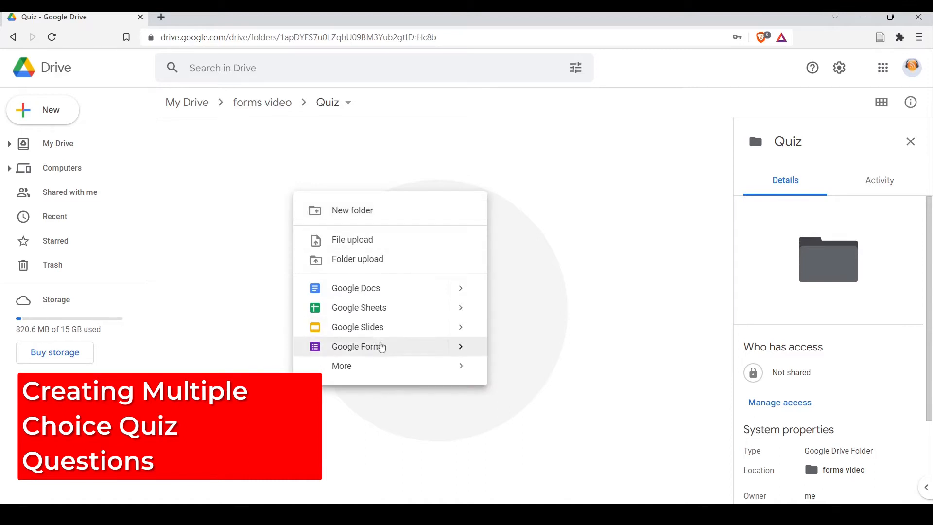
{"action": "mouse_move", "coordinate": [460, 347]}
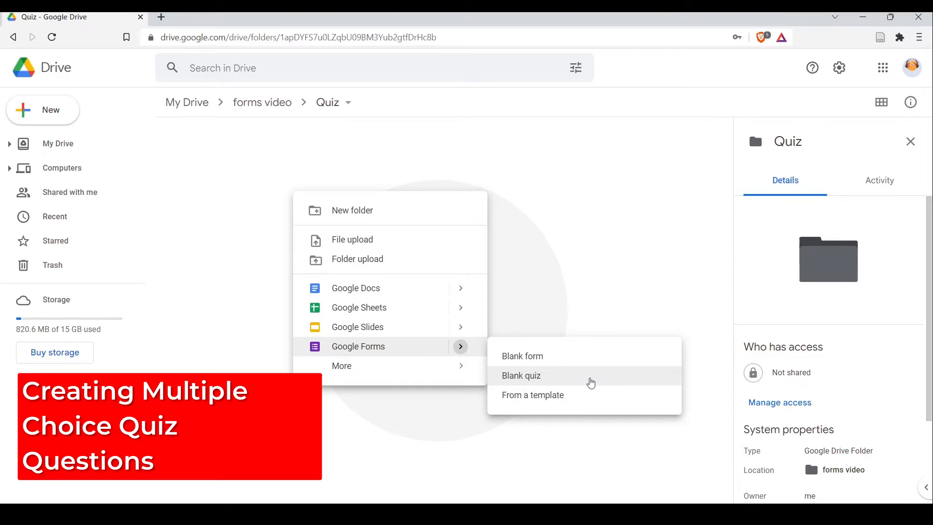
{"action": "left_click", "coordinate": [591, 382]}
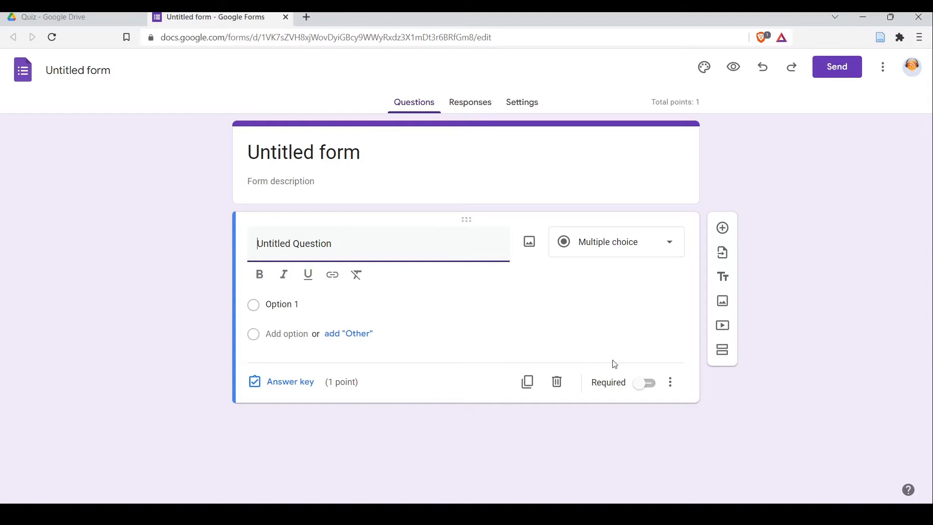
Replace the form's title with "Sustainability Quiz" and apply the same name to the form file.
{"action": "left_click", "coordinate": [325, 152]}
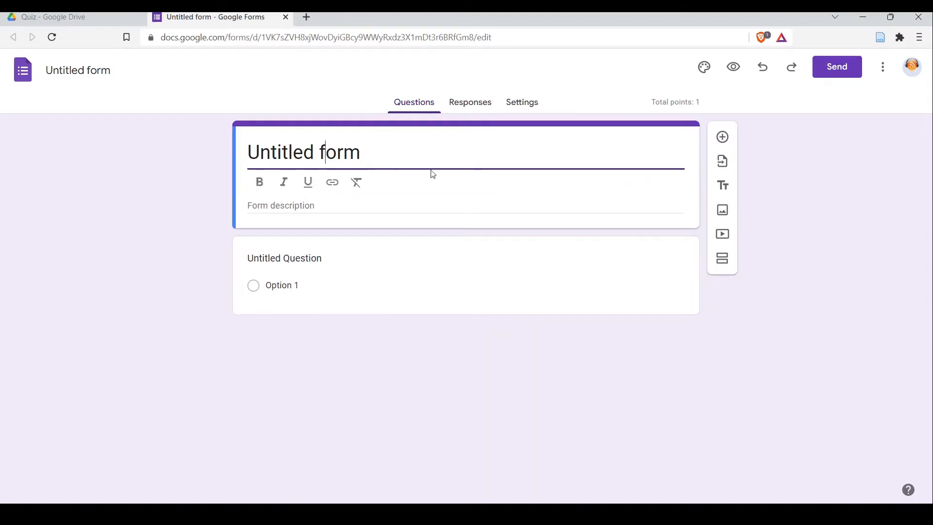
{"action": "left_click_drag", "start_coordinate": [379, 156], "coordinate": [256, 166]}
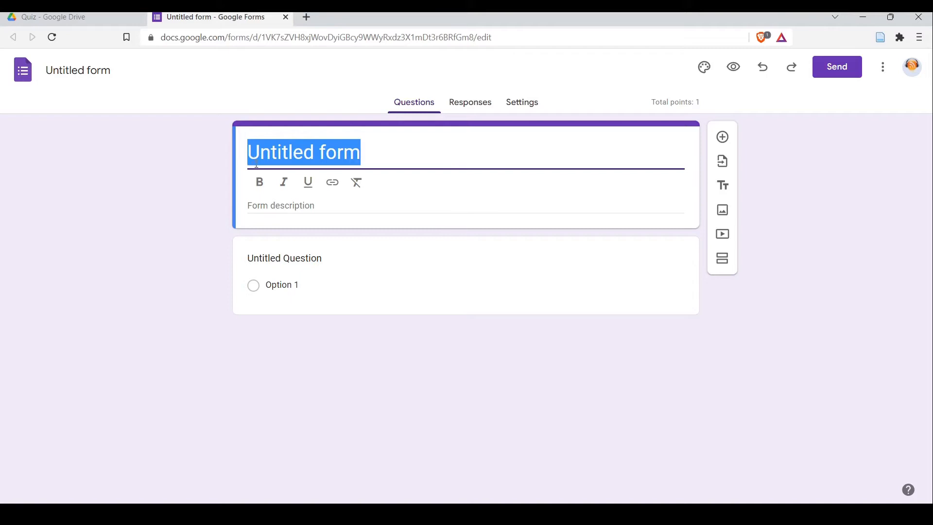
{"action": "type", "text": "Sustainability Quiz"}
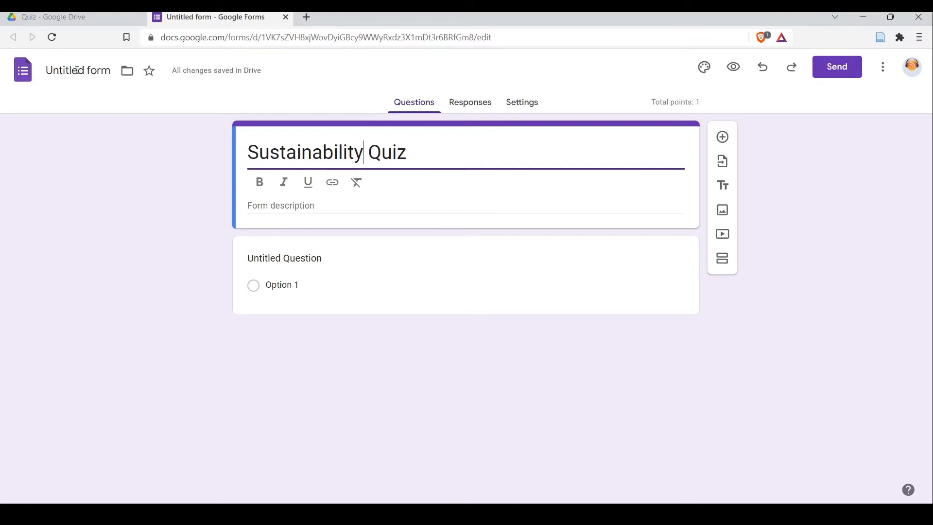
{"action": "left_click", "coordinate": [77, 70]}
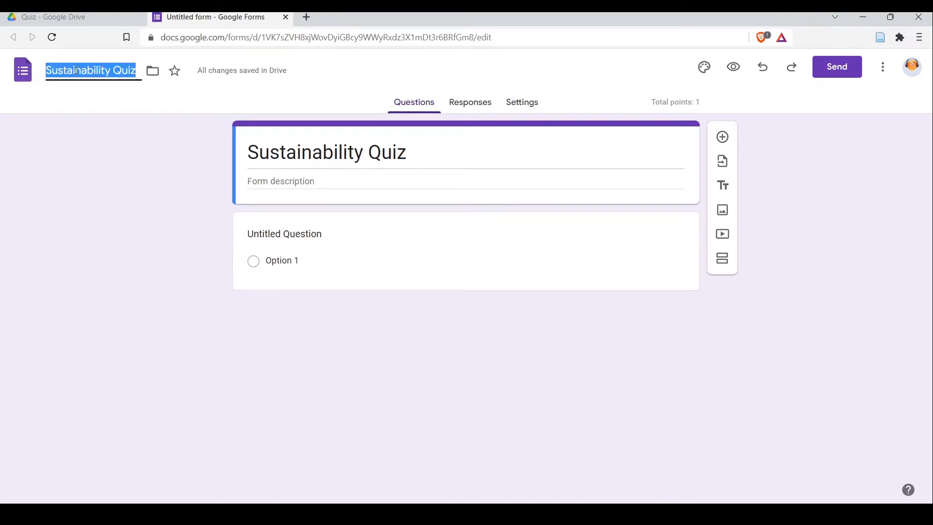
{"action": "left_click", "coordinate": [79, 18]}
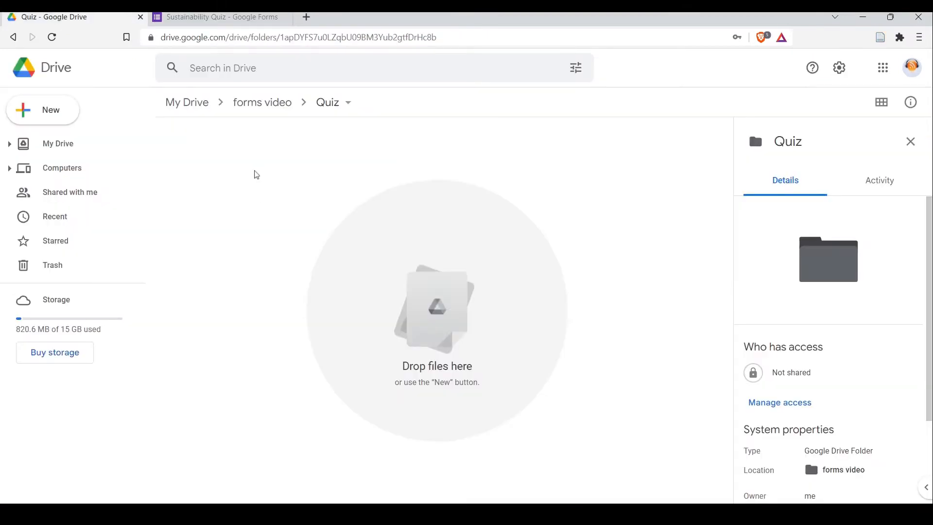
{"action": "key", "text": "ctrl+Tab"}
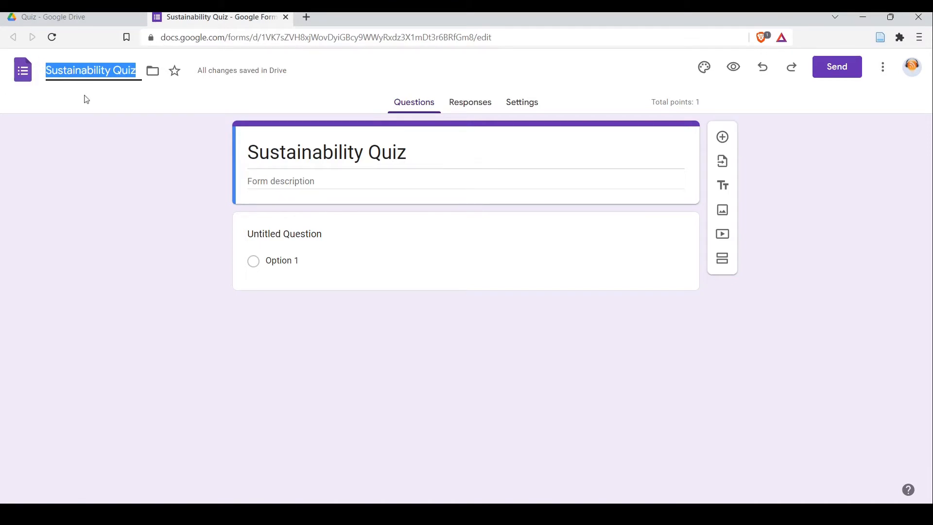
Set the first question's text to "The term sustainable development was first defined by which of the following reports ?".
{"action": "left_click", "coordinate": [318, 237]}
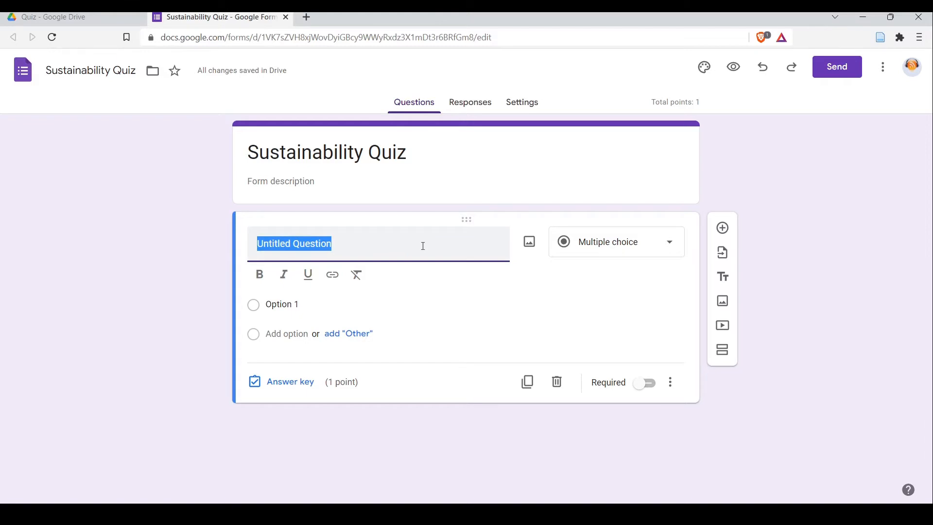
{"action": "type", "text": "The term sustainable development was first defined by which of the following reports ?"}
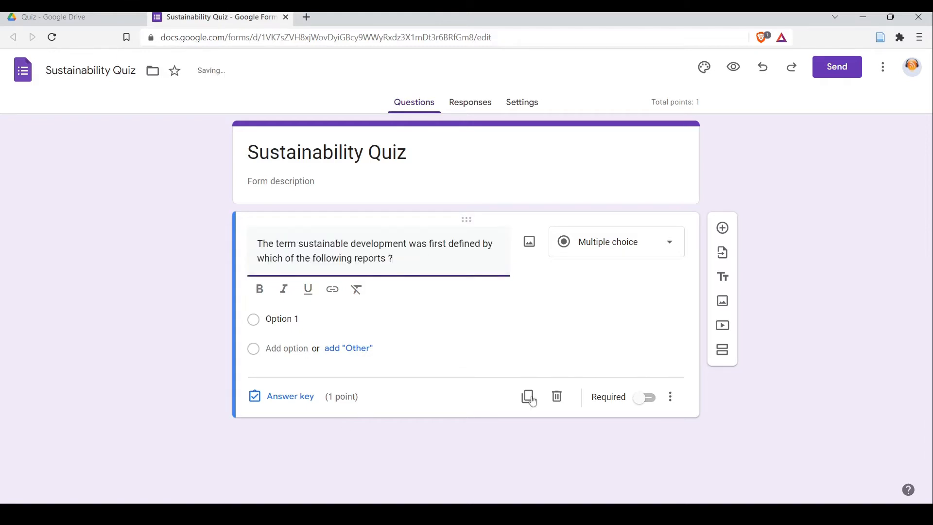
Give the first question four answer options: US EPA, Brundtland Commission, FAO and Shared Planet Commission.
{"action": "left_click", "coordinate": [307, 321]}
{"action": "type", "text": "US EPA"}
{"action": "left_click", "coordinate": [291, 324]}
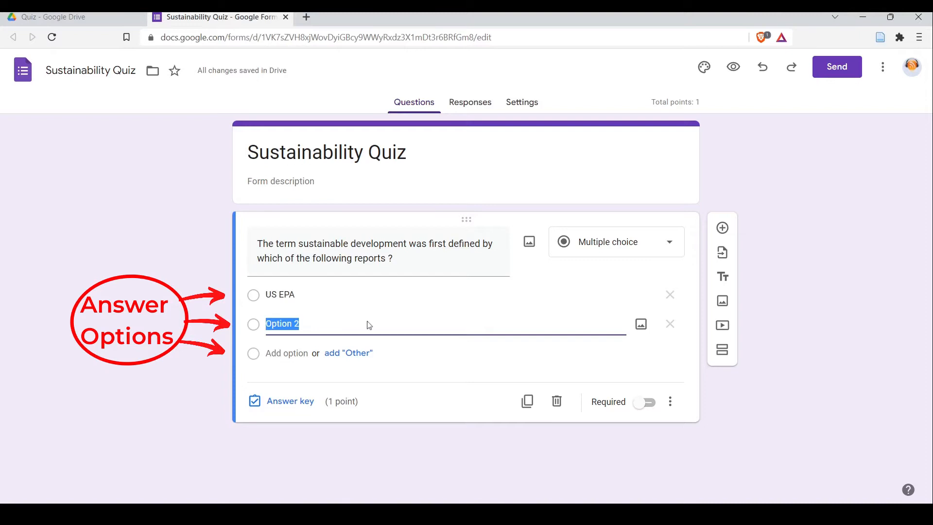
{"action": "type", "text": "Brundtland Commission"}
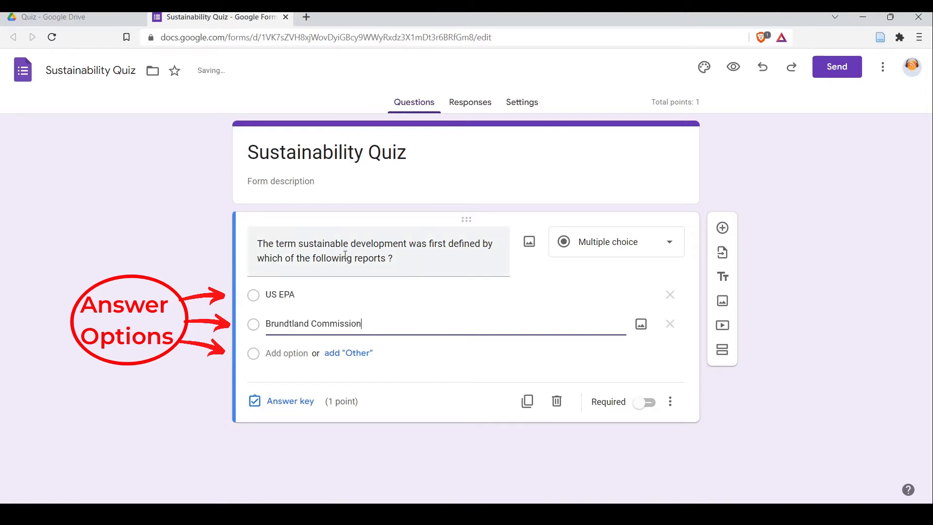
{"action": "left_click", "coordinate": [300, 353]}
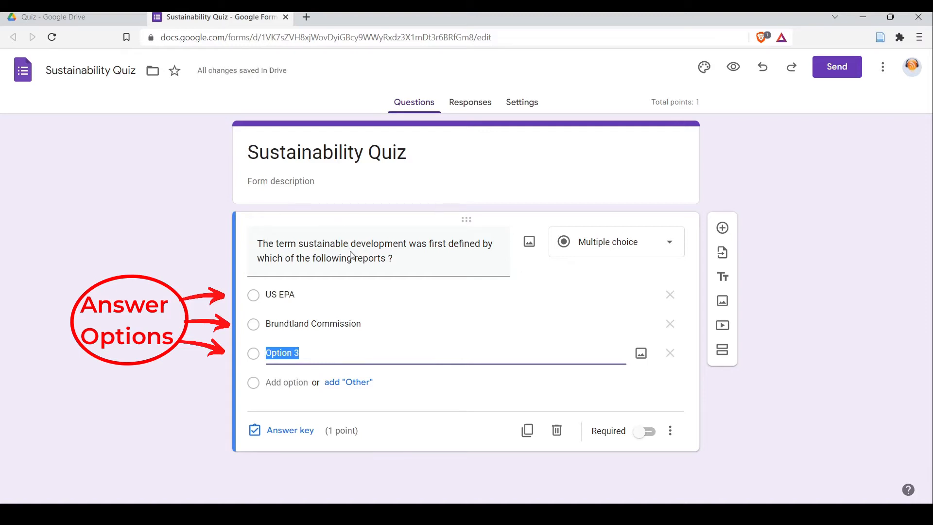
{"action": "type", "text": "FAO"}
{"action": "key", "text": "Return"}
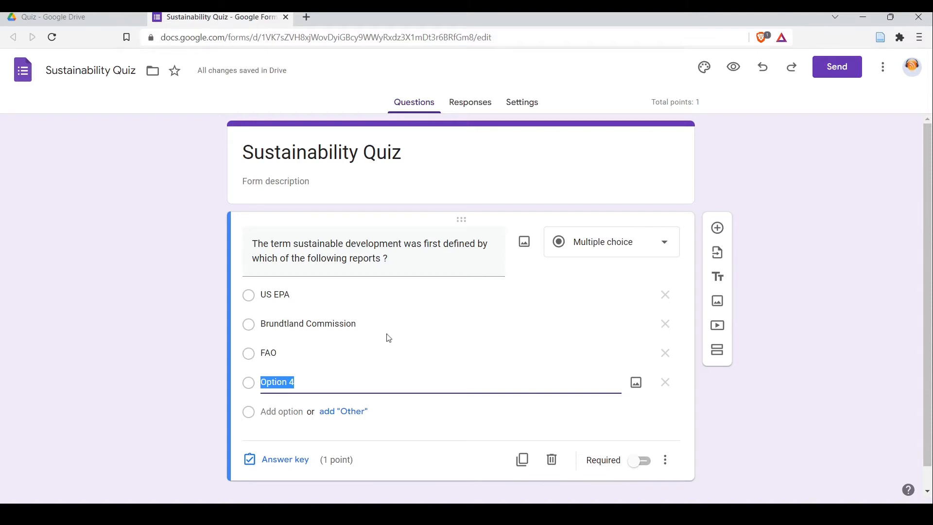
{"action": "type", "text": "Shared Planet Commission"}
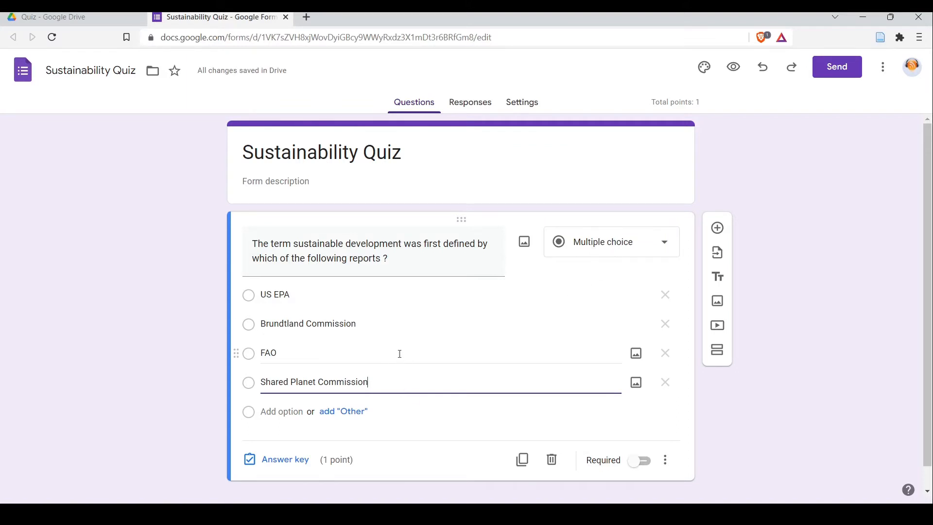
In the first question's answer key, set the score to 2 points and mark Brundtland Commission as correct.
{"action": "left_click", "coordinate": [280, 465]}
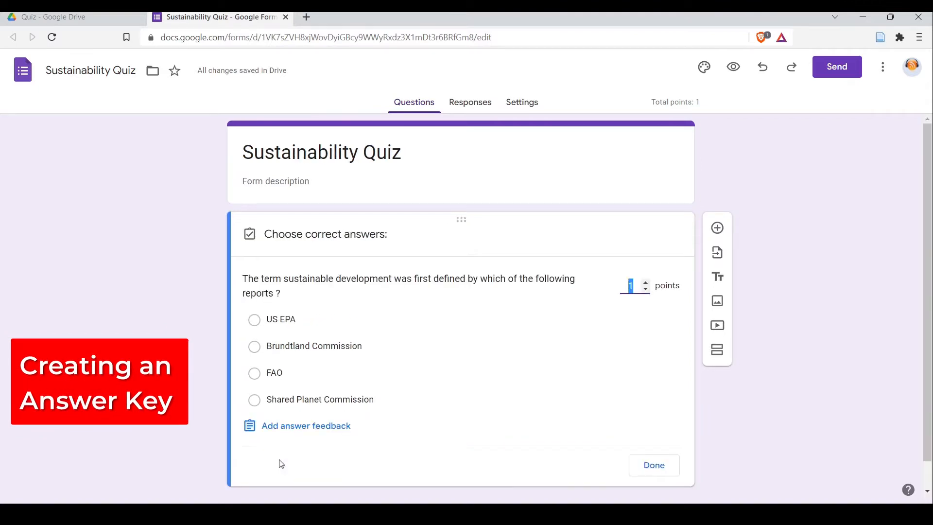
{"action": "left_click", "coordinate": [646, 284]}
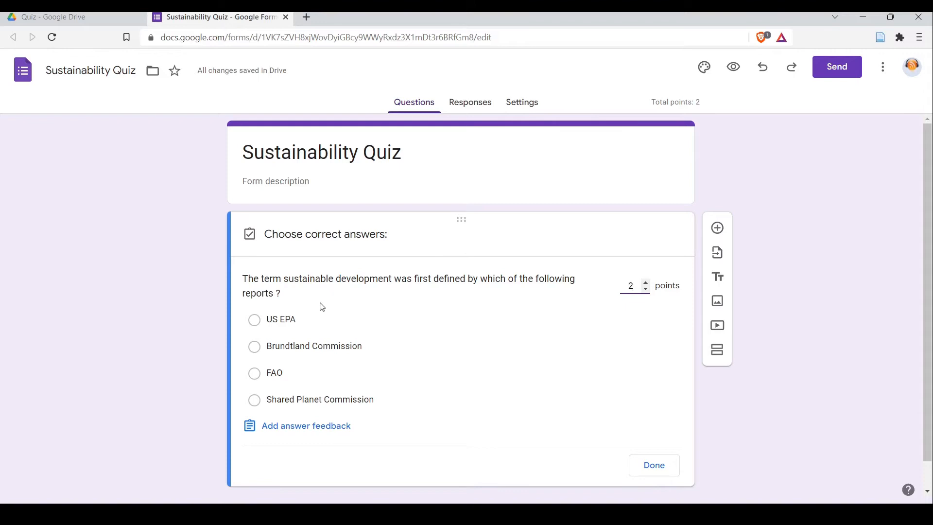
{"action": "left_click", "coordinate": [255, 347]}
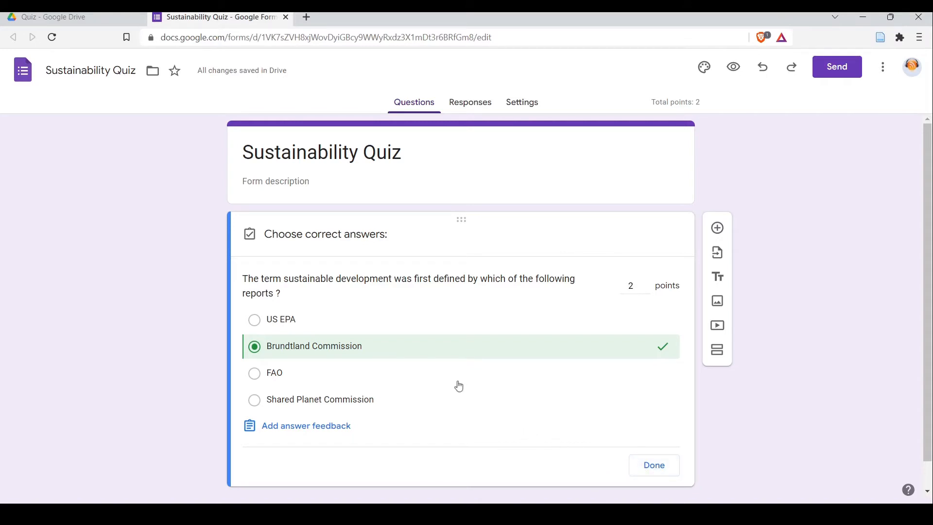
Enter incorrect-answer feedback "Please refer to the following resources for more information" and fill in the link to Wikipedia's Brundtland_Commission page.
{"action": "left_click", "coordinate": [303, 431]}
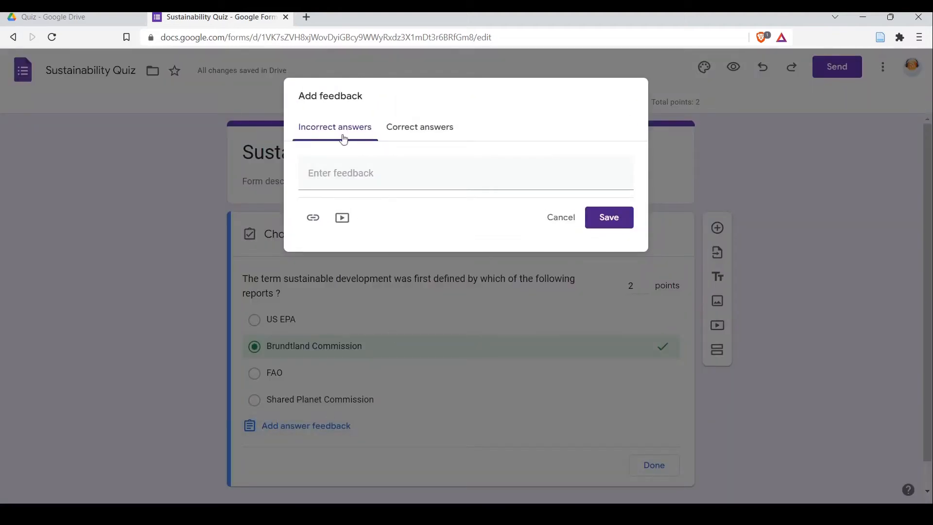
{"action": "left_click", "coordinate": [335, 179]}
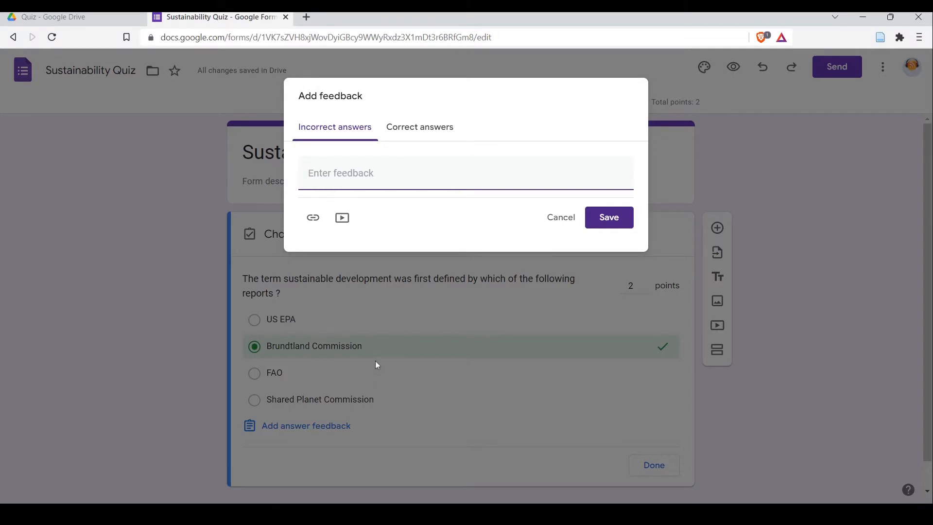
{"action": "type", "text": "Please refer to the following resources for more information"}
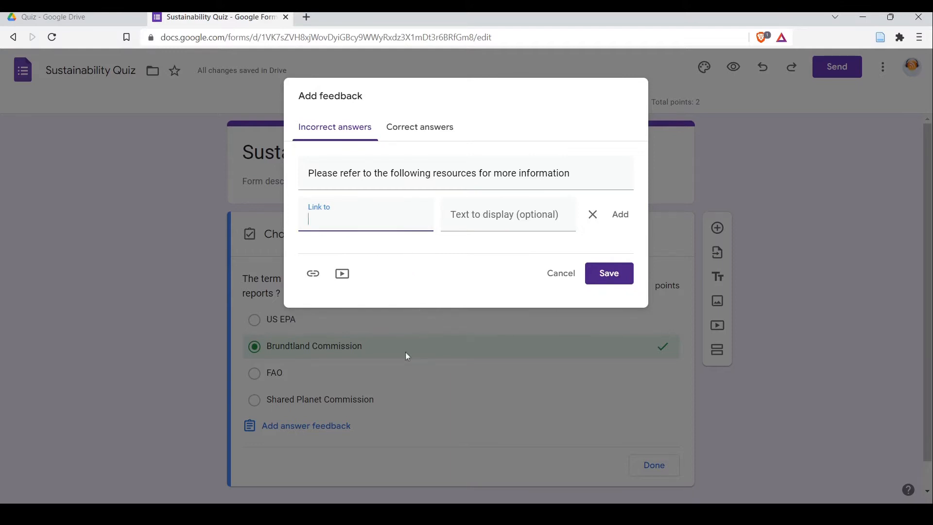
{"action": "key", "text": "ctrl+v"}
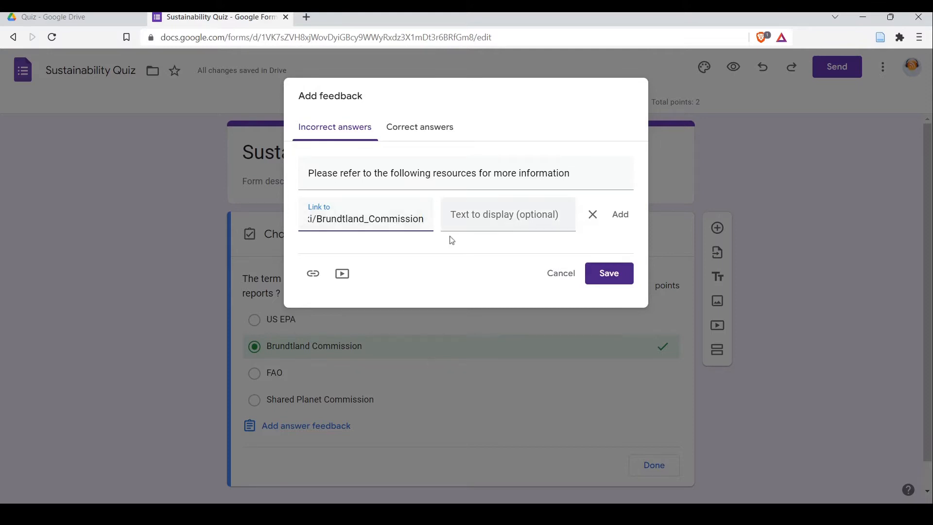
{"action": "left_click", "coordinate": [343, 275]}
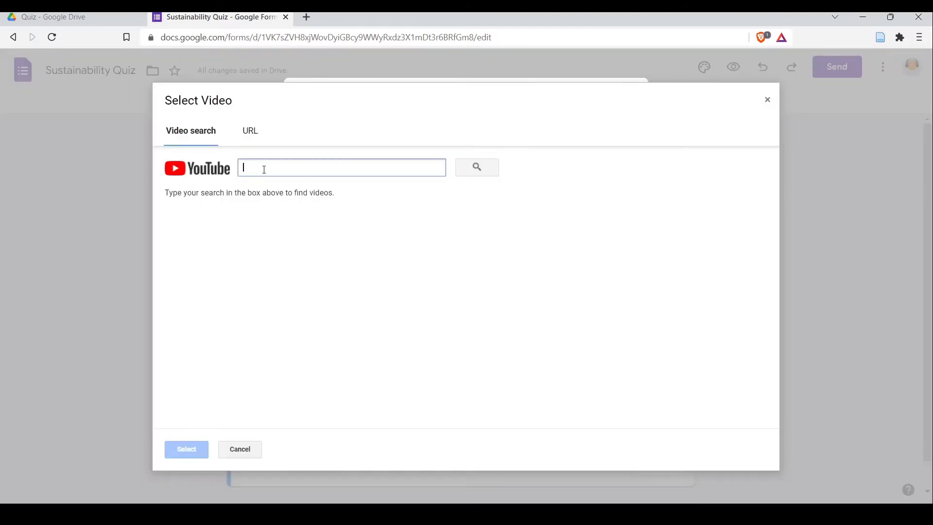
{"action": "left_click", "coordinate": [249, 132]}
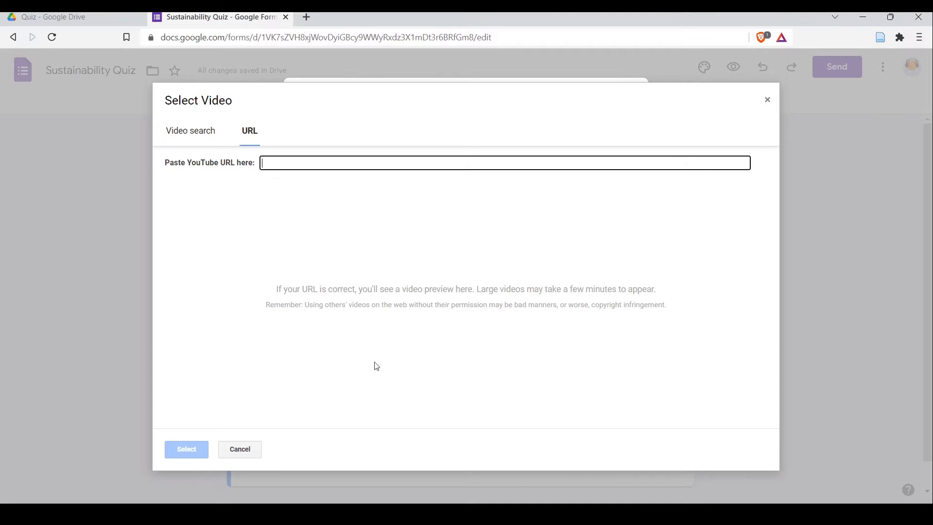
{"action": "type", "text": "https://youtu.be/3WODX8fyRHA"}
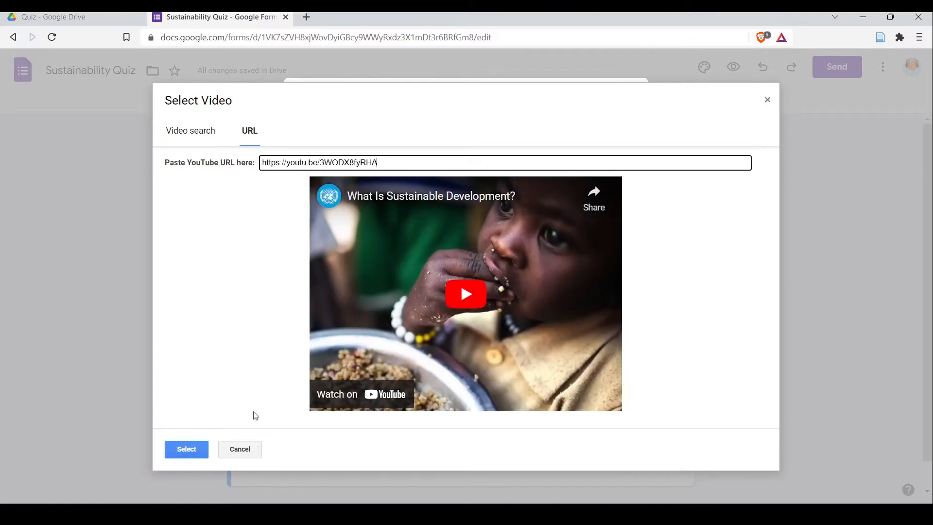
{"action": "left_click", "coordinate": [186, 450]}
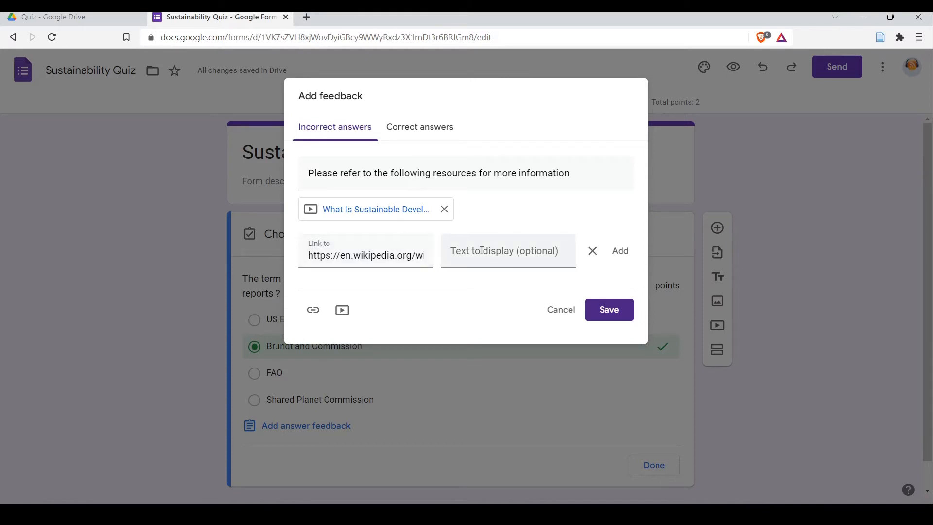
Save correct-answer feedback "Well done ! If you need to read more about this topic, please refer the following resources" and close the answer key.
{"action": "left_click", "coordinate": [416, 132]}
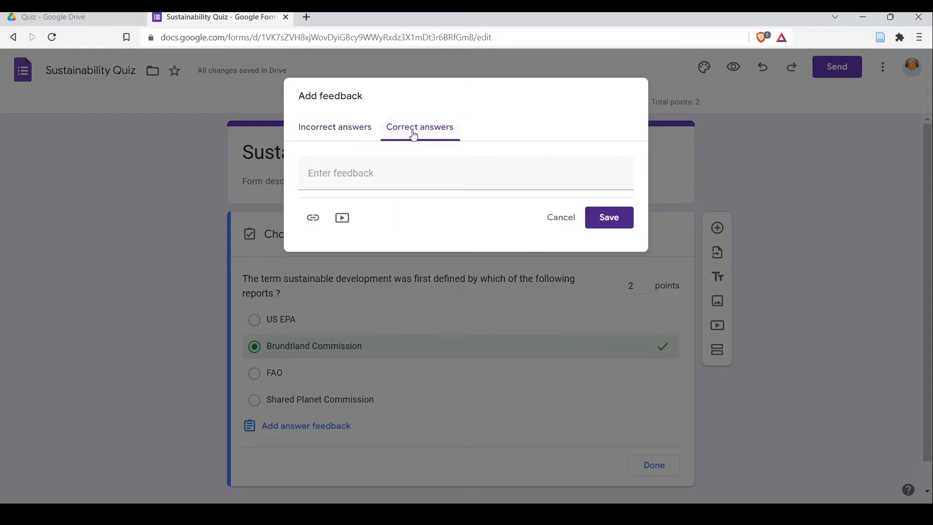
{"action": "left_click", "coordinate": [371, 171]}
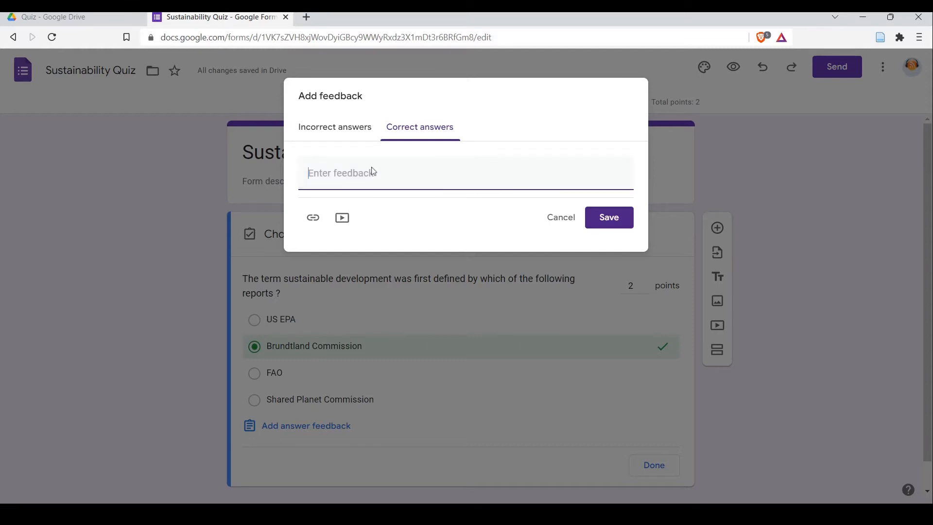
{"action": "type", "text": "Well done ! If you need to read more about this topic, please refer the following resources"}
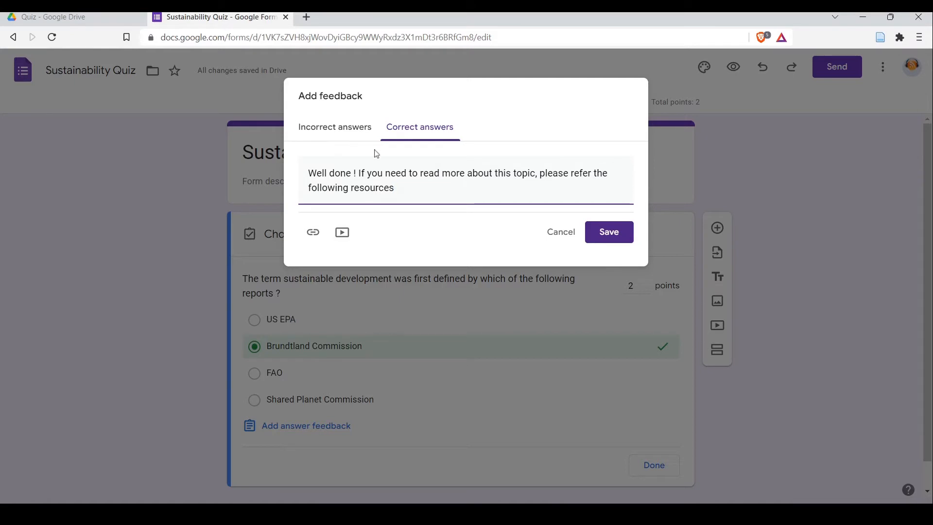
{"action": "left_click", "coordinate": [615, 240]}
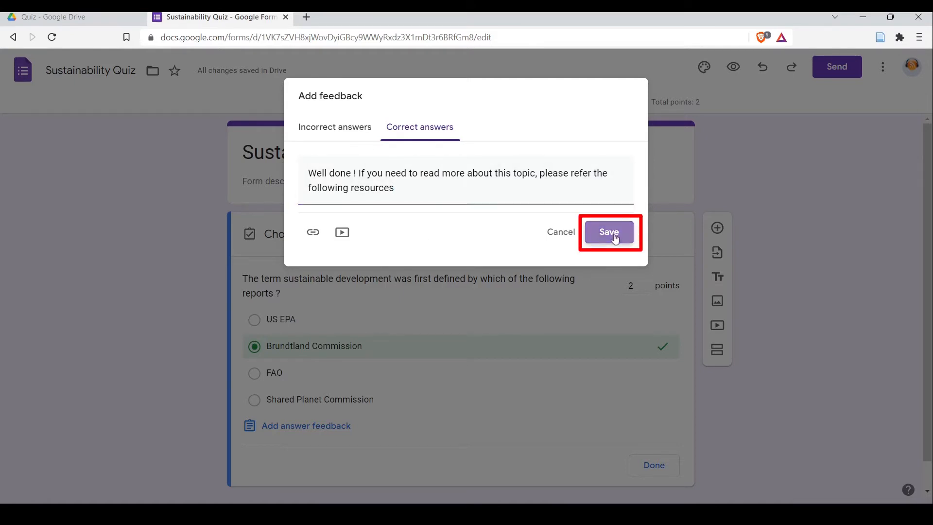
{"action": "scroll", "coordinate": [530, 268], "scroll_direction": "down", "scroll_amount": 3}
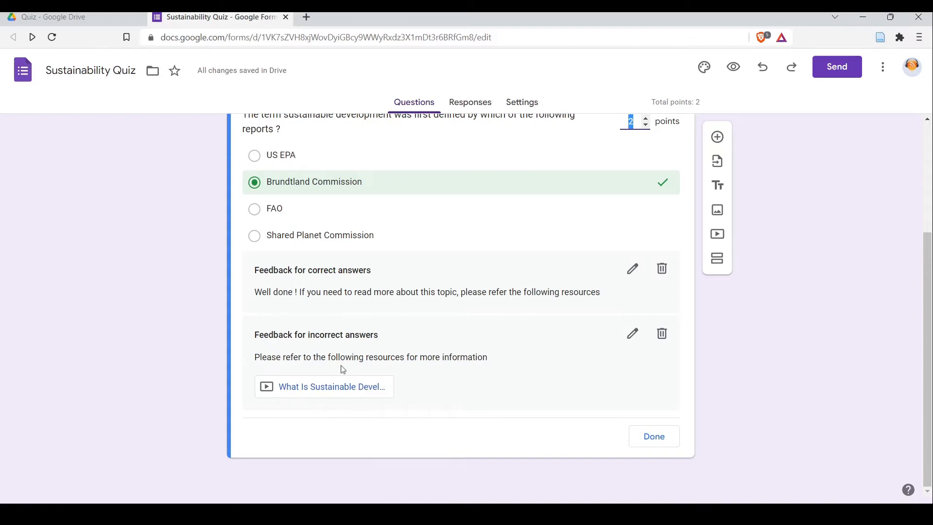
{"action": "left_click", "coordinate": [659, 439]}
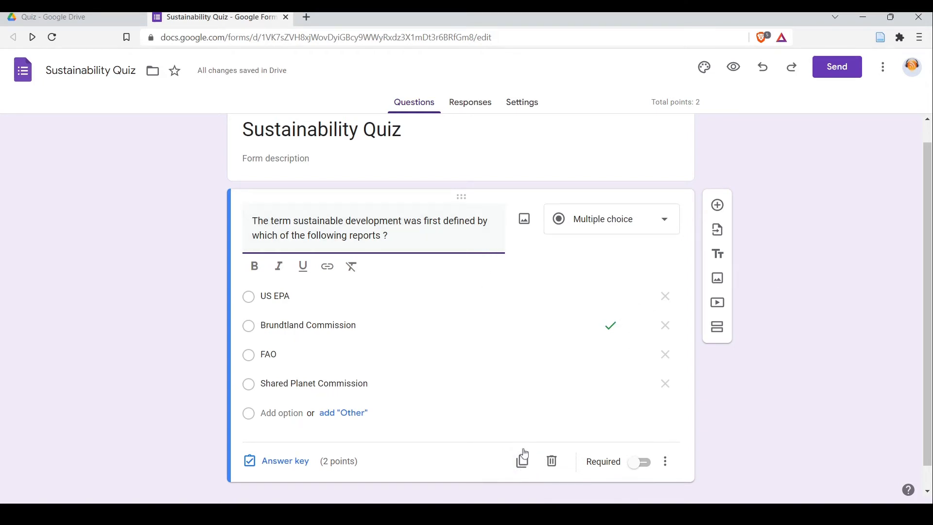
Add a second multiple choice question reading "Which among the following is the closest in meaning to the term Gaia ?".
{"action": "left_click", "coordinate": [719, 206]}
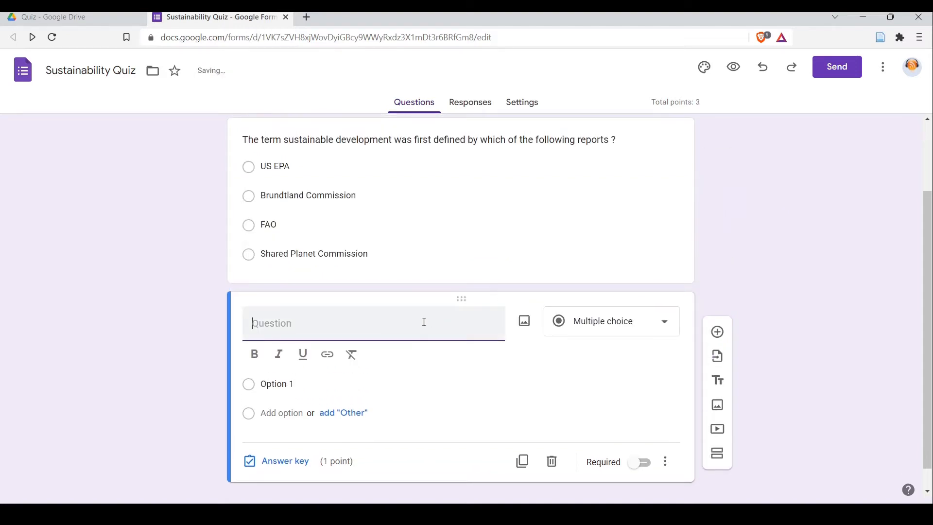
{"action": "type", "text": "Which among the following is the closest in meaning to the term Gaia ?"}
{"action": "key", "text": "Return"}
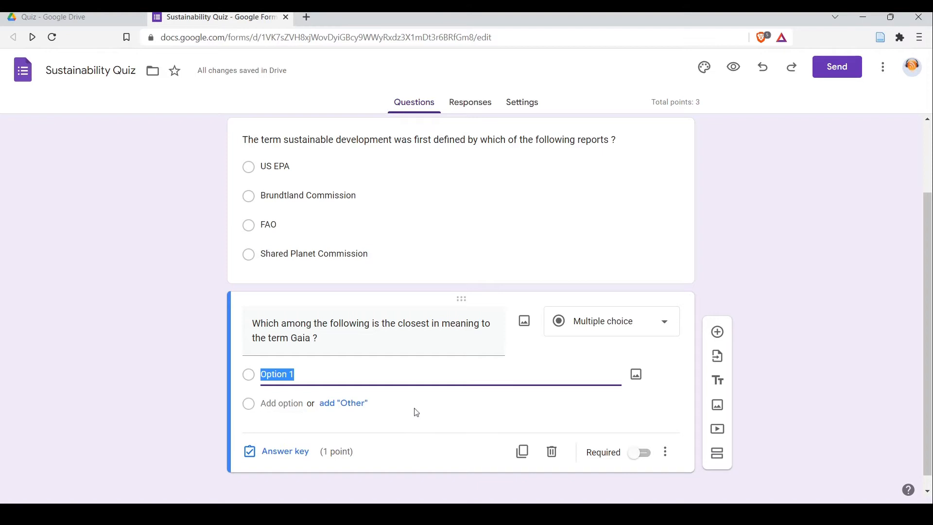
Fill in four answer options for the Gaia question: "Animal found in Amazon", "Personification of Earth", "A Natural Spring" and "A Roman Queen".
{"action": "type", "text": "Animal found in Amazon"}
{"action": "left_click", "coordinate": [287, 403]}
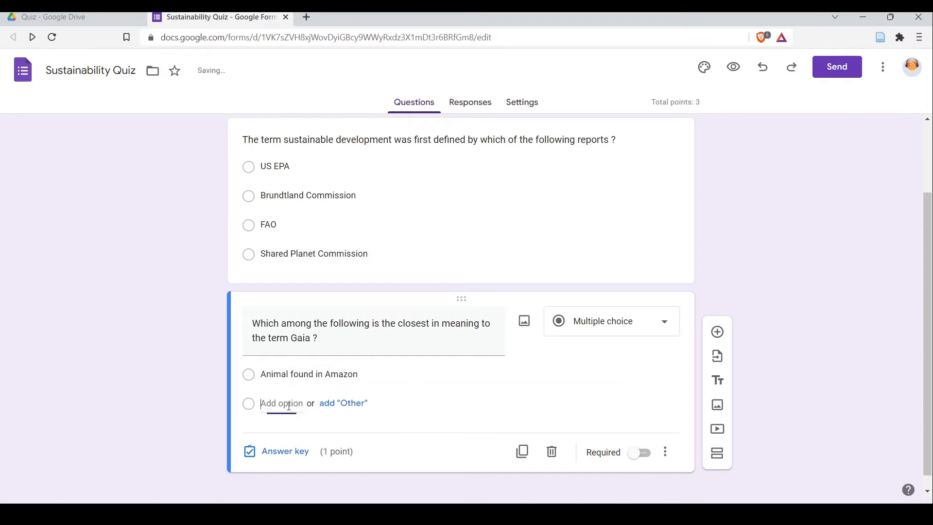
{"action": "type", "text": "Personification of Earth"}
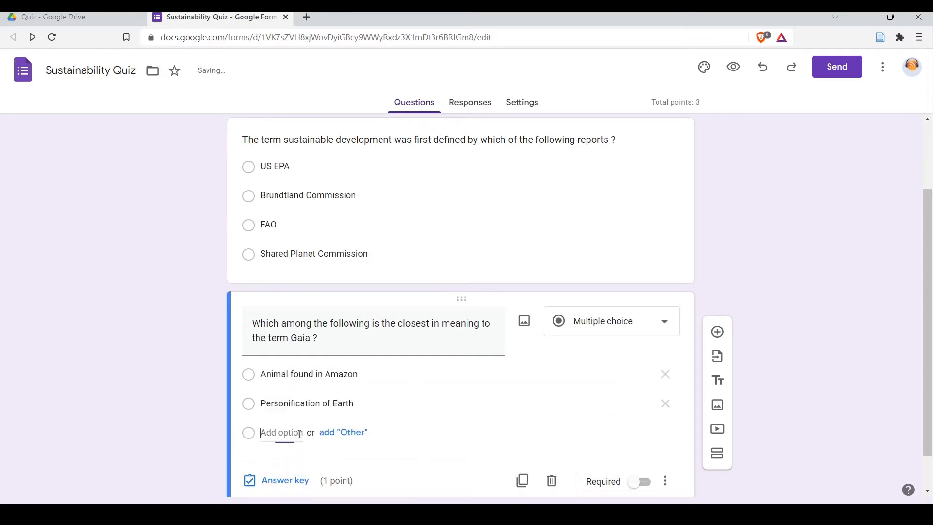
{"action": "left_click", "coordinate": [282, 433]}
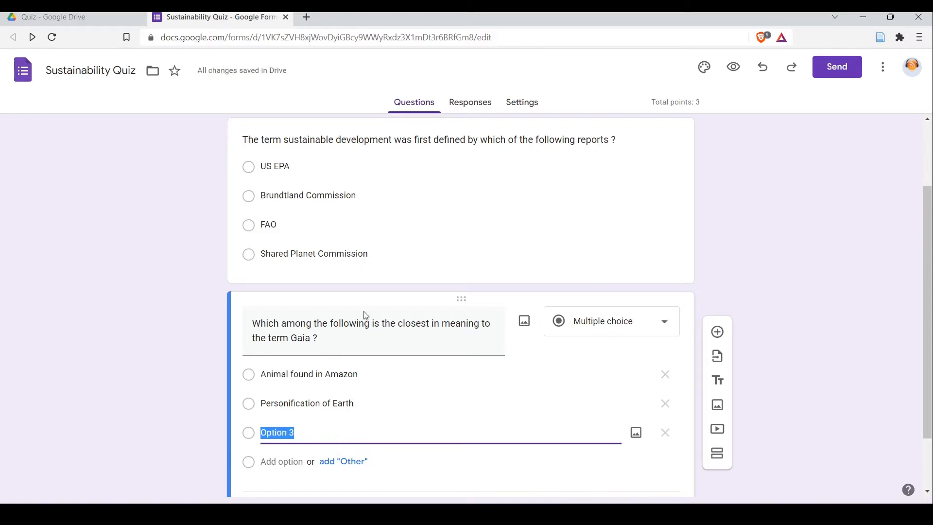
{"action": "type", "text": "A Natural Spring"}
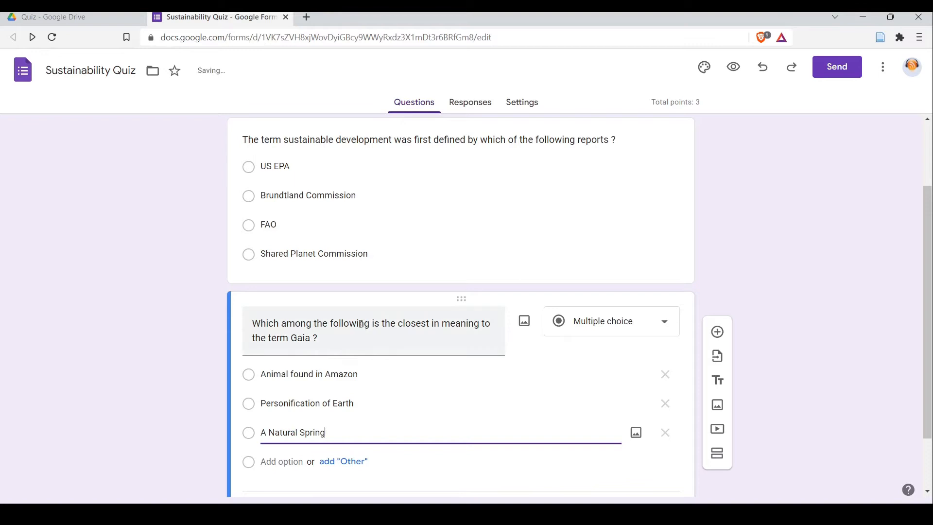
{"action": "left_click", "coordinate": [279, 462]}
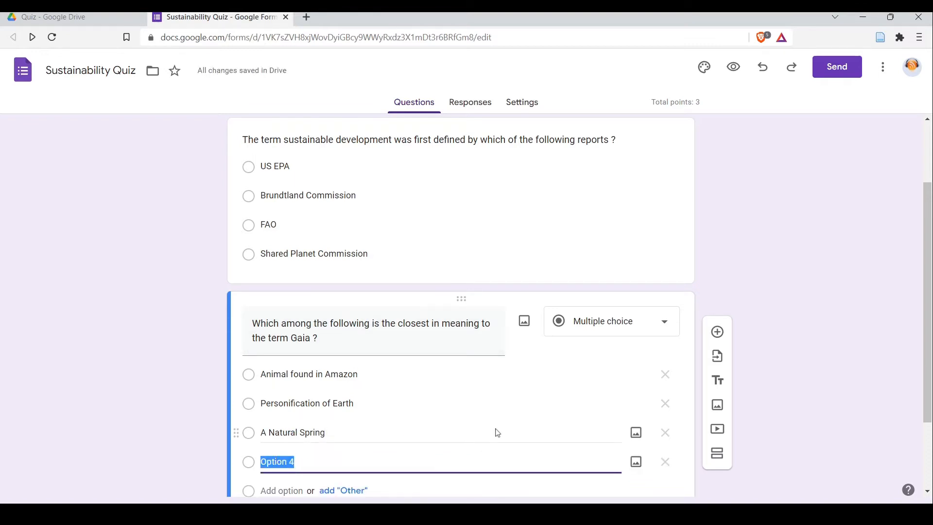
{"action": "type", "text": "A Roman Queen"}
Set the Gaia question's answer key to 2 points with "Personification of Earth" as the correct answer, and close the key.
{"action": "scroll", "coordinate": [525, 396], "scroll_direction": "down", "scroll_amount": 2}
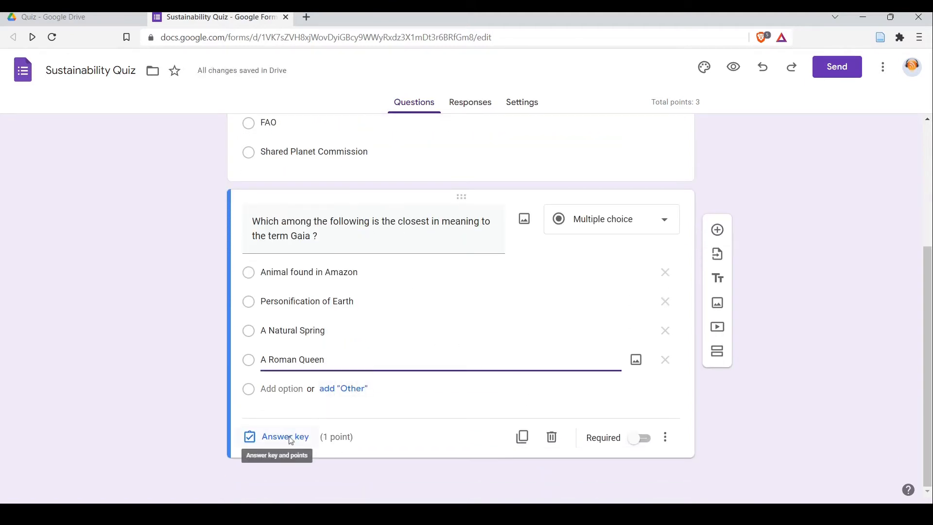
{"action": "left_click", "coordinate": [291, 438]}
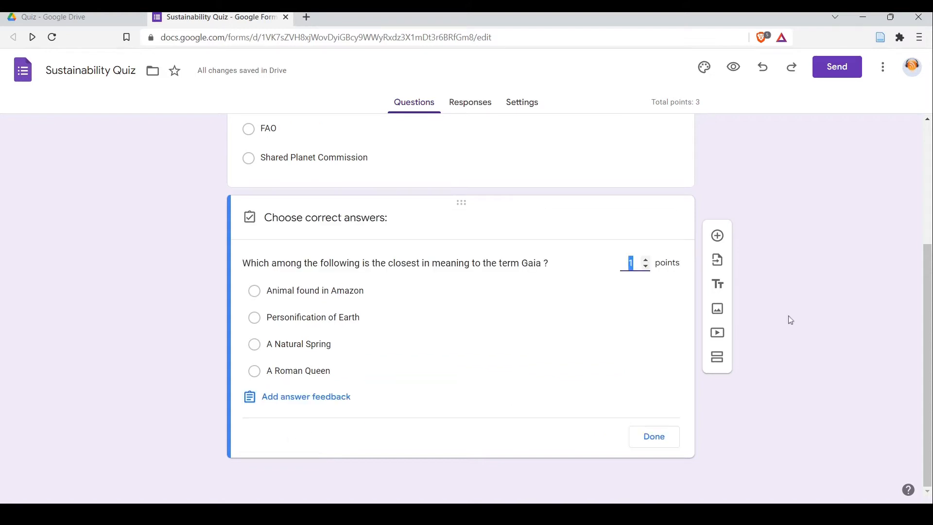
{"action": "left_click", "coordinate": [646, 261]}
{"action": "left_click", "coordinate": [255, 318]}
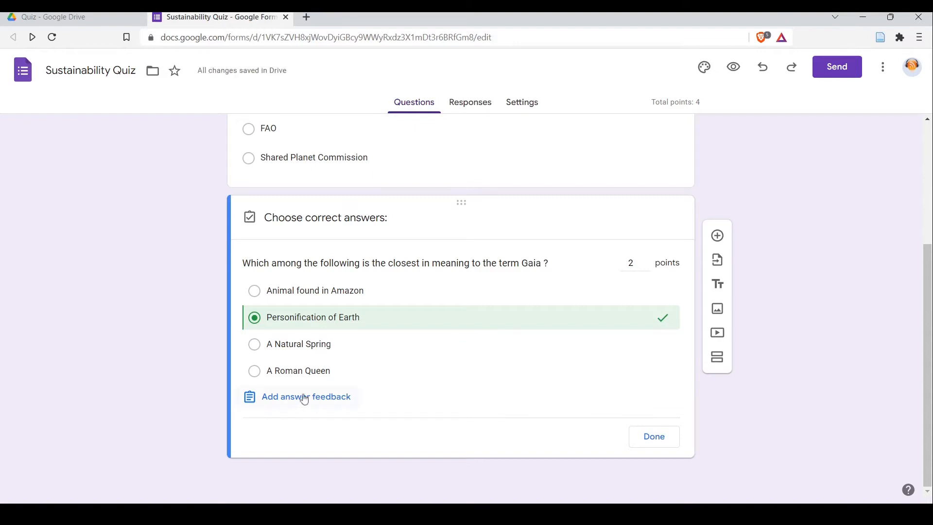
{"action": "left_click", "coordinate": [655, 440]}
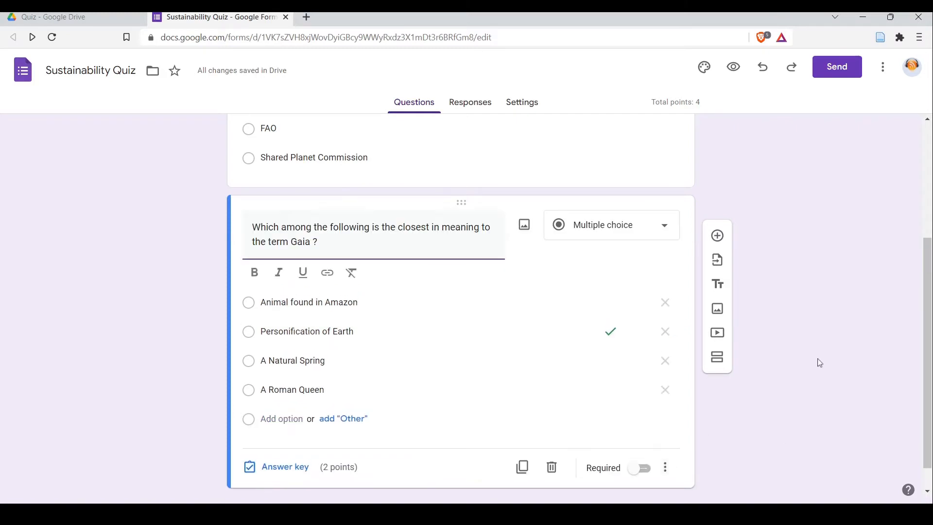
{"action": "scroll", "coordinate": [553, 294], "scroll_direction": "up", "scroll_amount": 4}
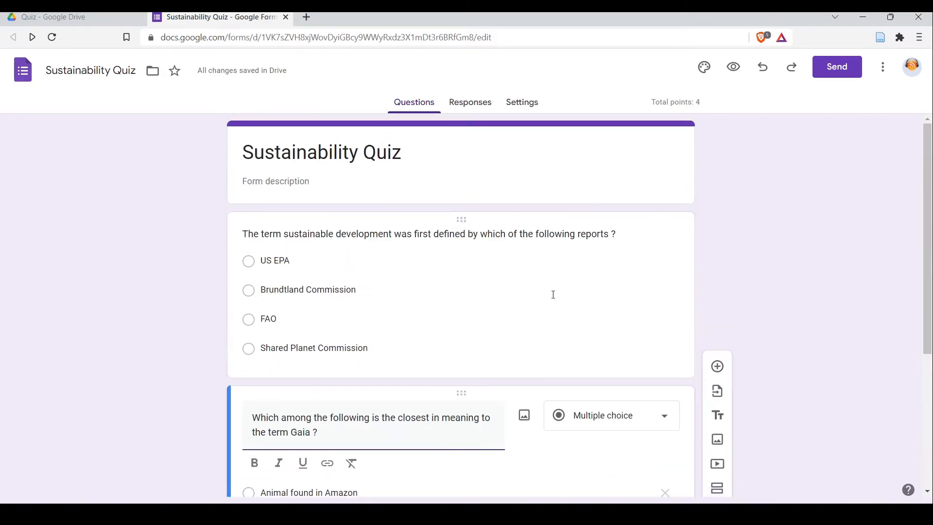
{"action": "scroll", "coordinate": [556, 272], "scroll_direction": "down", "scroll_amount": 4}
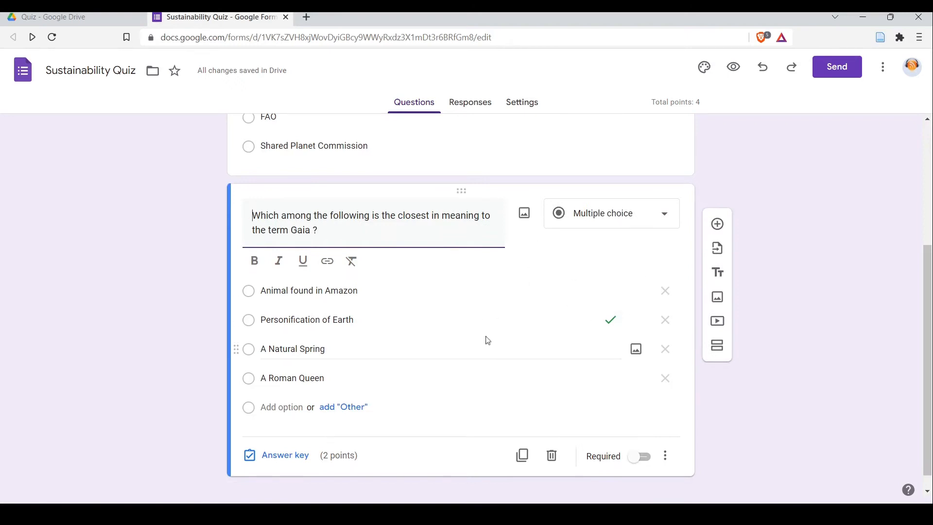
{"action": "scroll", "coordinate": [489, 342], "scroll_direction": "up", "scroll_amount": 4}
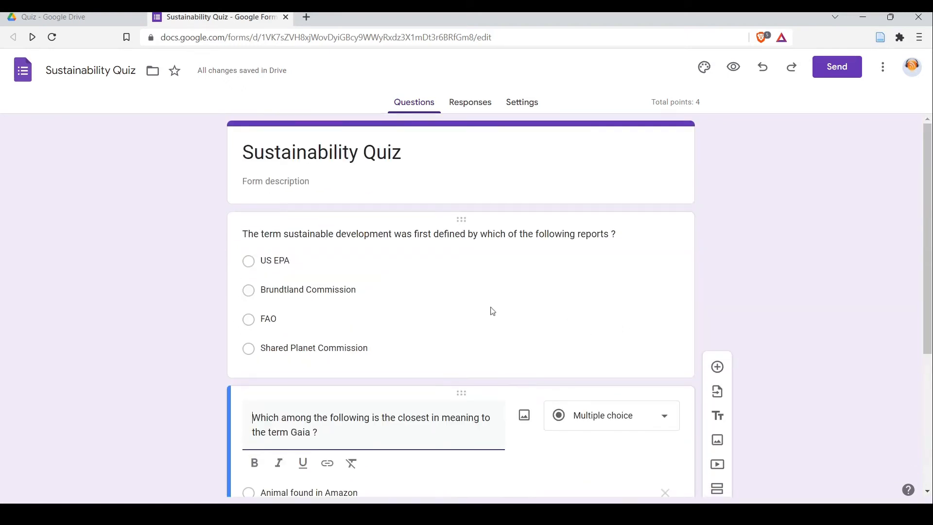
{"action": "scroll", "coordinate": [492, 311], "scroll_direction": "down", "scroll_amount": 4}
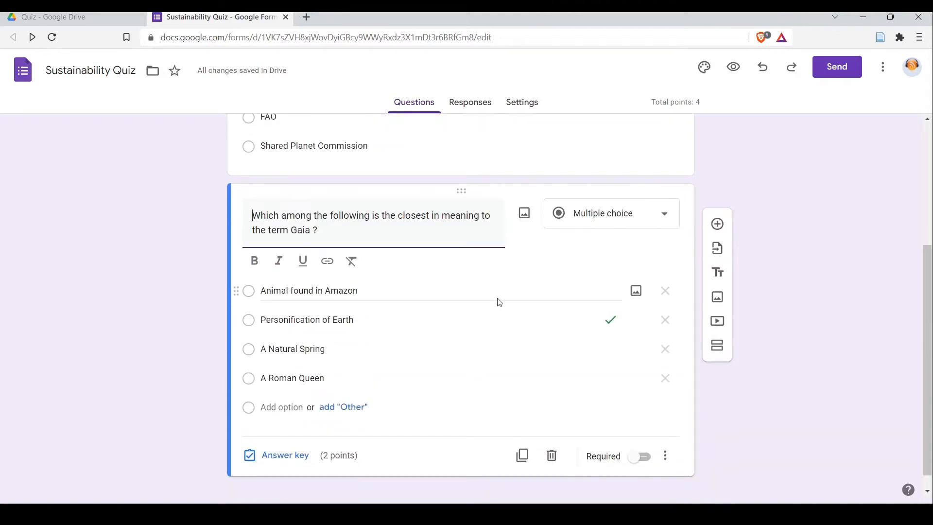
{"action": "scroll", "coordinate": [501, 294], "scroll_direction": "up", "scroll_amount": 4}
{"action": "scroll", "coordinate": [514, 295], "scroll_direction": "down", "scroll_amount": 4}
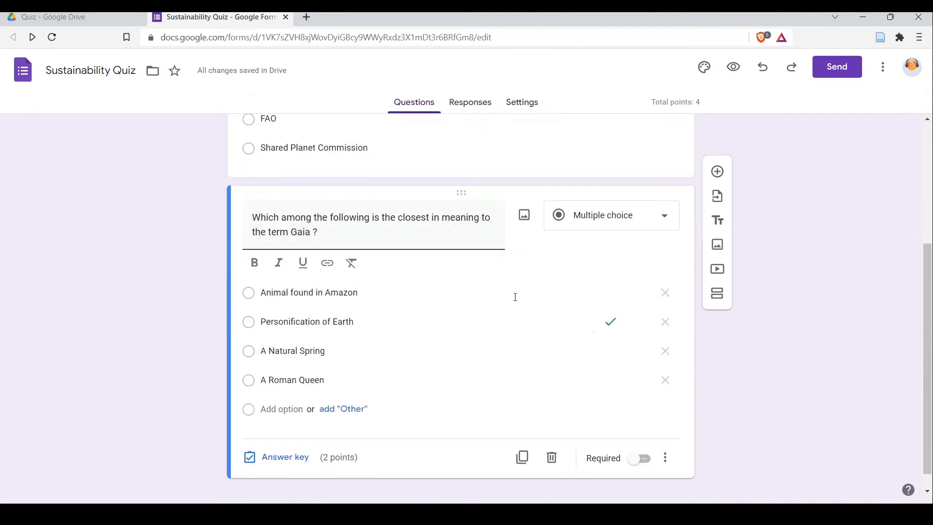
Turn on shuffled option order for the first question about the term sustainable development.
{"action": "scroll", "coordinate": [517, 297], "scroll_direction": "up", "scroll_amount": 4}
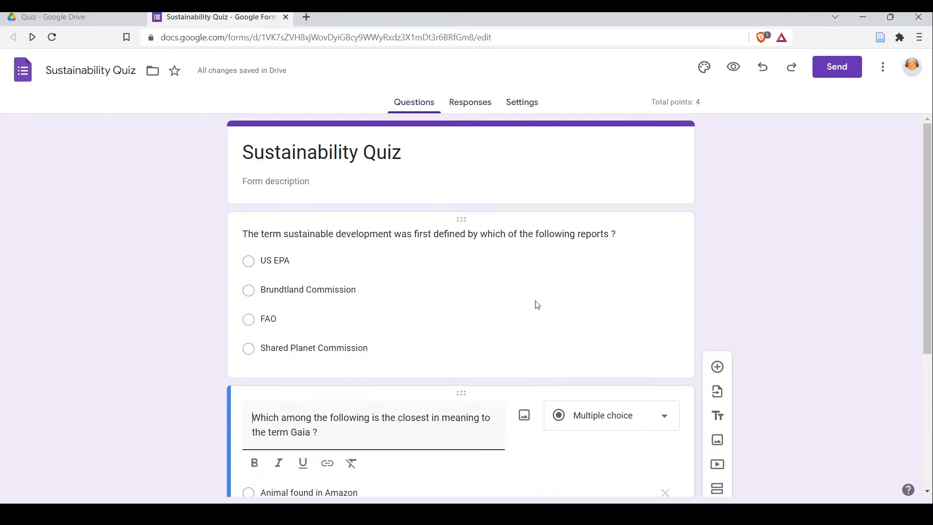
{"action": "left_click", "coordinate": [507, 295]}
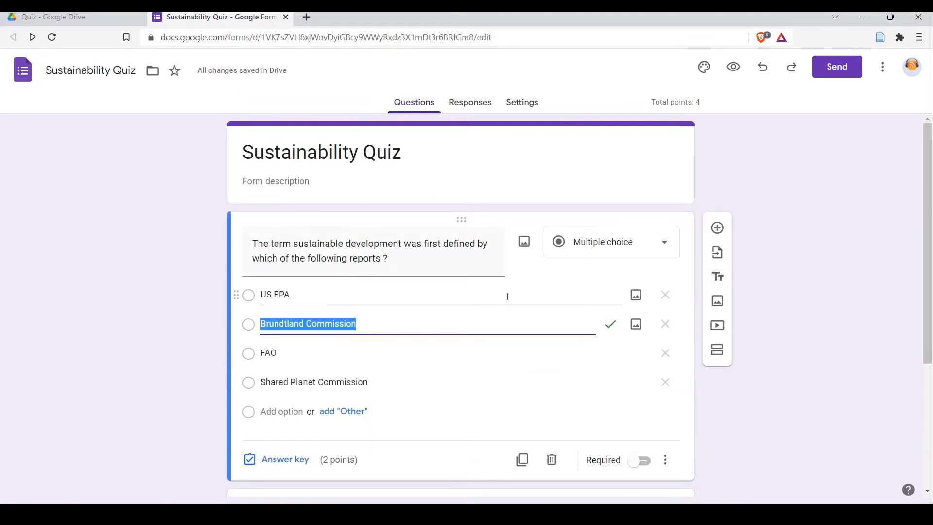
{"action": "left_click", "coordinate": [666, 462]}
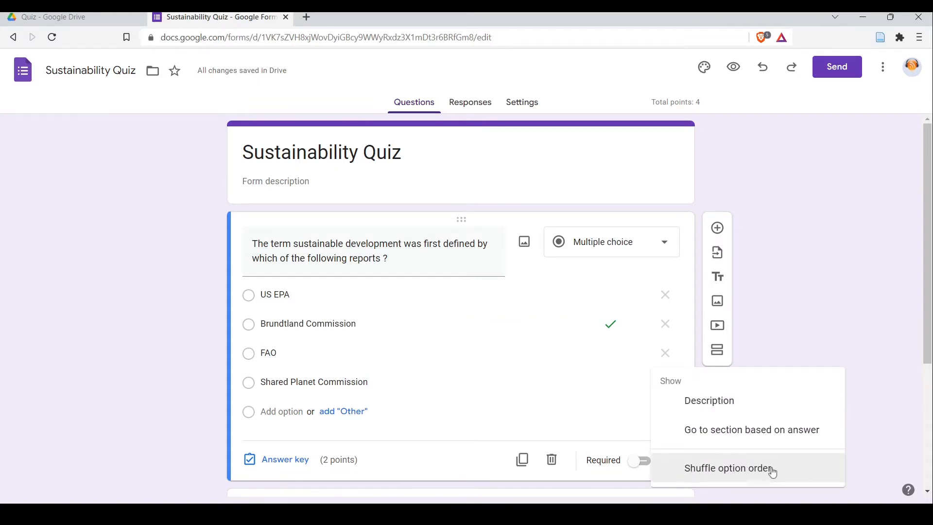
{"action": "left_click", "coordinate": [804, 471]}
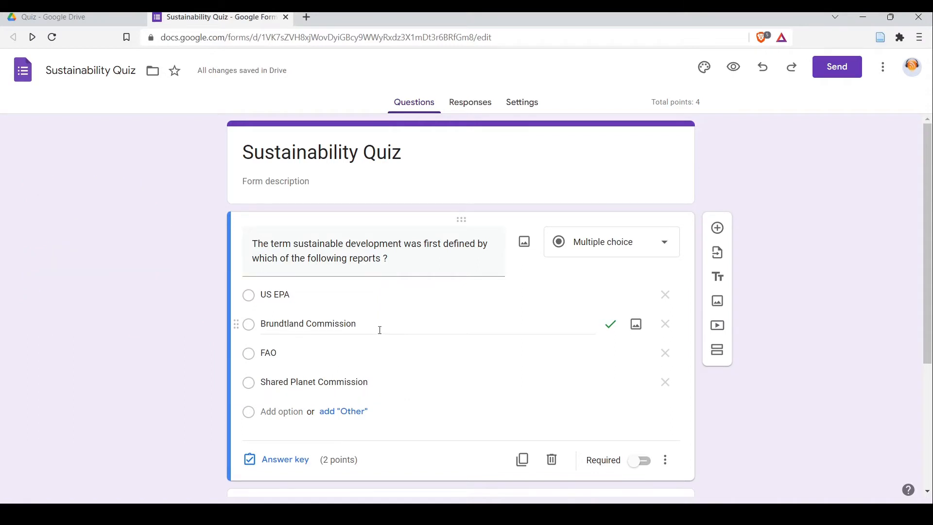
{"action": "scroll", "coordinate": [369, 318], "scroll_direction": "down", "scroll_amount": 4}
{"action": "scroll", "coordinate": [374, 319], "scroll_direction": "up", "scroll_amount": 4}
{"action": "scroll", "coordinate": [376, 316], "scroll_direction": "down", "scroll_amount": 4}
{"action": "scroll", "coordinate": [376, 317], "scroll_direction": "up", "scroll_amount": 5}
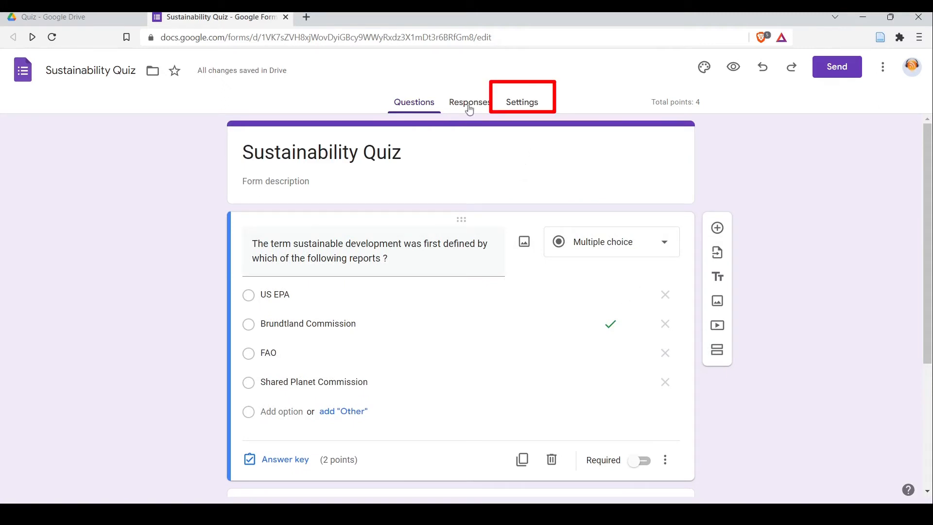
In the quiz's presentation settings, save the confirmation message "Your quiz has been successfully submitted" and turn on shuffled question order.
{"action": "left_click", "coordinate": [522, 104]}
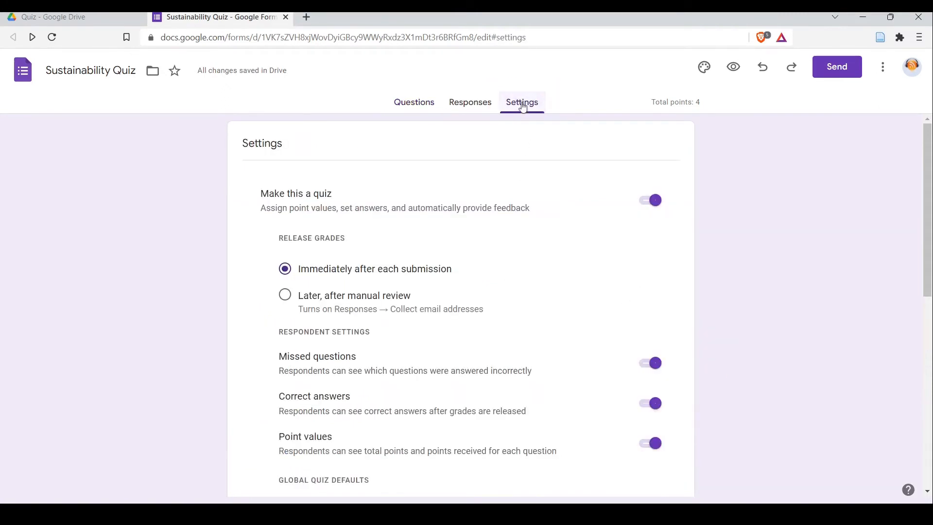
{"action": "scroll", "coordinate": [508, 135], "scroll_direction": "down", "scroll_amount": 4}
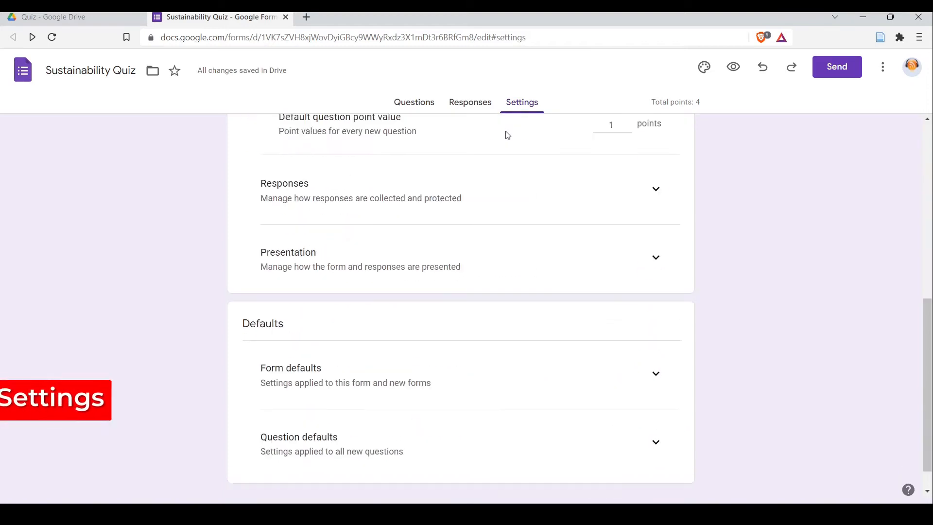
{"action": "left_click", "coordinate": [655, 249]}
{"action": "scroll", "coordinate": [480, 284], "scroll_direction": "down", "scroll_amount": 4}
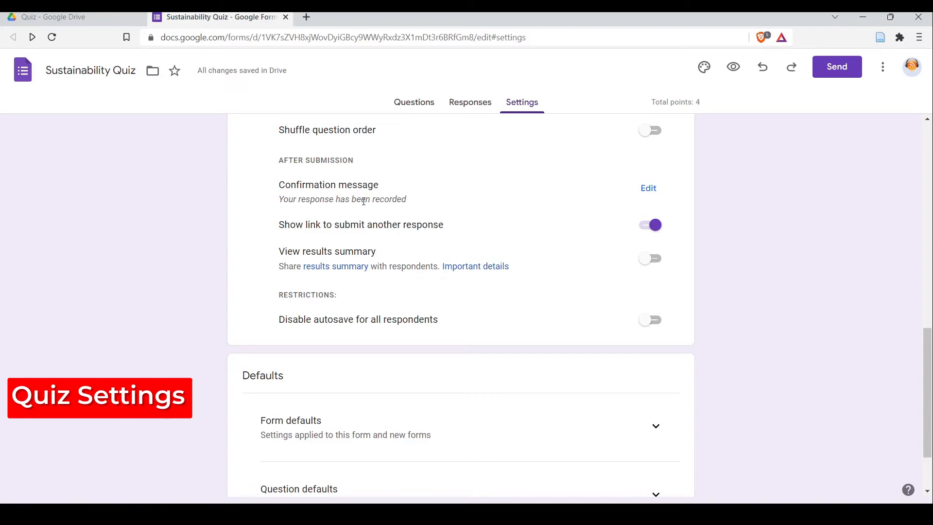
{"action": "left_click", "coordinate": [650, 190]}
{"action": "left_click", "coordinate": [378, 200]}
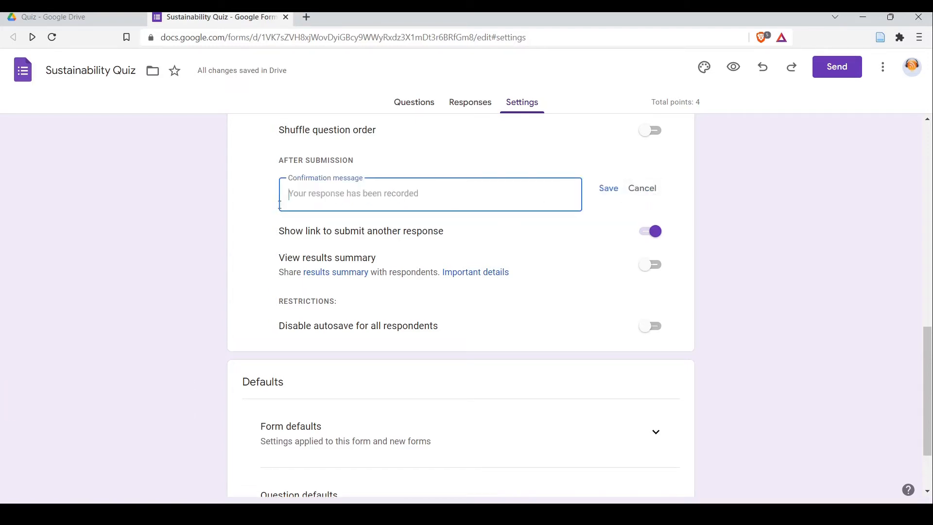
{"action": "type", "text": "Y"}
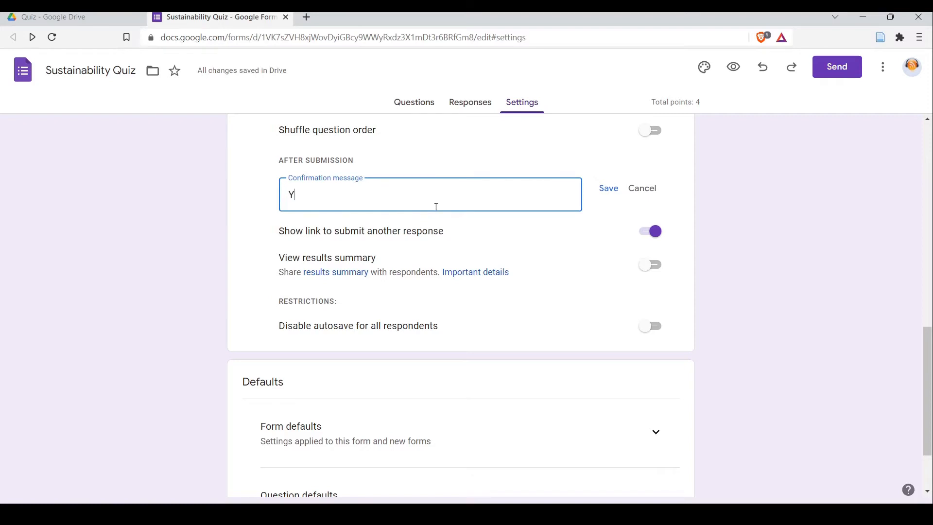
{"action": "type", "text": "our quiz has been successfully submitted"}
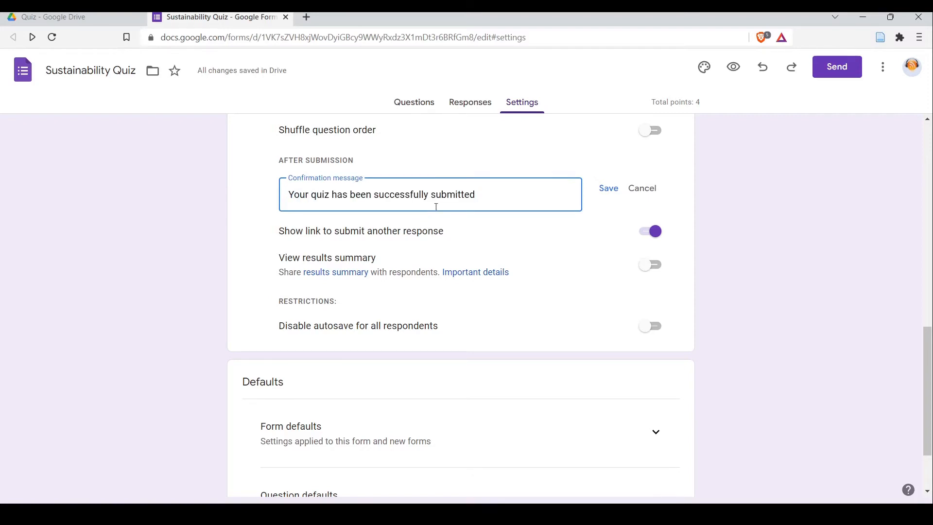
{"action": "left_click", "coordinate": [606, 193]}
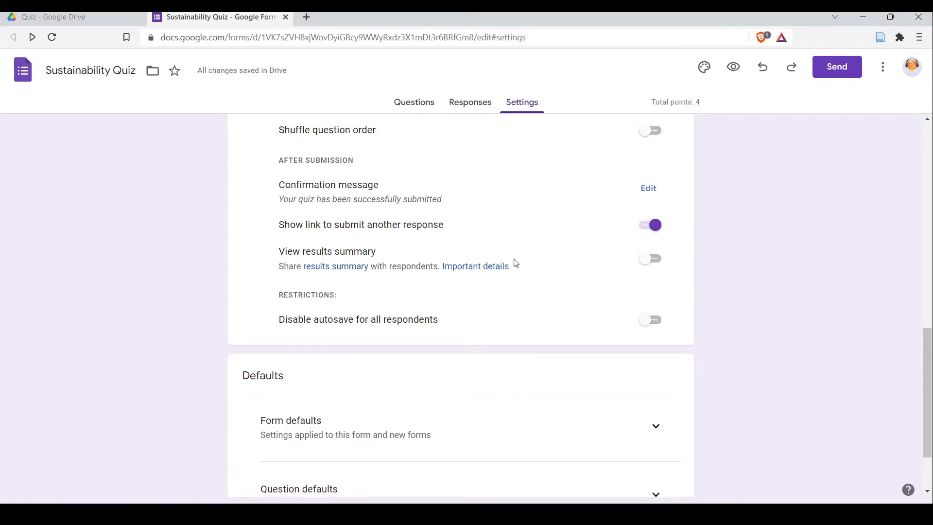
{"action": "scroll", "coordinate": [510, 260], "scroll_direction": "up", "scroll_amount": 4}
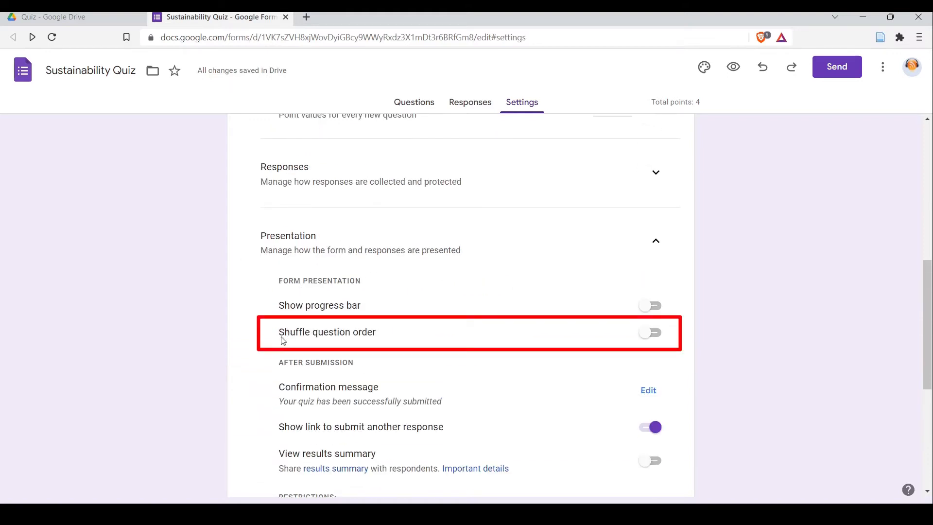
{"action": "left_click", "coordinate": [658, 338]}
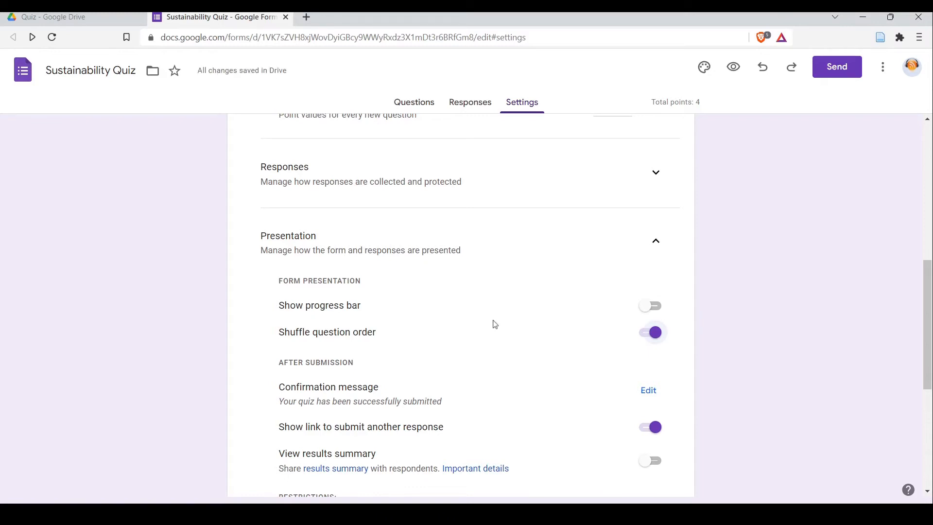
Return to the questions and look over the order of both quiz questions.
{"action": "left_click", "coordinate": [421, 104]}
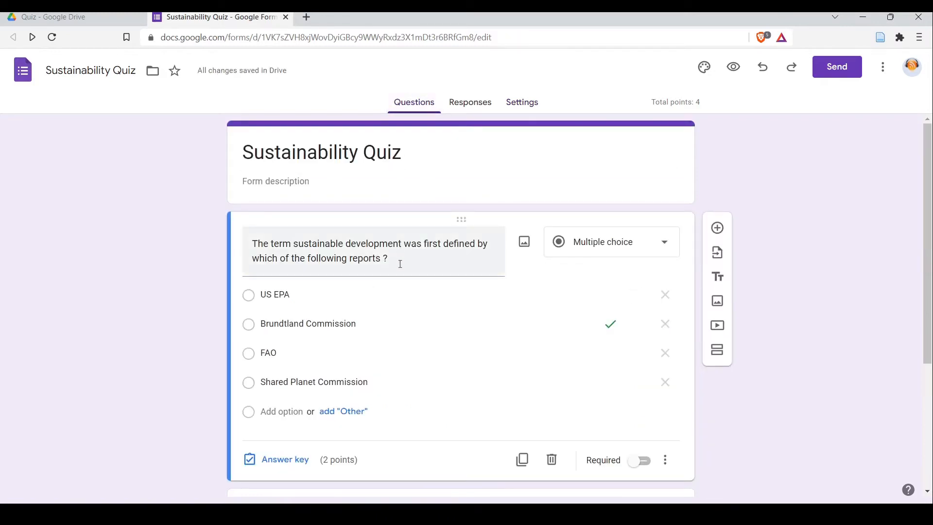
{"action": "scroll", "coordinate": [401, 266], "scroll_direction": "down", "scroll_amount": 4}
{"action": "scroll", "coordinate": [407, 250], "scroll_direction": "up", "scroll_amount": 4}
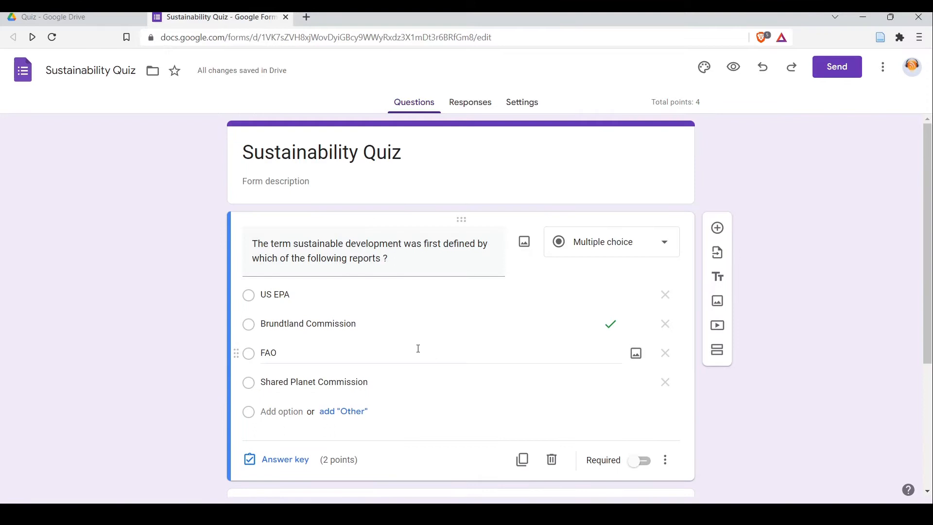
{"action": "scroll", "coordinate": [418, 349], "scroll_direction": "down", "scroll_amount": 4}
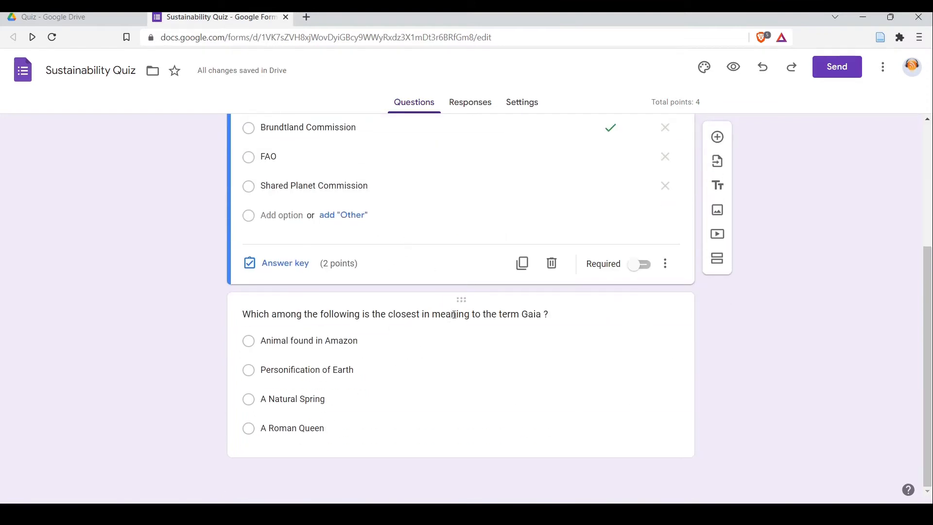
{"action": "scroll", "coordinate": [295, 273], "scroll_direction": "up", "scroll_amount": 4}
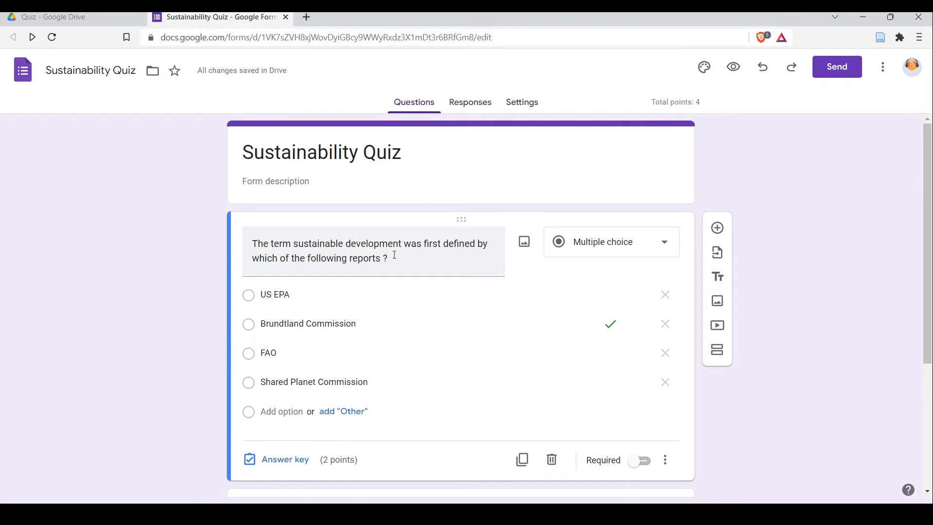
{"action": "scroll", "coordinate": [395, 255], "scroll_direction": "down", "scroll_amount": 4}
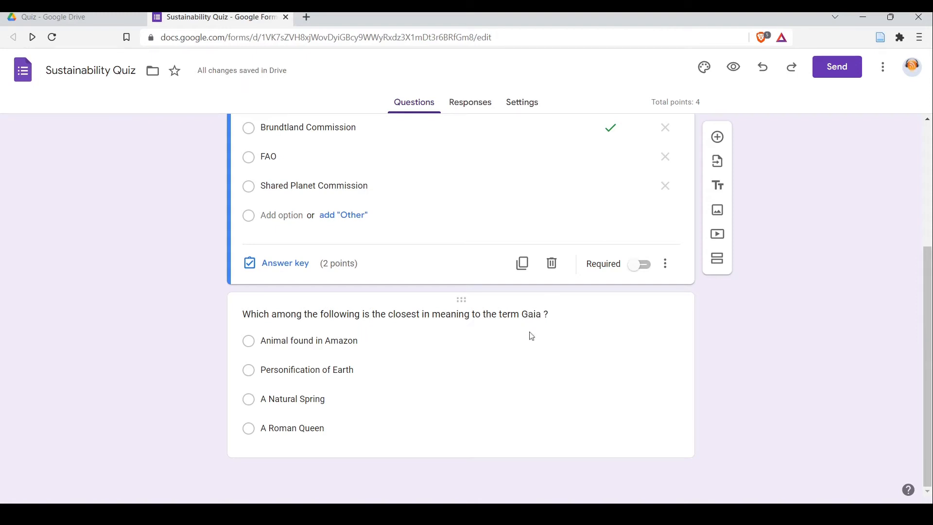
Check the shuffle question order setting, preview the quiz twice to compare question and option order, and return to the first question.
{"action": "left_click", "coordinate": [527, 112]}
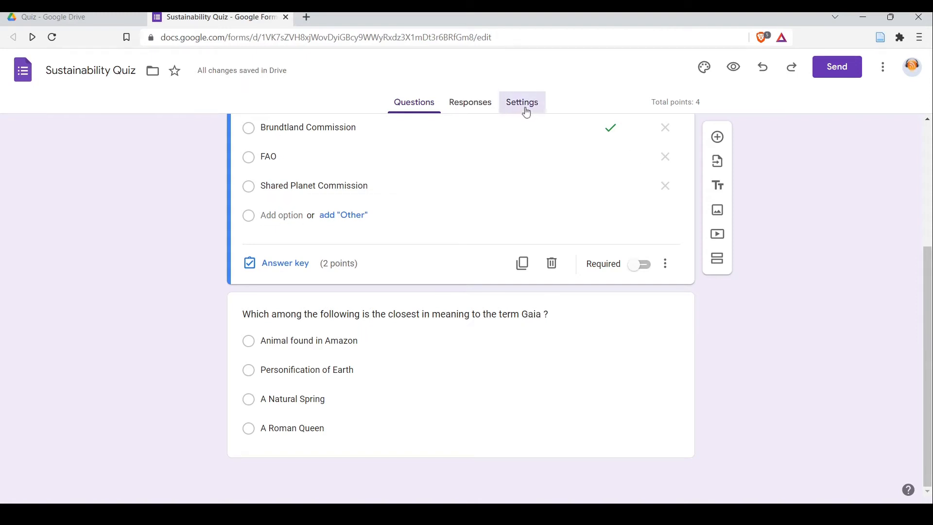
{"action": "scroll", "coordinate": [479, 186], "scroll_direction": "down", "scroll_amount": 3}
{"action": "scroll", "coordinate": [479, 186], "scroll_direction": "down", "scroll_amount": 6}
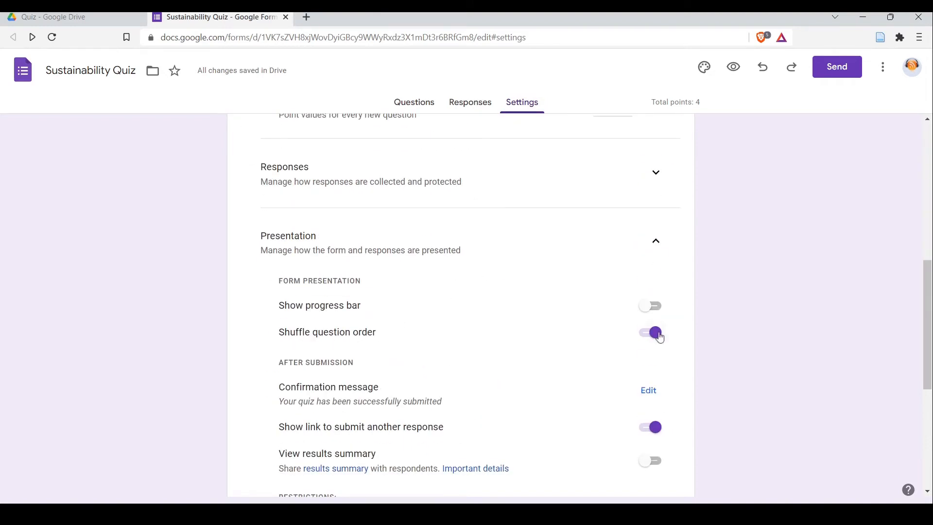
{"action": "left_click", "coordinate": [734, 68]}
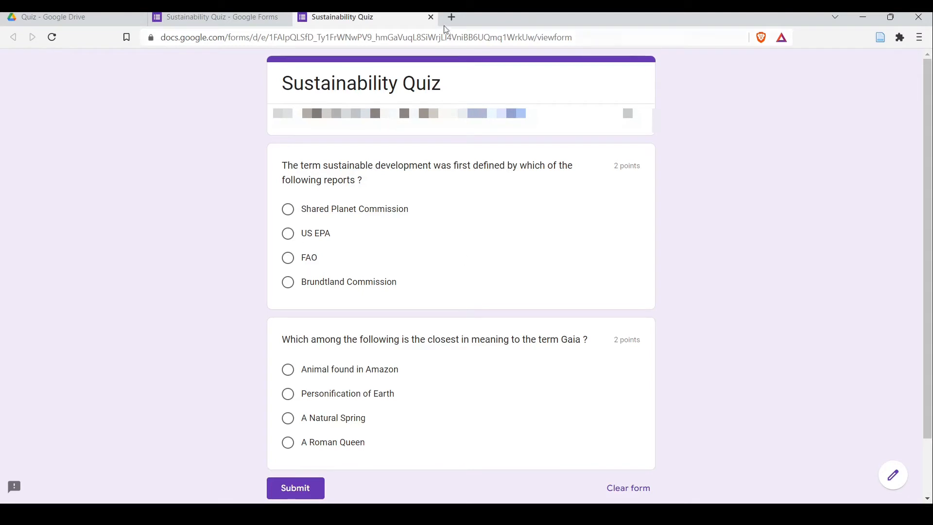
{"action": "left_click", "coordinate": [431, 17]}
{"action": "left_click", "coordinate": [734, 66]}
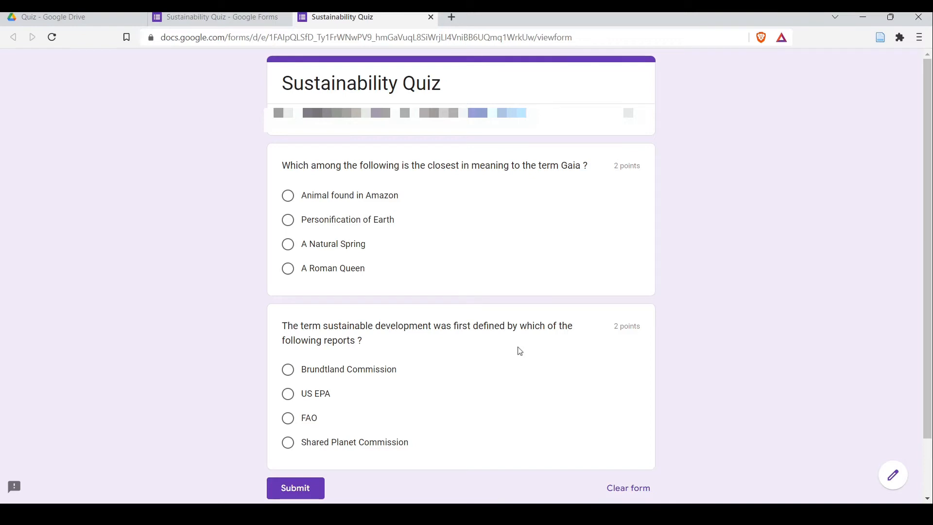
{"action": "left_click", "coordinate": [431, 18]}
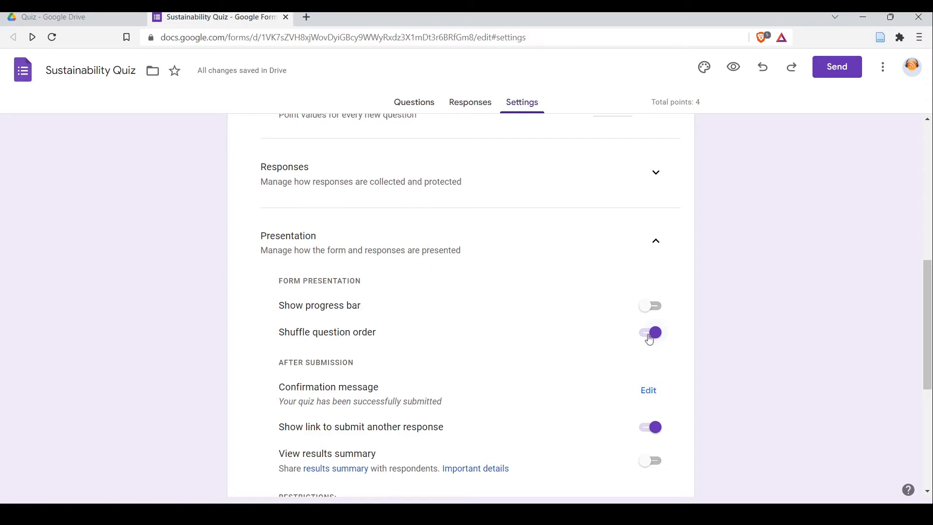
{"action": "left_click", "coordinate": [430, 108]}
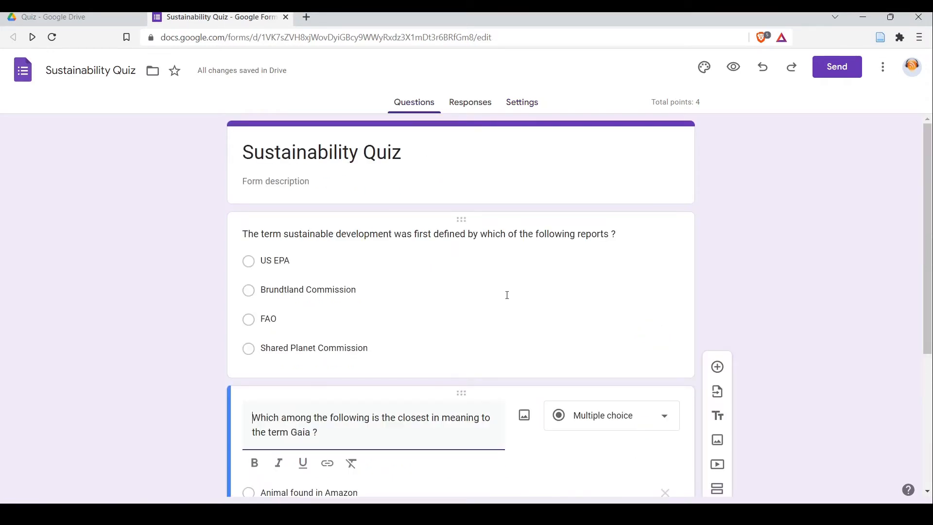
{"action": "left_click", "coordinate": [507, 295]}
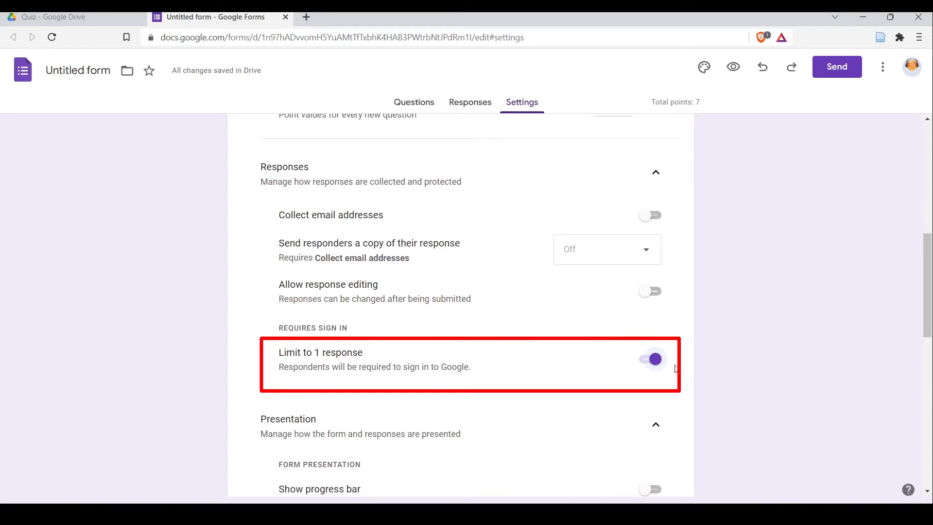
In the untitled form's quiz settings, set grades to be released later, after manual review.
{"action": "scroll", "coordinate": [631, 344], "scroll_direction": "up", "scroll_amount": 8}
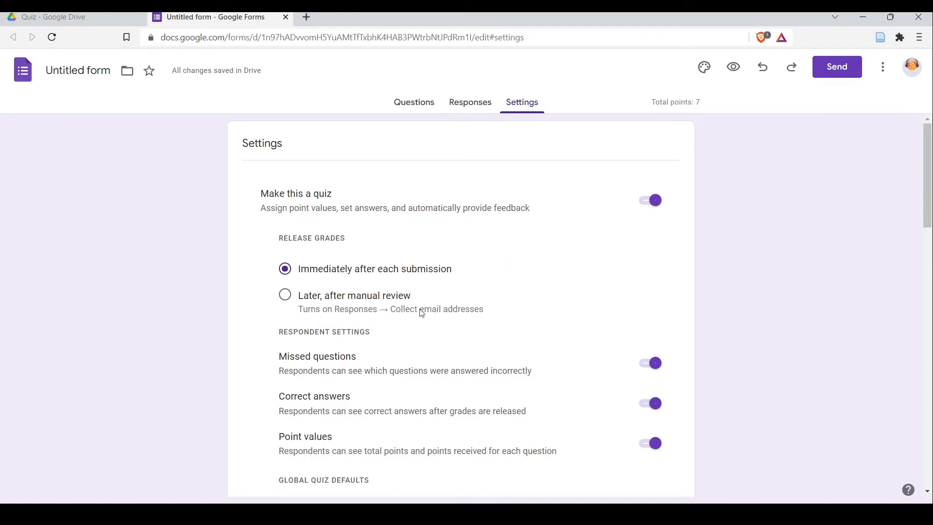
{"action": "left_click", "coordinate": [286, 297]}
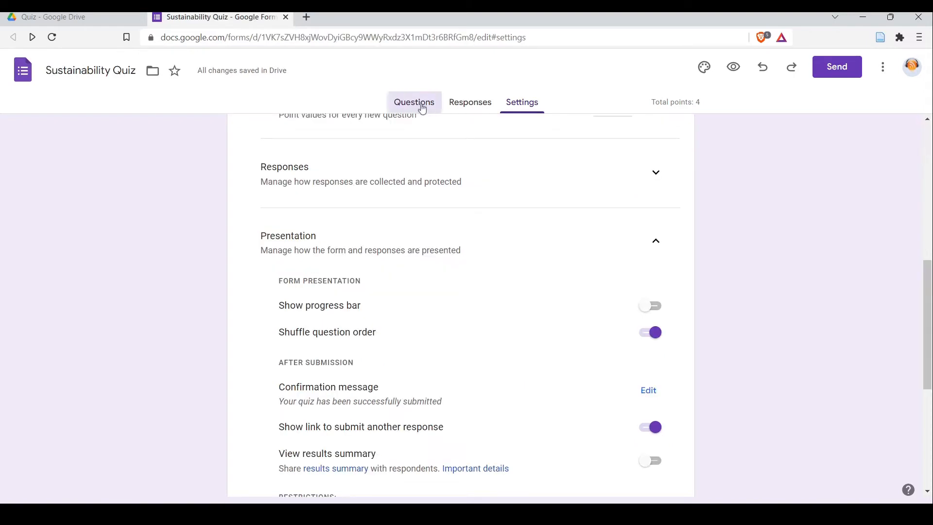
Review the sustainable development question's answer key and feedback, and look over both quiz questions and the total points.
{"action": "left_click", "coordinate": [416, 103]}
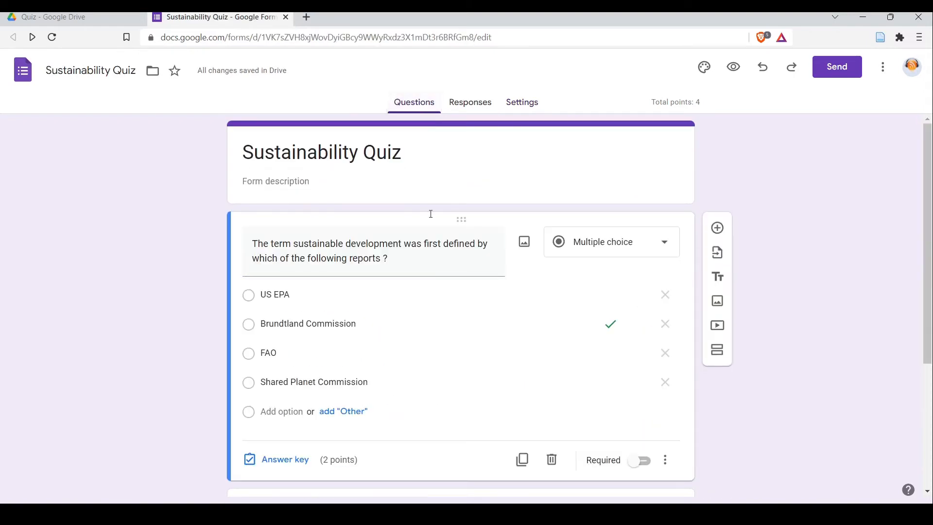
{"action": "scroll", "coordinate": [483, 272], "scroll_direction": "down", "scroll_amount": 4}
{"action": "scroll", "coordinate": [496, 301], "scroll_direction": "up", "scroll_amount": 4}
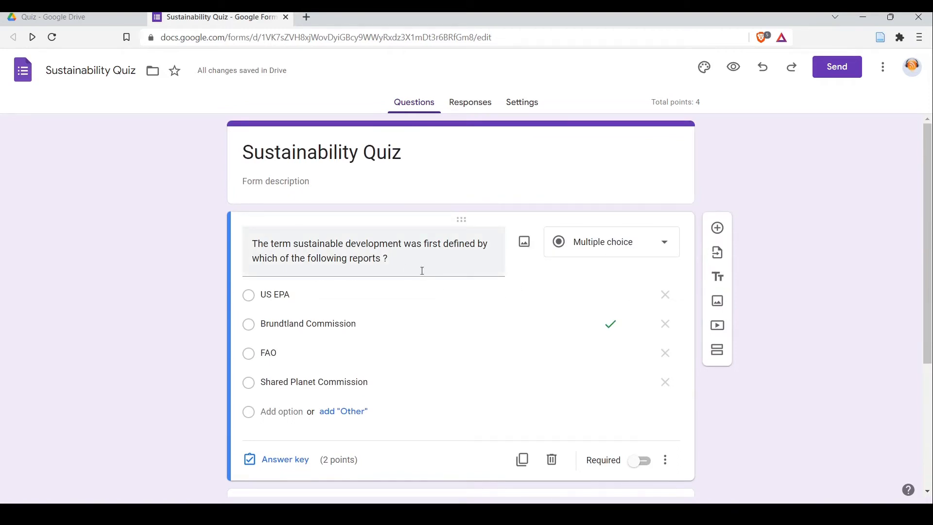
{"action": "left_click", "coordinate": [292, 464]}
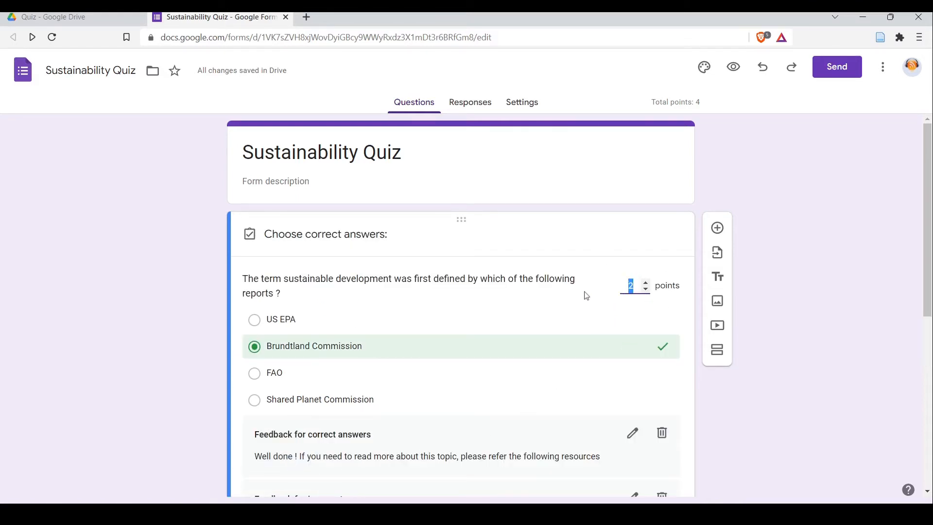
{"action": "scroll", "coordinate": [598, 358], "scroll_direction": "down", "scroll_amount": 4}
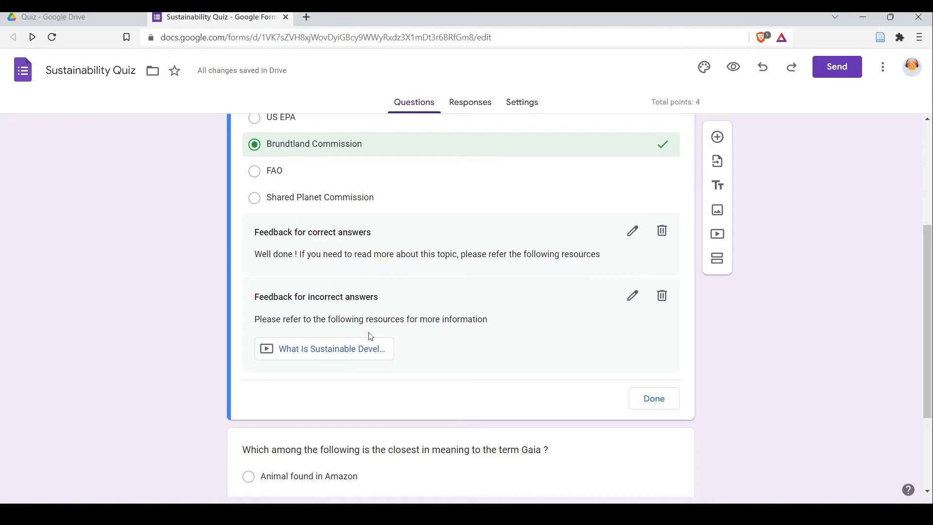
{"action": "left_click", "coordinate": [655, 407]}
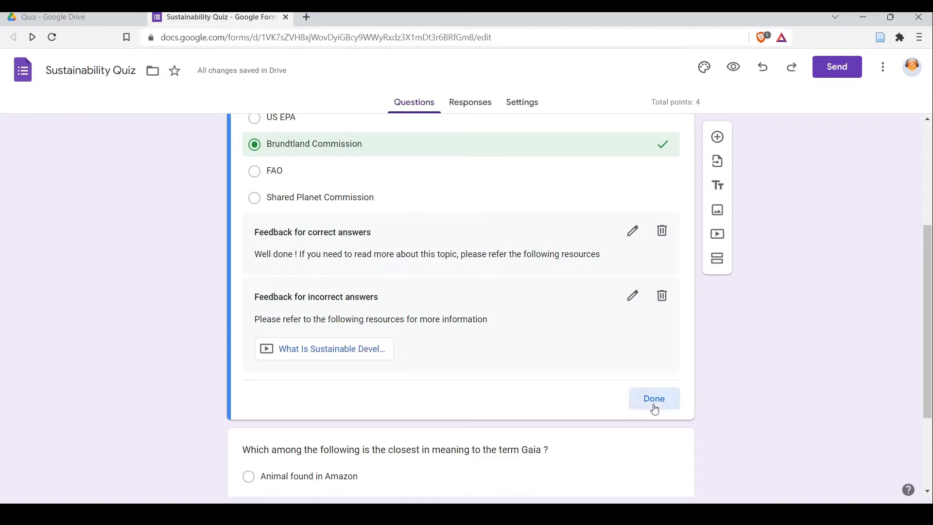
{"action": "scroll", "coordinate": [563, 272], "scroll_direction": "down", "scroll_amount": 4}
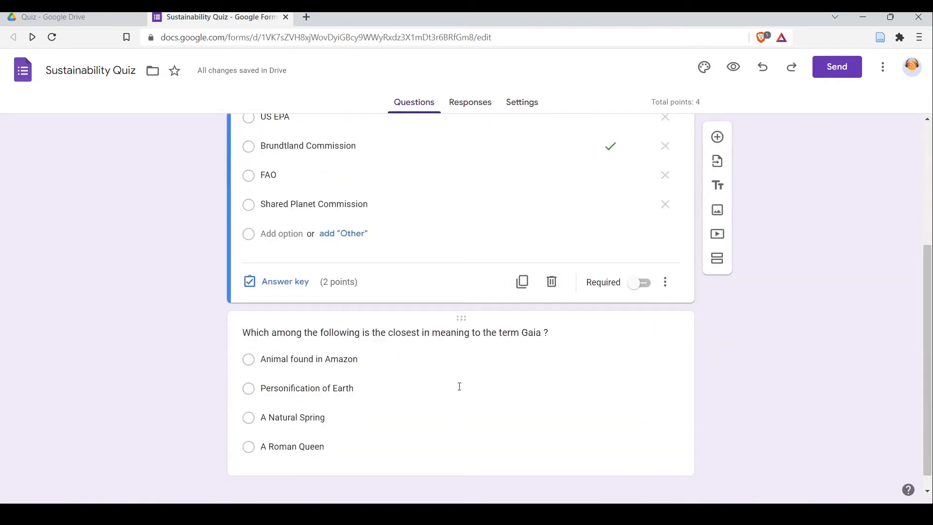
{"action": "scroll", "coordinate": [492, 411], "scroll_direction": "up", "scroll_amount": 4}
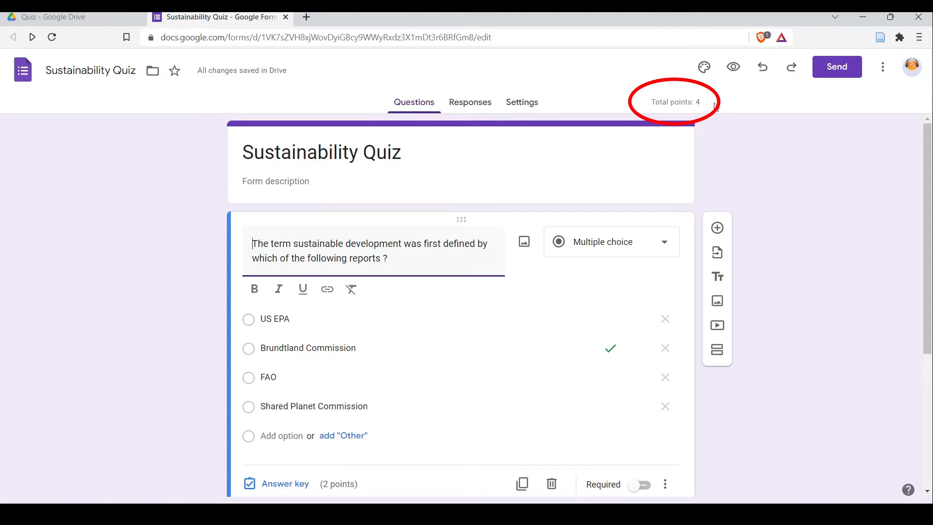
{"action": "scroll", "coordinate": [576, 232], "scroll_direction": "down", "scroll_amount": 5}
{"action": "scroll", "coordinate": [531, 421], "scroll_direction": "up", "scroll_amount": 5}
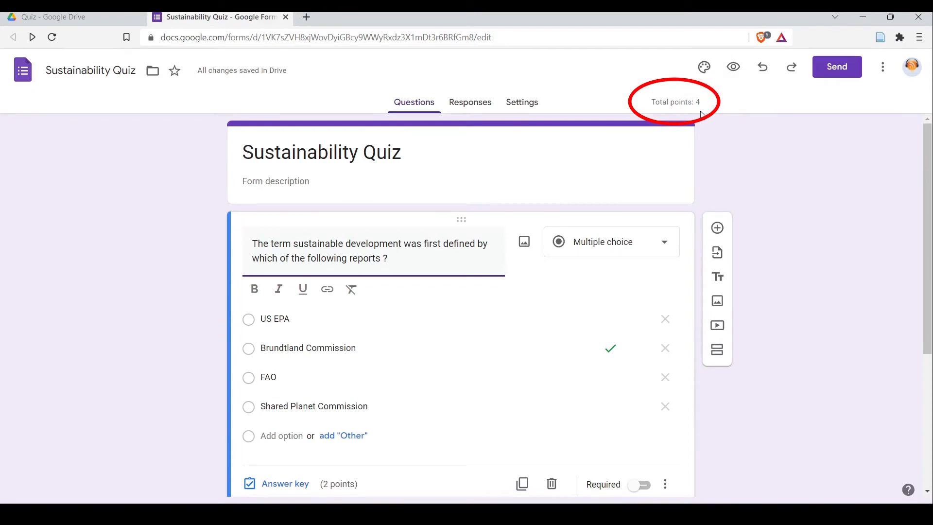
Link the quiz responses to a new spreadsheet named after the Sustainability Quiz, and close the spreadsheet.
{"action": "left_click", "coordinate": [470, 110]}
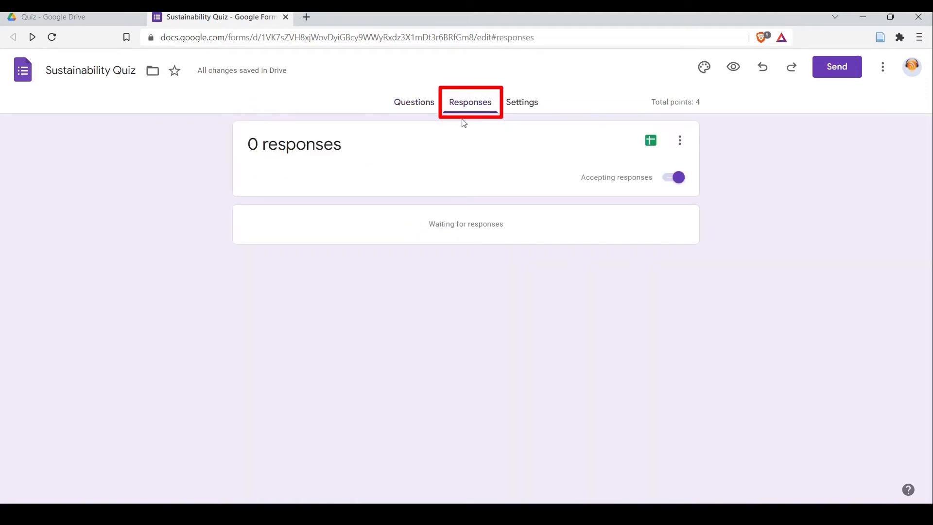
{"action": "left_click", "coordinate": [651, 141]}
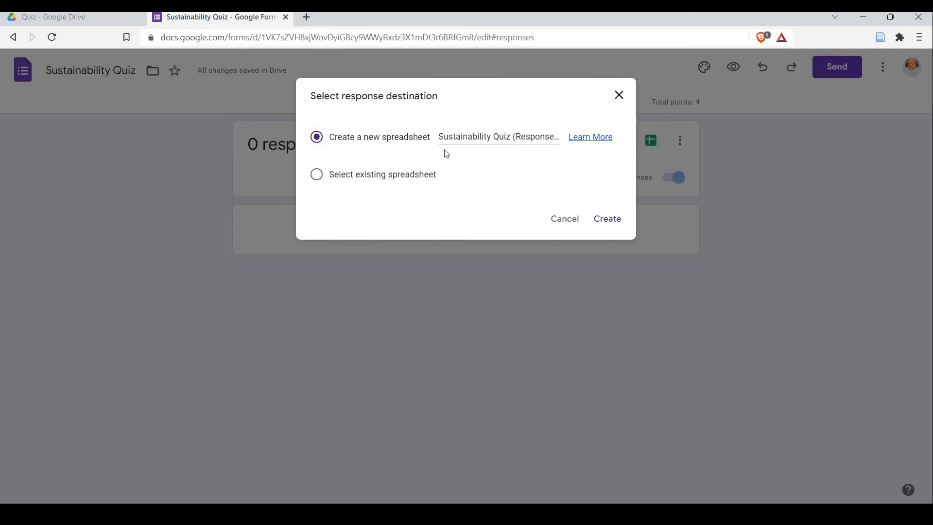
{"action": "left_click", "coordinate": [607, 225]}
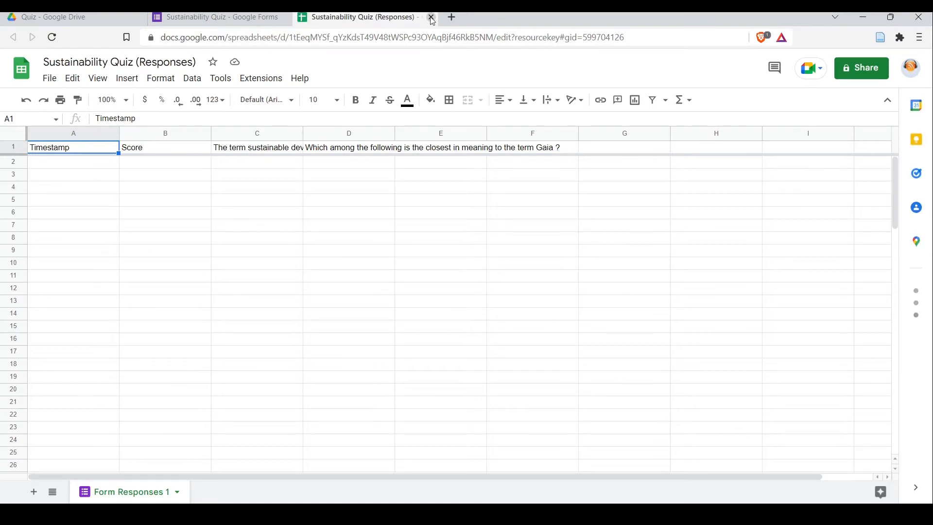
{"action": "left_click", "coordinate": [431, 17]}
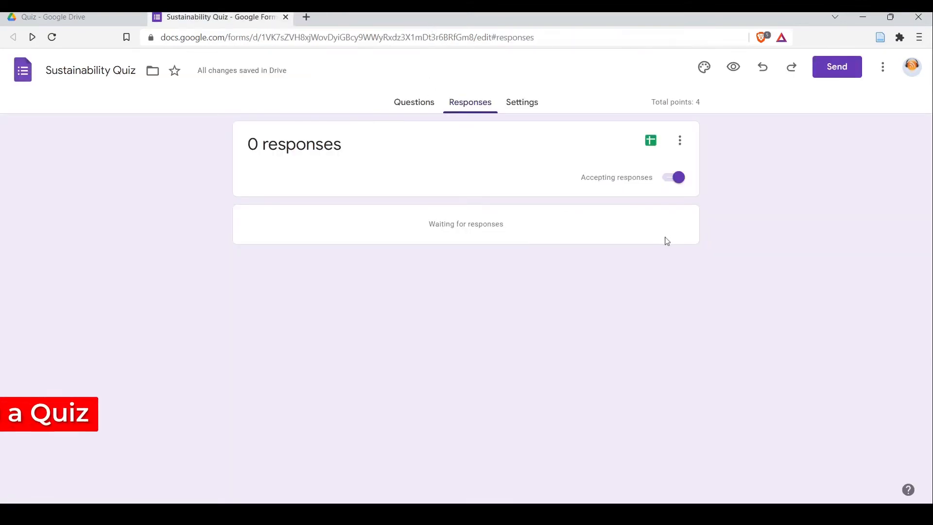
Try the response acceptance setting off and on, and leave the Sustainability Quiz closed to responses.
{"action": "left_click", "coordinate": [671, 182]}
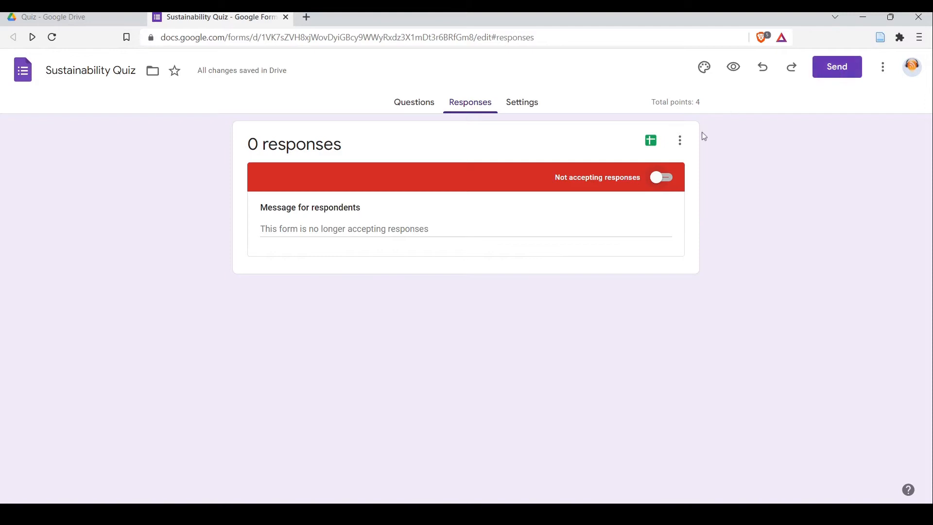
{"action": "left_click", "coordinate": [669, 180]}
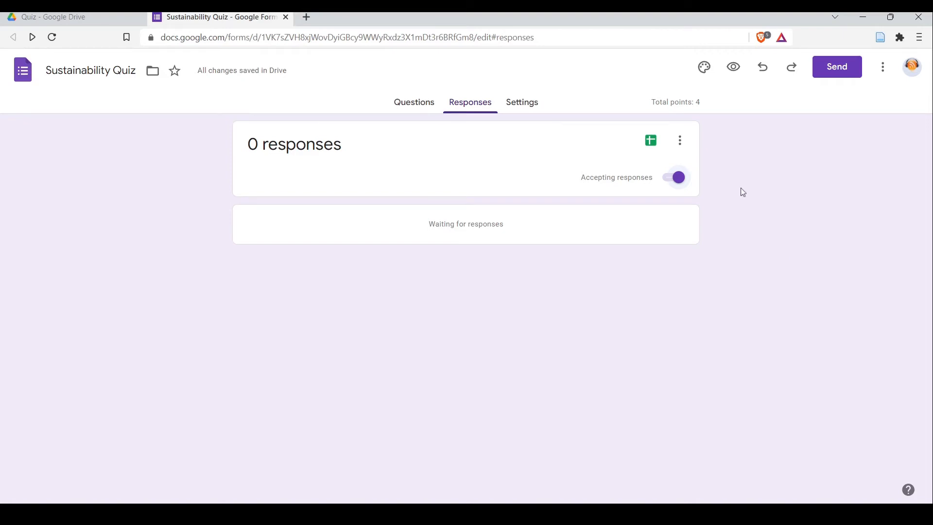
{"action": "left_click", "coordinate": [673, 178]}
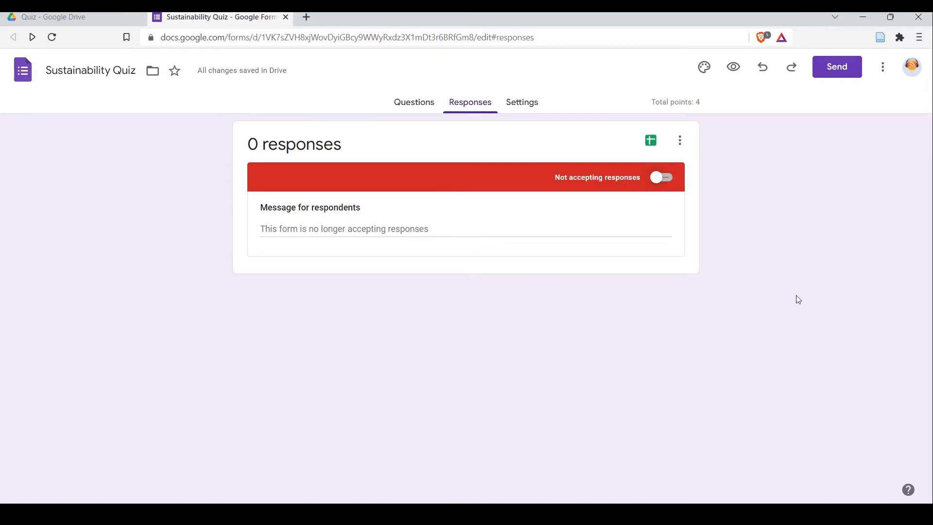
Examine the Workspace Marketplace add-ons that work with Forms, such as the quiz timers, and close the Sustainability Quiz.
{"action": "left_click", "coordinate": [883, 74]}
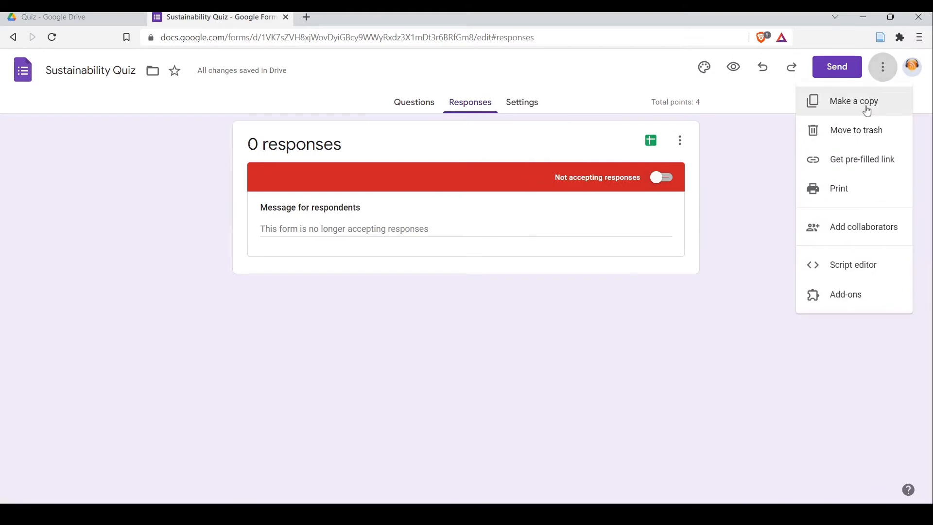
{"action": "left_click", "coordinate": [882, 300]}
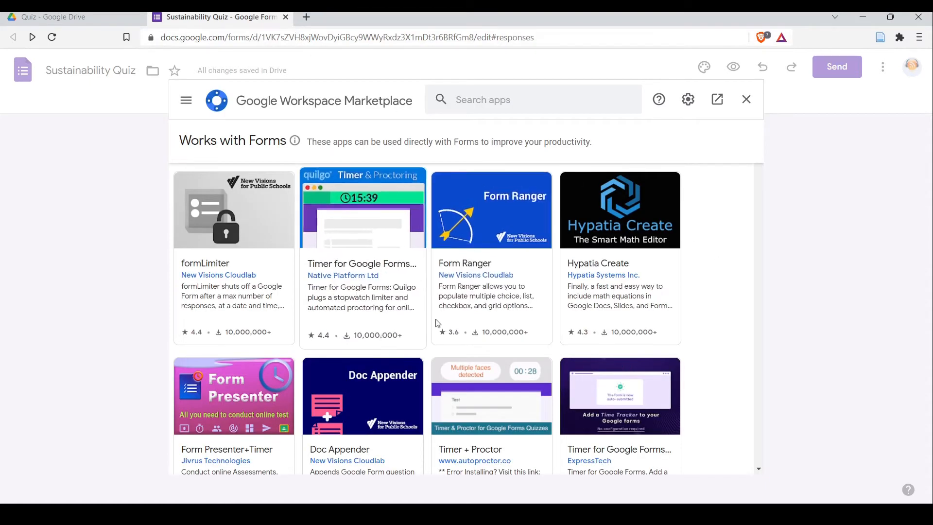
{"action": "left_click", "coordinate": [286, 17]}
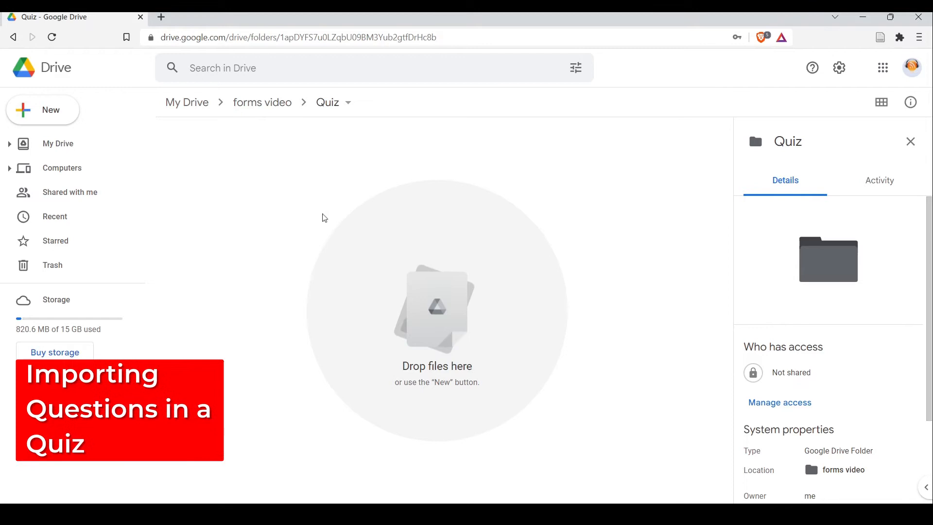
In Google Drive, create a blank Google Forms quiz inside the Quiz folder.
{"action": "right_click", "coordinate": [292, 215]}
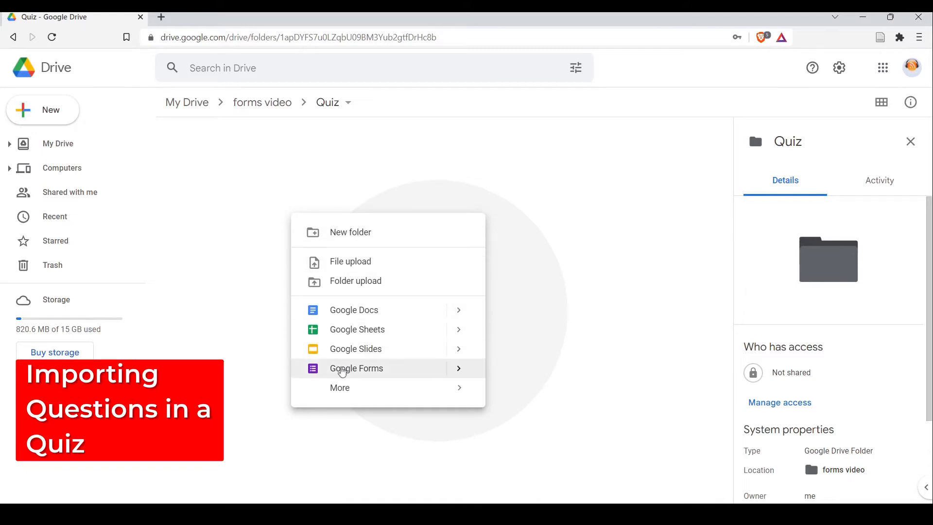
{"action": "left_click", "coordinate": [458, 367]}
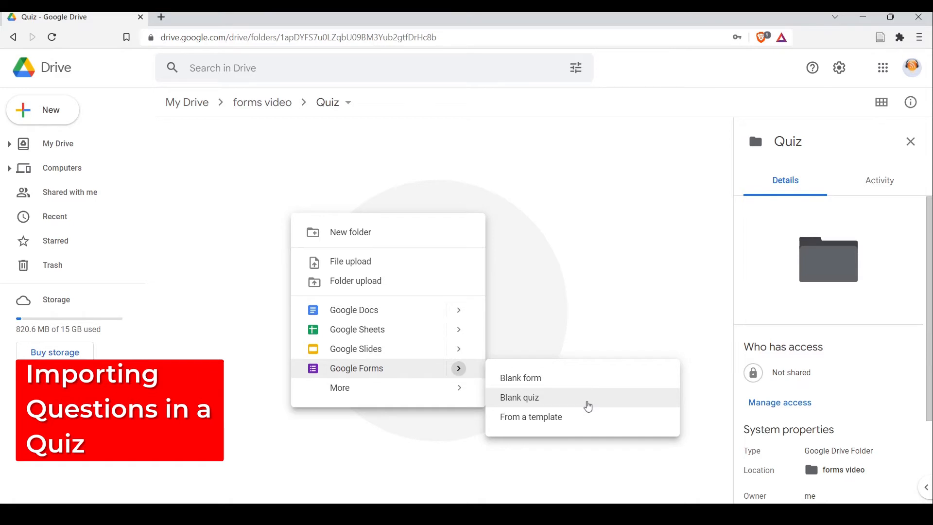
{"action": "left_click", "coordinate": [588, 406]}
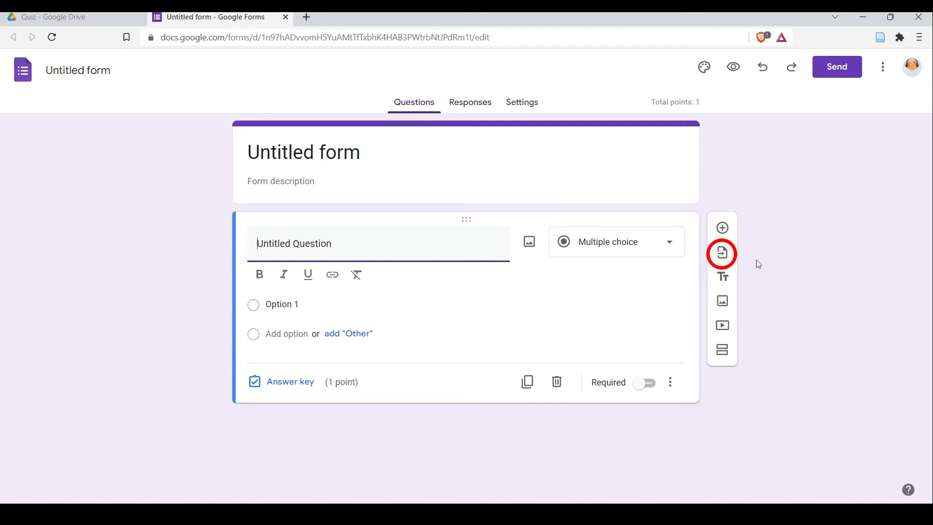
Import the multiple-choice question on the meaning of the term Gaia from Course Quiz 1 into the untitled quiz.
{"action": "left_click", "coordinate": [724, 256]}
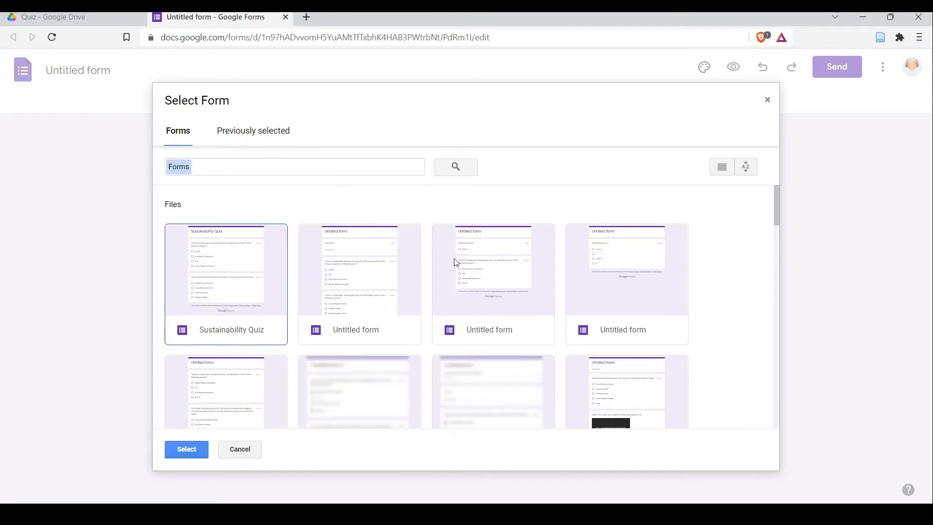
{"action": "scroll", "coordinate": [455, 264], "scroll_direction": "down", "scroll_amount": 4}
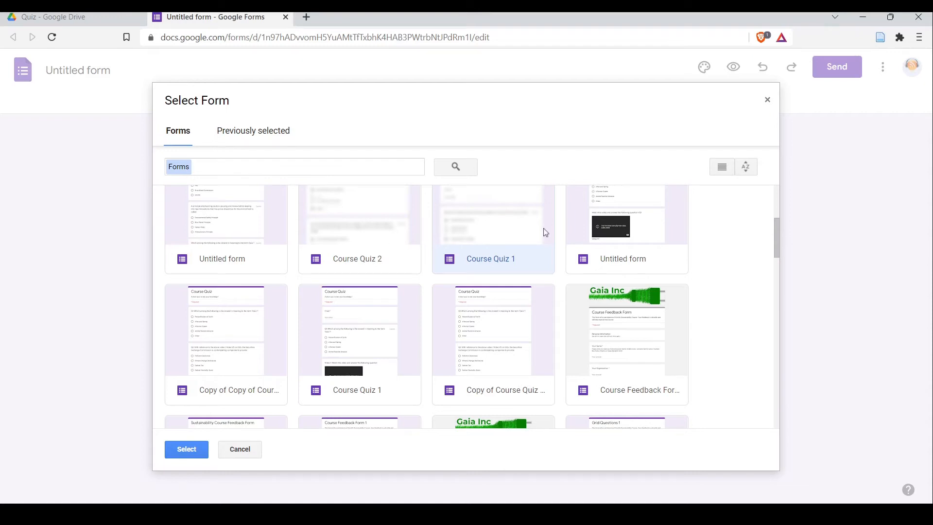
{"action": "scroll", "coordinate": [505, 242], "scroll_direction": "up", "scroll_amount": 1}
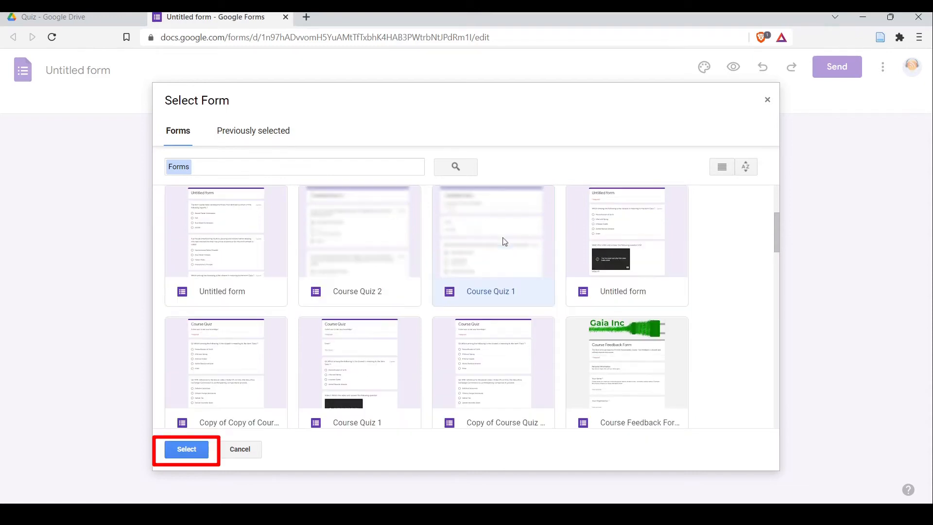
{"action": "left_click", "coordinate": [186, 448]}
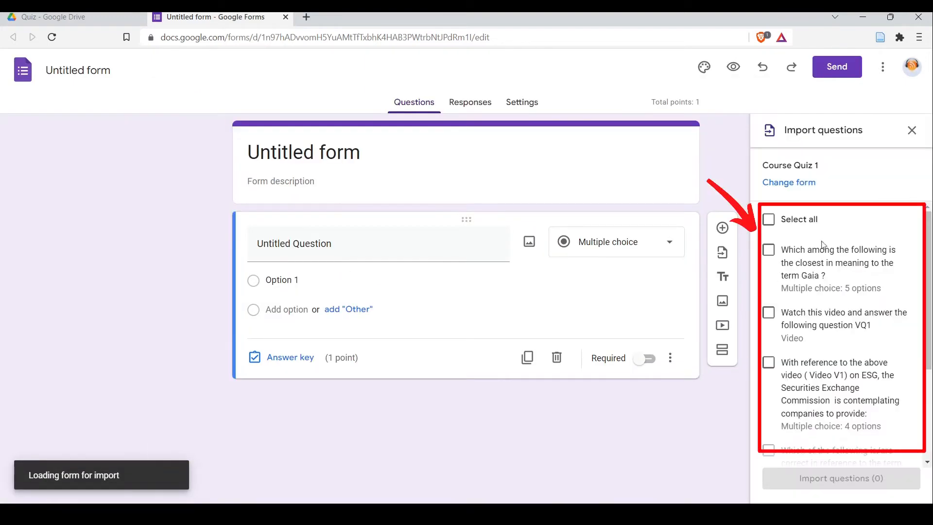
{"action": "scroll", "coordinate": [930, 237], "scroll_direction": "down", "scroll_amount": 3}
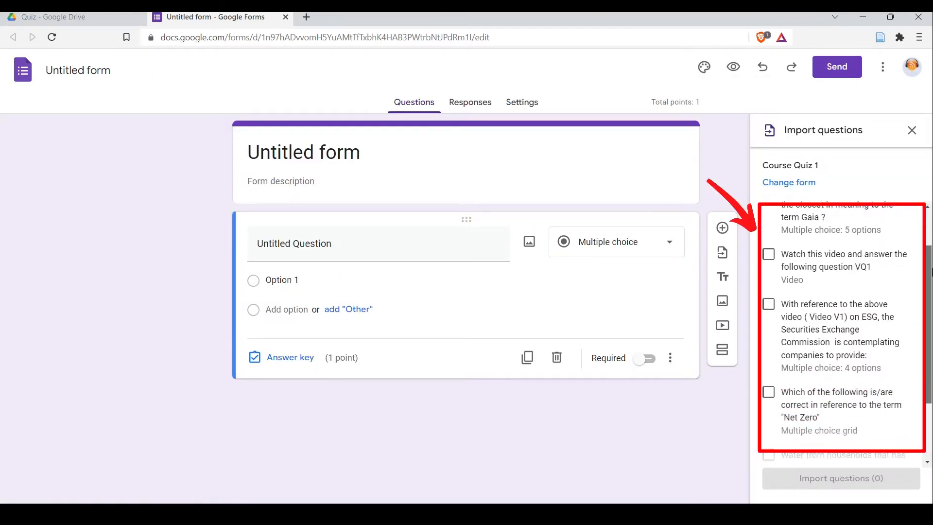
{"action": "scroll", "coordinate": [931, 238], "scroll_direction": "up", "scroll_amount": 3}
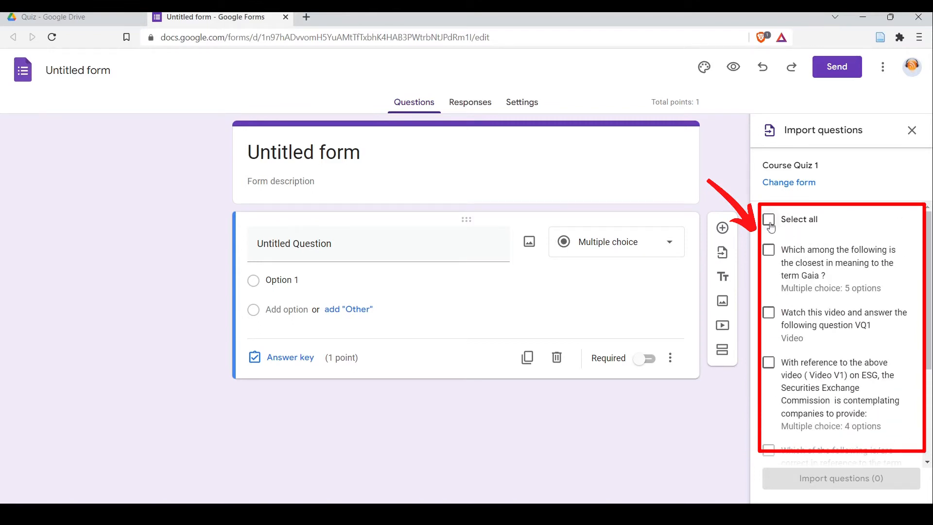
{"action": "left_click", "coordinate": [769, 254]}
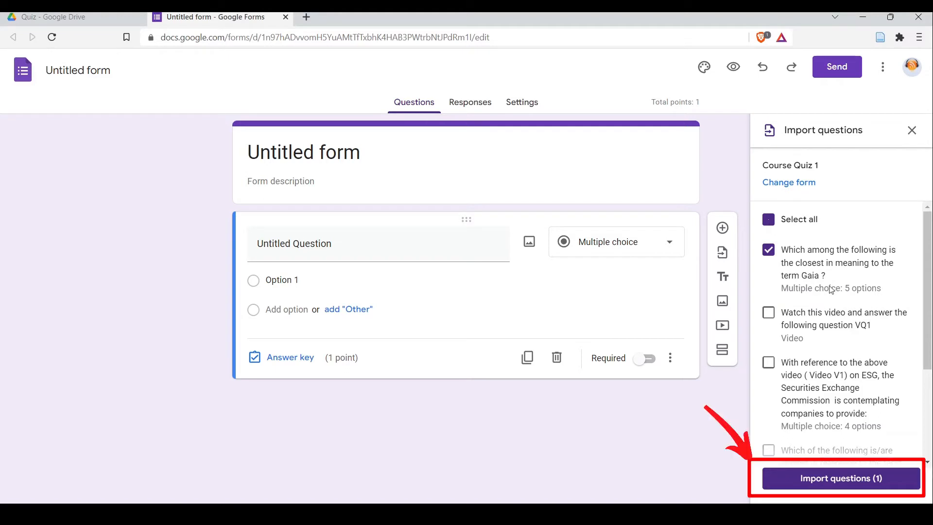
{"action": "left_click", "coordinate": [821, 479]}
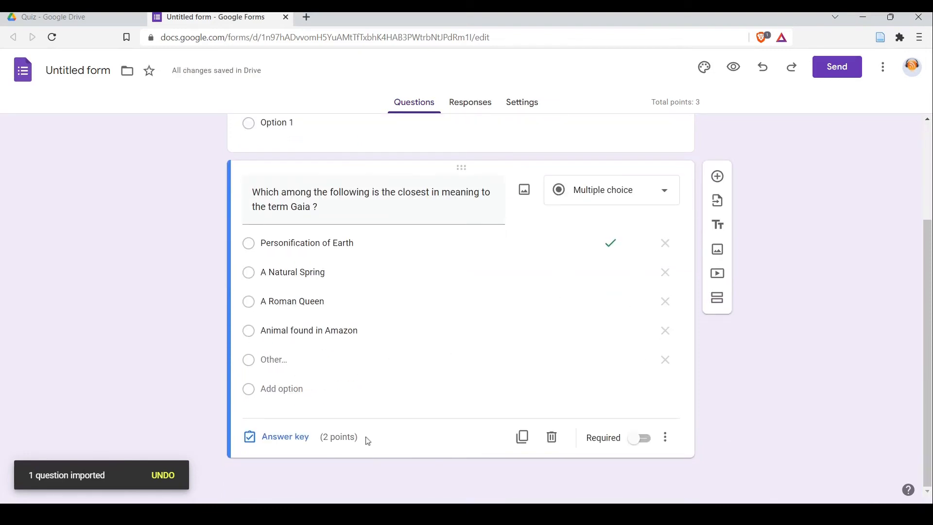
Examine the answer key of the imported Gaia question, including its points, correct answer and feedback, and close it.
{"action": "left_click", "coordinate": [292, 448]}
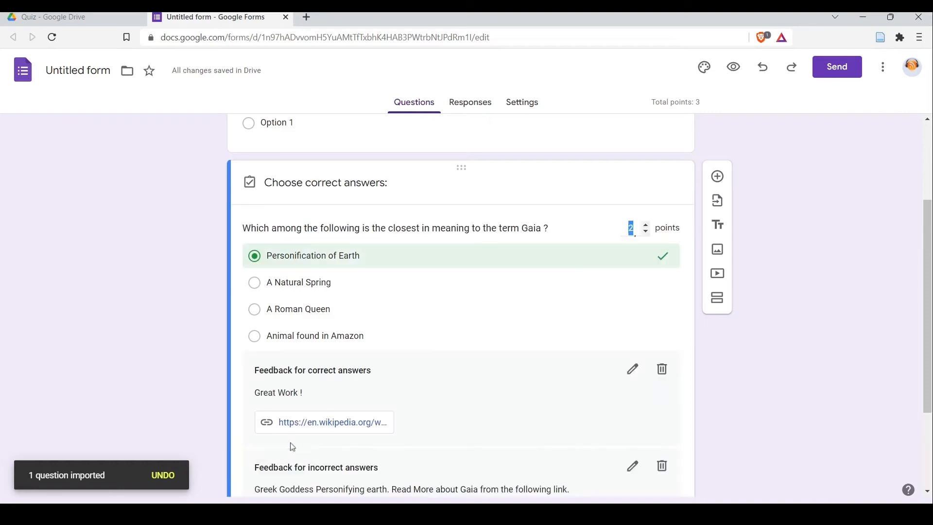
{"action": "scroll", "coordinate": [392, 396], "scroll_direction": "down", "scroll_amount": 3}
{"action": "scroll", "coordinate": [385, 339], "scroll_direction": "up", "scroll_amount": 4}
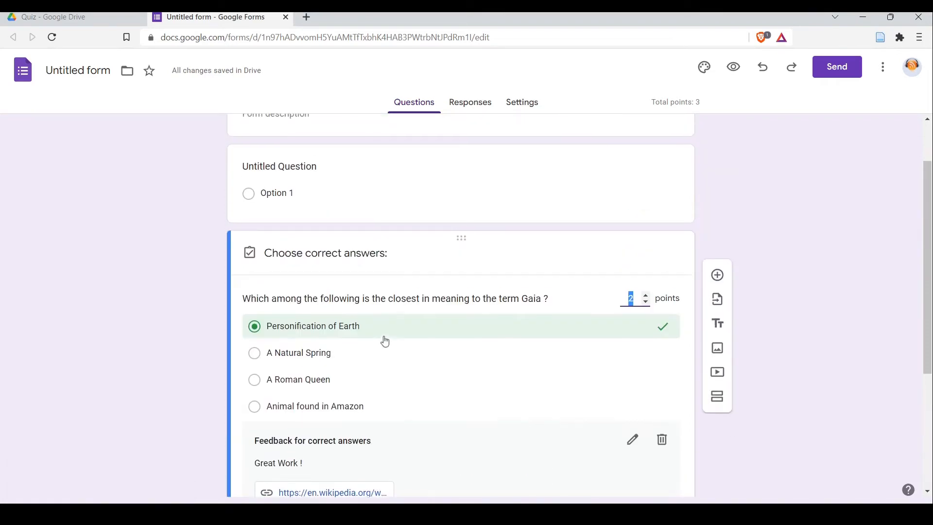
{"action": "scroll", "coordinate": [398, 340], "scroll_direction": "down", "scroll_amount": 4}
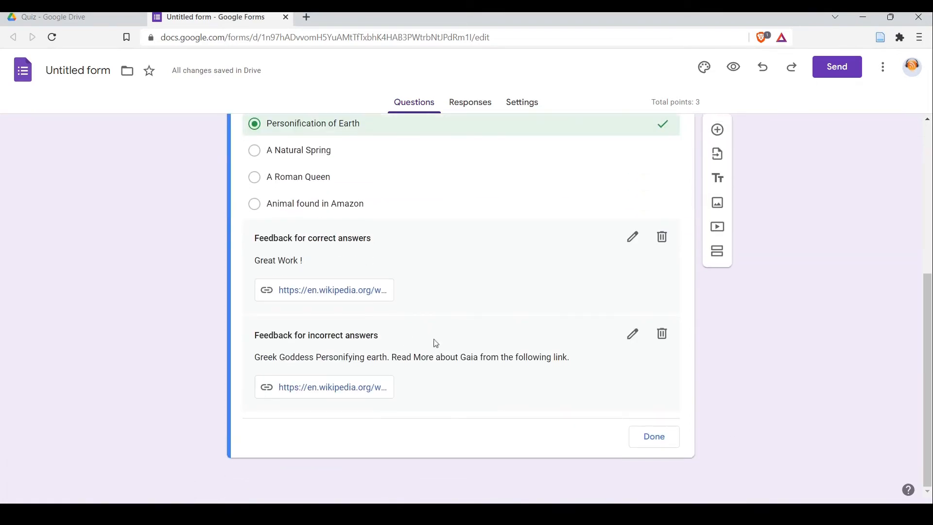
{"action": "left_click", "coordinate": [652, 435]}
{"action": "scroll", "coordinate": [535, 252], "scroll_direction": "up", "scroll_amount": 3}
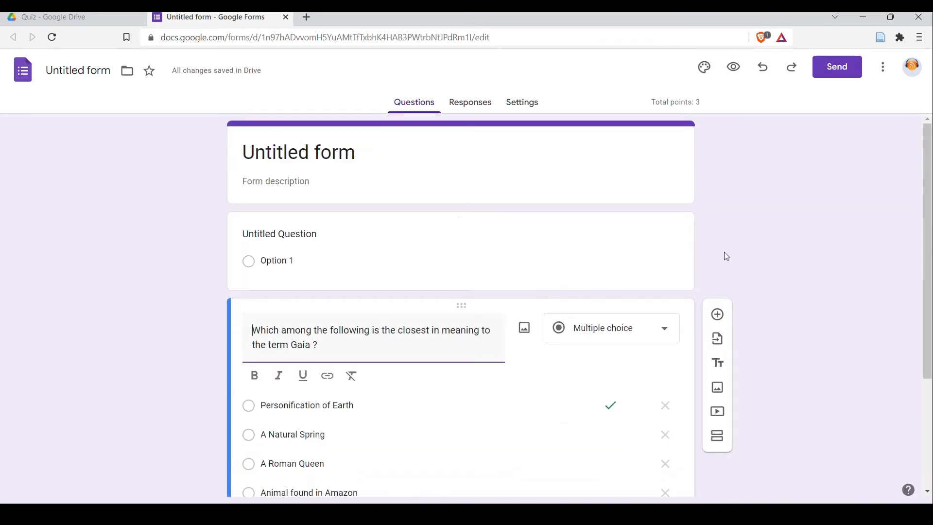
Import all questions from Course Quiz 2 into the untitled quiz below the Gaia question.
{"action": "scroll", "coordinate": [736, 248], "scroll_direction": "down", "scroll_amount": 3}
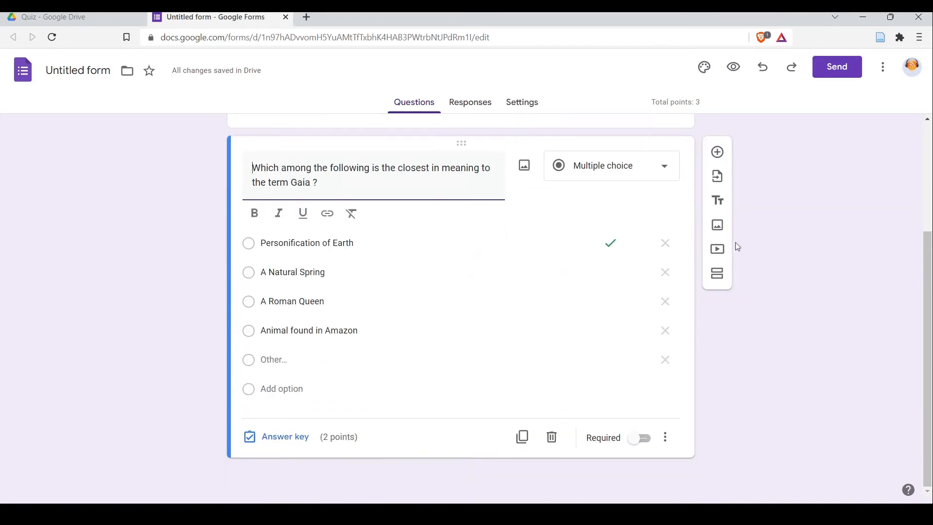
{"action": "left_click", "coordinate": [719, 177]}
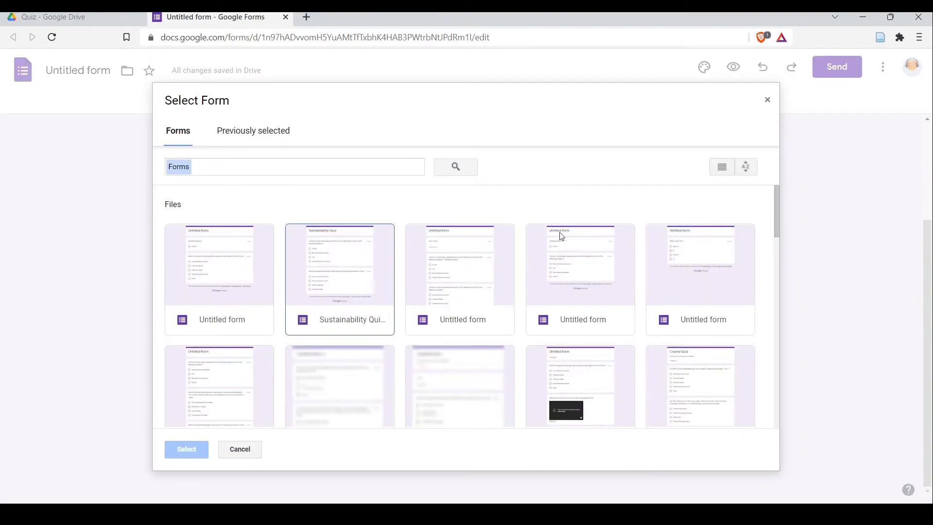
{"action": "scroll", "coordinate": [559, 235], "scroll_direction": "down", "scroll_amount": 4}
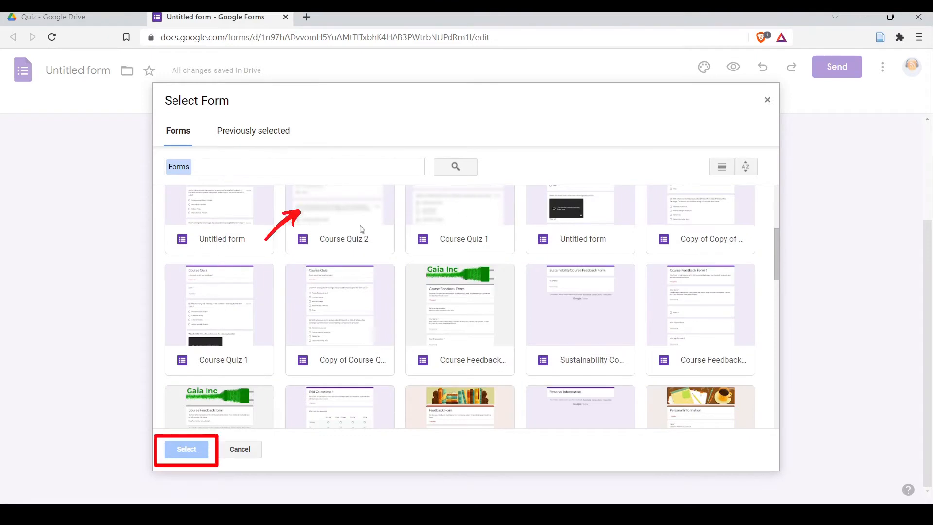
{"action": "left_click", "coordinate": [335, 225]}
{"action": "left_click", "coordinate": [187, 450]}
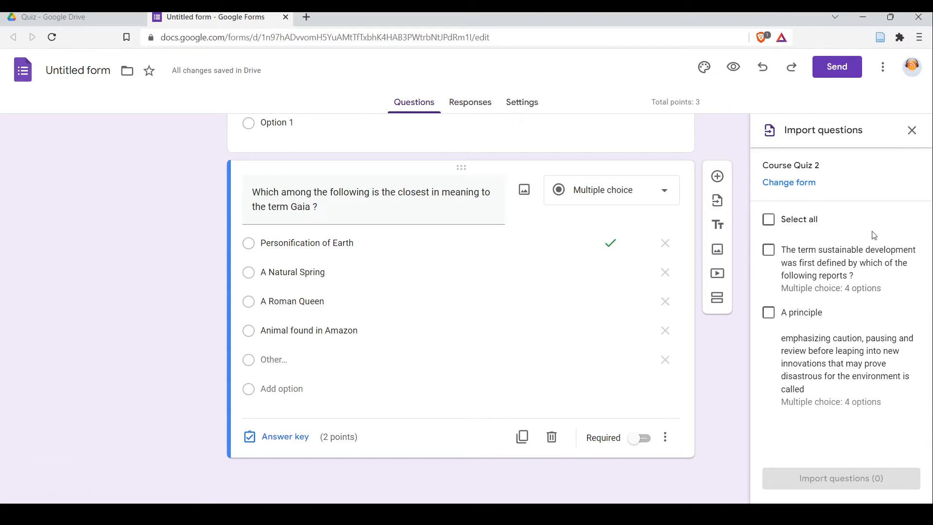
{"action": "left_click", "coordinate": [769, 249]}
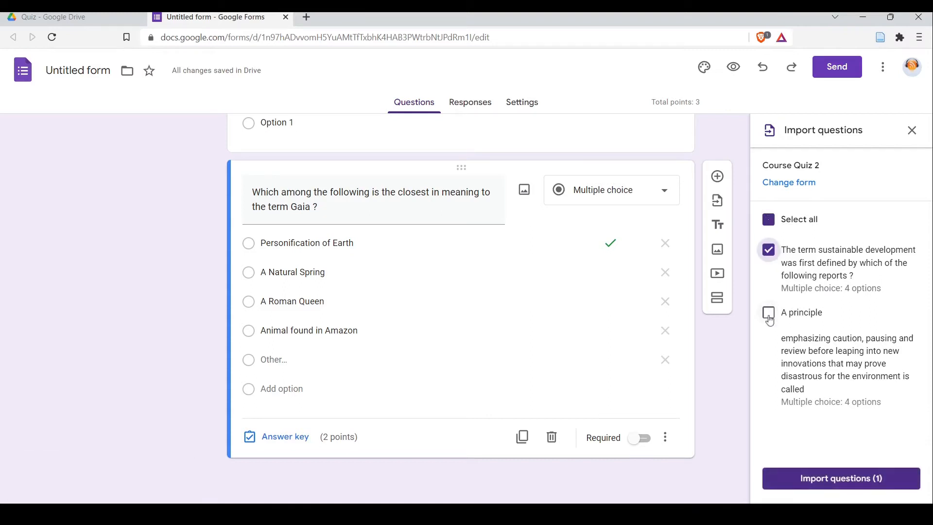
{"action": "left_click", "coordinate": [769, 220]}
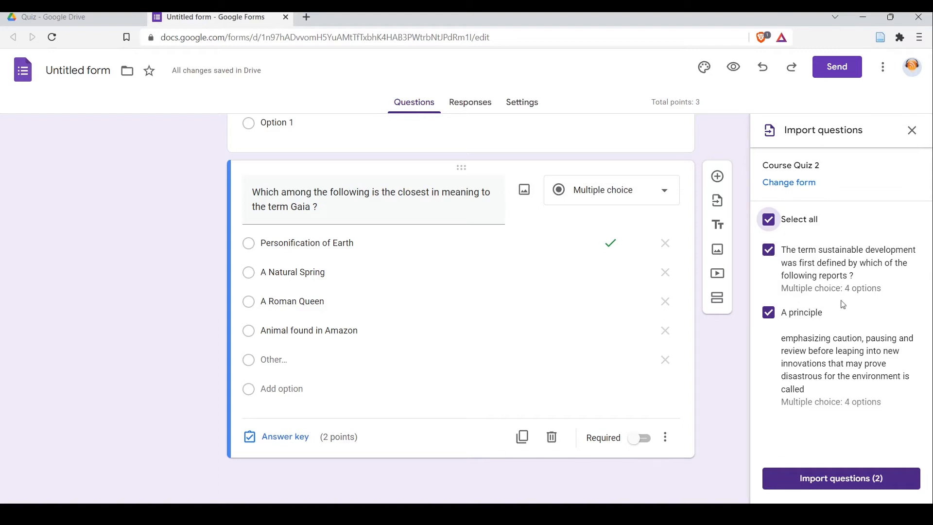
{"action": "left_click", "coordinate": [848, 478]}
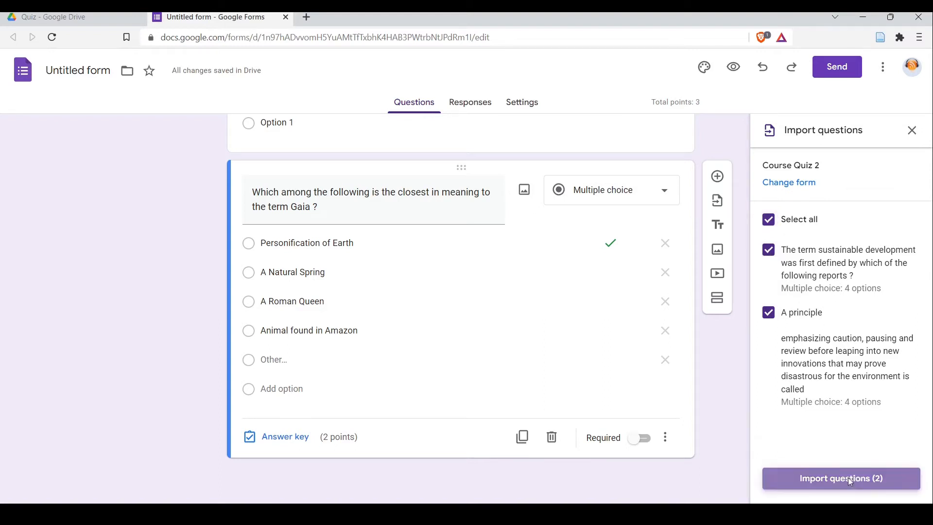
Review the untitled quiz from start to end, checking the imported questions, their options and marked answers.
{"action": "scroll", "coordinate": [612, 325], "scroll_direction": "down", "scroll_amount": 3}
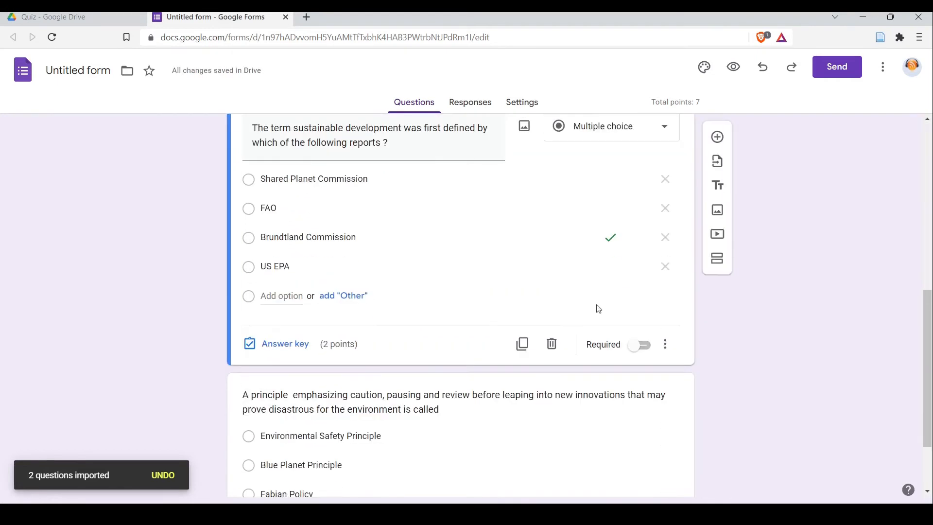
{"action": "scroll", "coordinate": [599, 309], "scroll_direction": "down", "scroll_amount": 2}
{"action": "scroll", "coordinate": [600, 306], "scroll_direction": "up", "scroll_amount": 8}
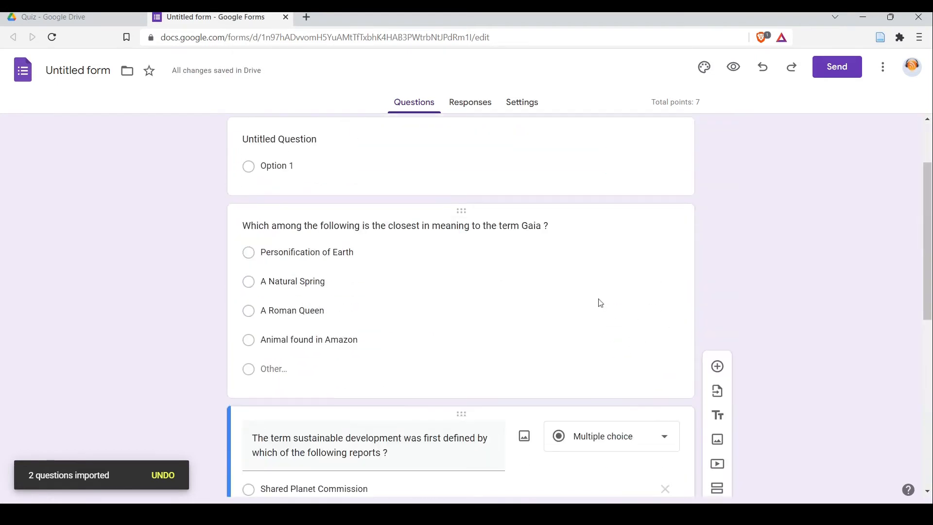
{"action": "scroll", "coordinate": [568, 287], "scroll_direction": "down", "scroll_amount": 2}
{"action": "scroll", "coordinate": [567, 292], "scroll_direction": "up", "scroll_amount": 4}
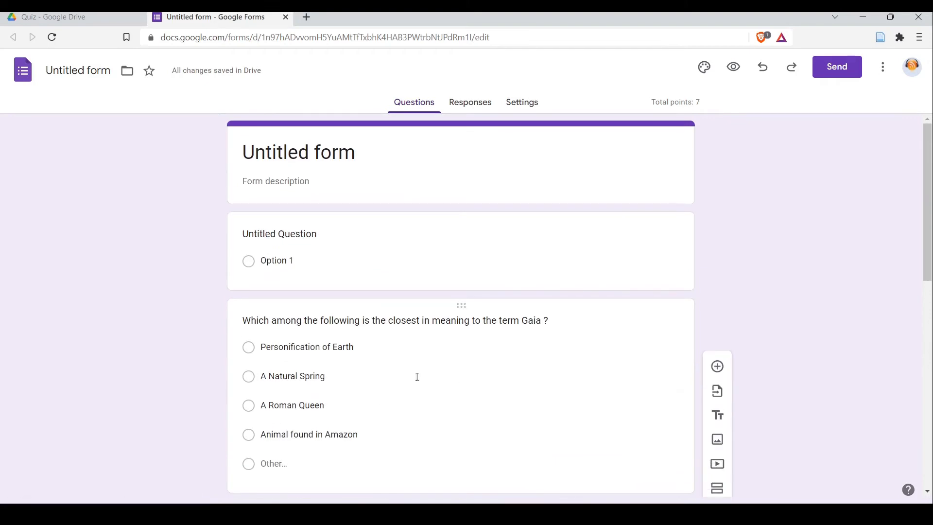
{"action": "scroll", "coordinate": [419, 377], "scroll_direction": "down", "scroll_amount": 4}
{"action": "scroll", "coordinate": [430, 285], "scroll_direction": "down", "scroll_amount": 4}
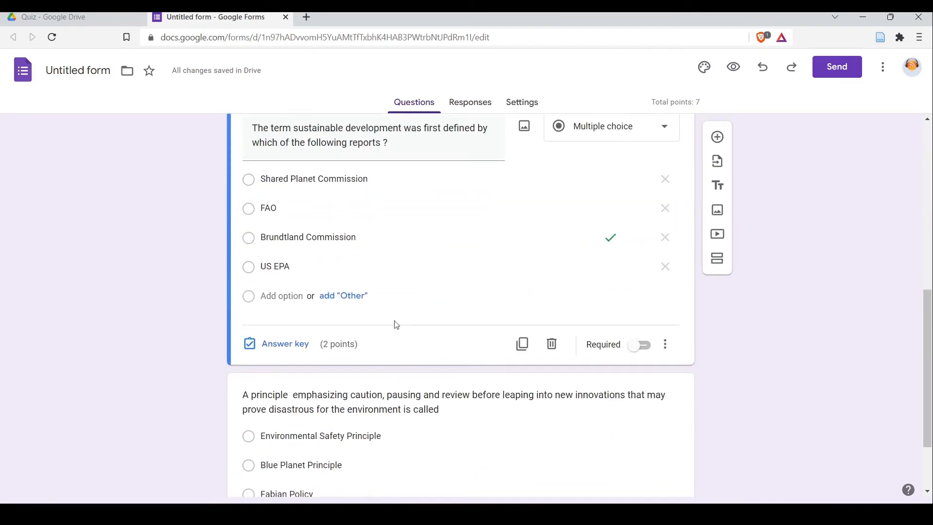
{"action": "scroll", "coordinate": [417, 309], "scroll_direction": "down", "scroll_amount": 2}
{"action": "scroll", "coordinate": [432, 354], "scroll_direction": "up", "scroll_amount": 3}
{"action": "scroll", "coordinate": [433, 356], "scroll_direction": "down", "scroll_amount": 3}
{"action": "scroll", "coordinate": [421, 307], "scroll_direction": "up", "scroll_amount": 10}
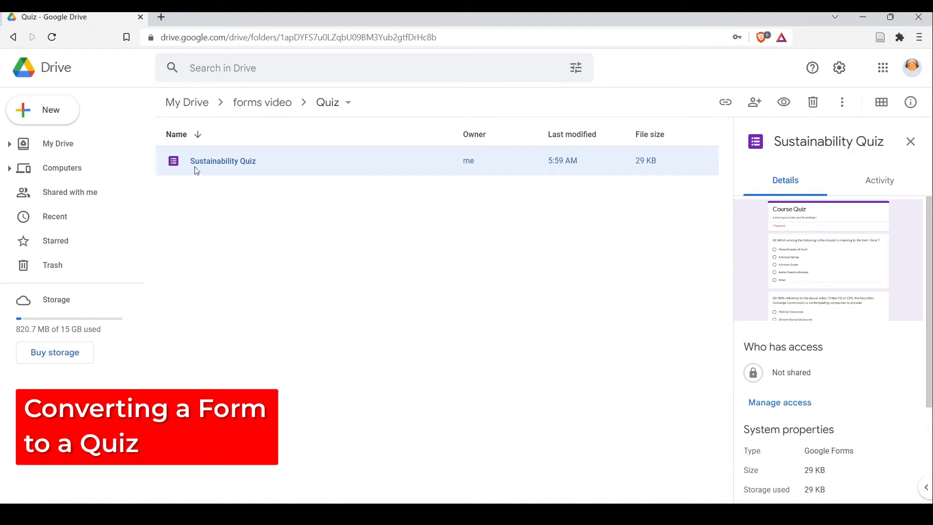
Open the existing Sustainability Quiz form from the Quiz folder in Google Drive.
{"action": "right_click", "coordinate": [386, 290]}
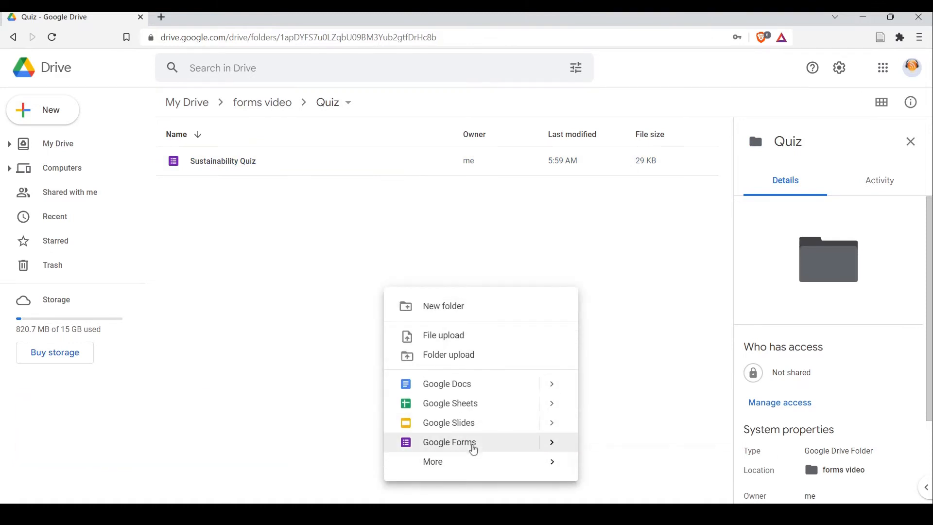
{"action": "mouse_move", "coordinate": [551, 443]}
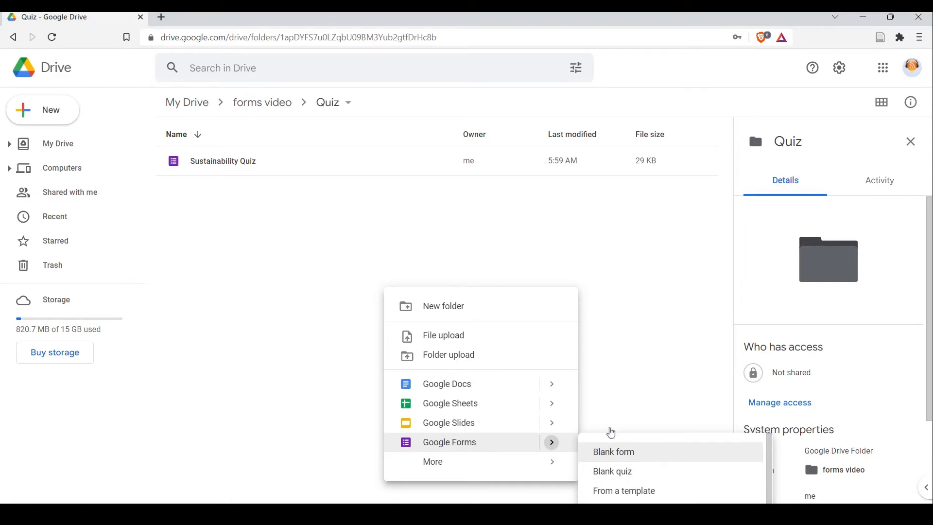
{"action": "left_click", "coordinate": [212, 180]}
{"action": "double_click", "coordinate": [210, 166]}
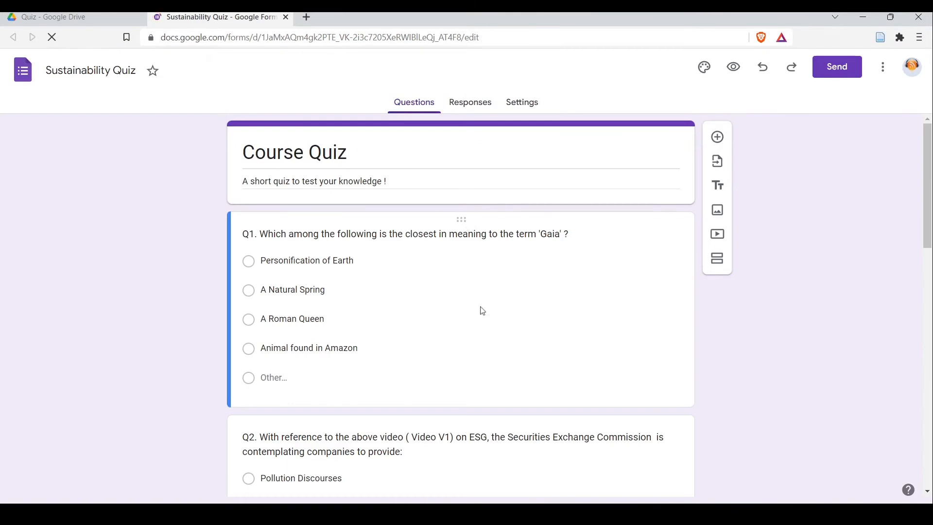
Examine the Course Quiz form's questions for grading options, check its "Make this a quiz" setting, and return to the questions.
{"action": "left_click", "coordinate": [483, 312]}
{"action": "scroll", "coordinate": [484, 309], "scroll_direction": "down", "scroll_amount": 6}
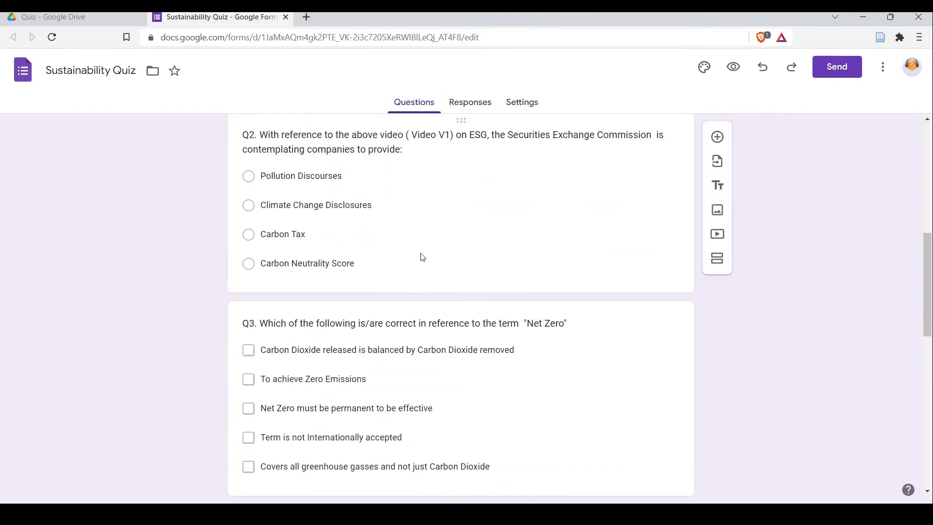
{"action": "scroll", "coordinate": [413, 262], "scroll_direction": "up", "scroll_amount": 4}
{"action": "scroll", "coordinate": [415, 281], "scroll_direction": "up", "scroll_amount": 4}
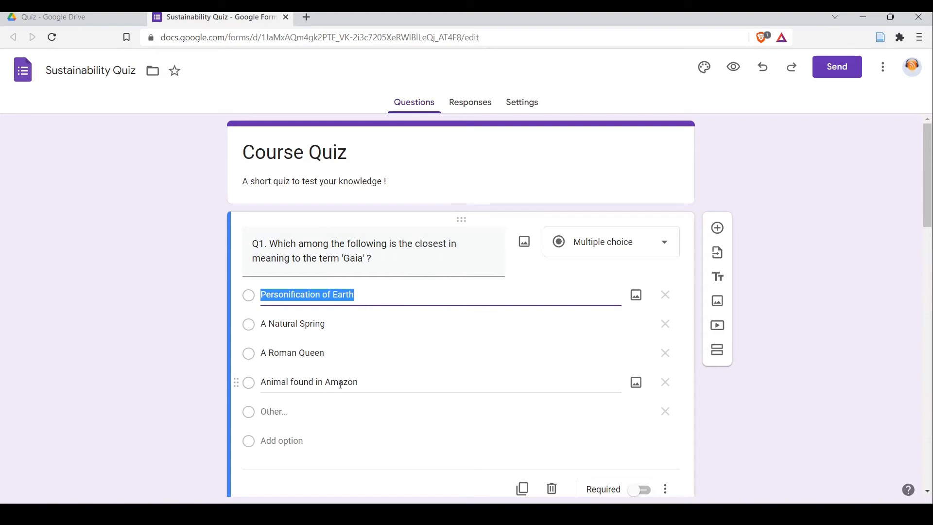
{"action": "scroll", "coordinate": [517, 277], "scroll_direction": "down", "scroll_amount": 4}
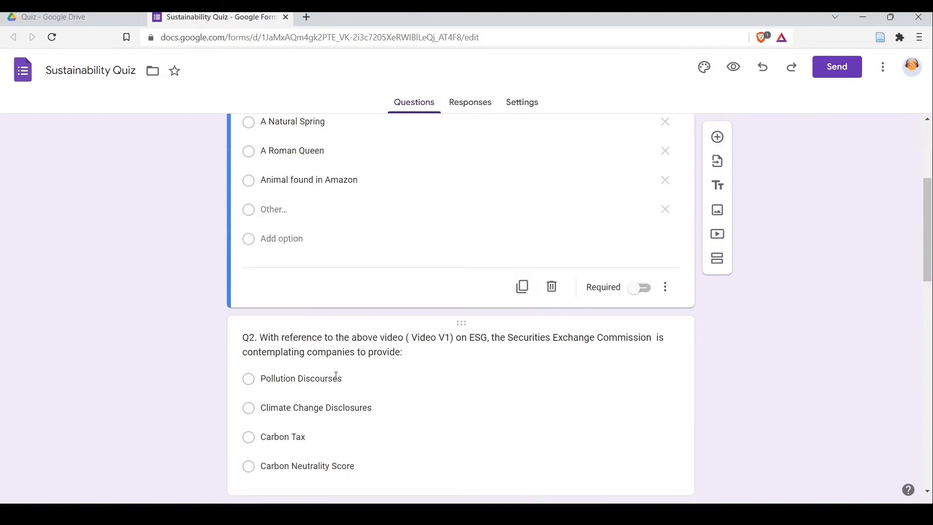
{"action": "scroll", "coordinate": [342, 392], "scroll_direction": "up", "scroll_amount": 4}
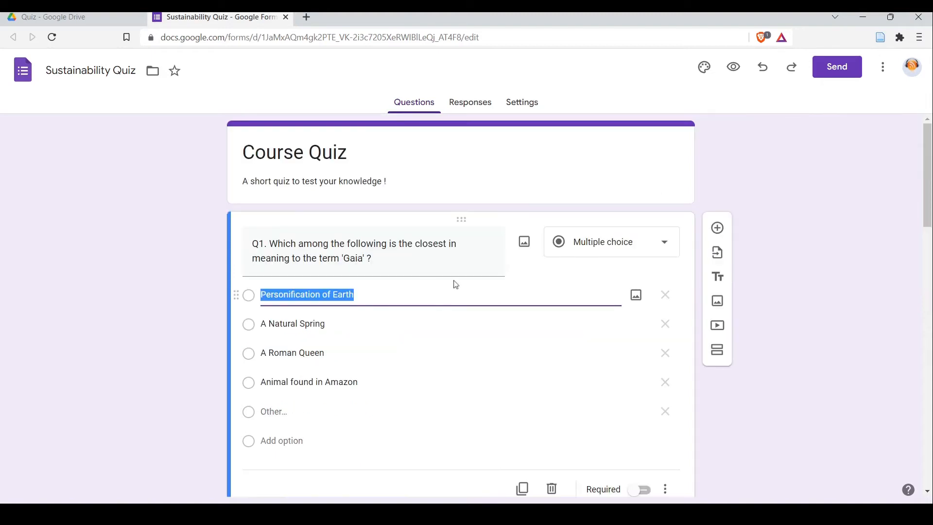
{"action": "scroll", "coordinate": [455, 285], "scroll_direction": "down", "scroll_amount": 4}
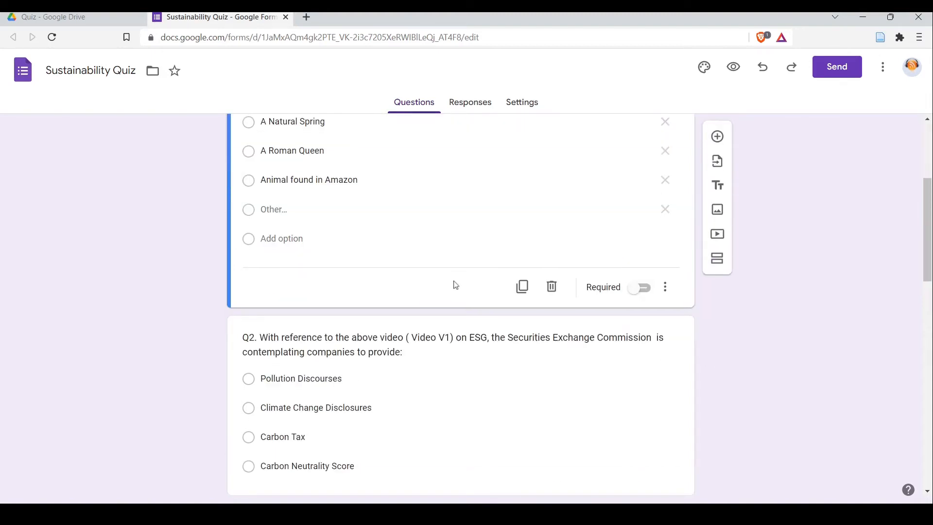
{"action": "scroll", "coordinate": [456, 287], "scroll_direction": "up", "scroll_amount": 4}
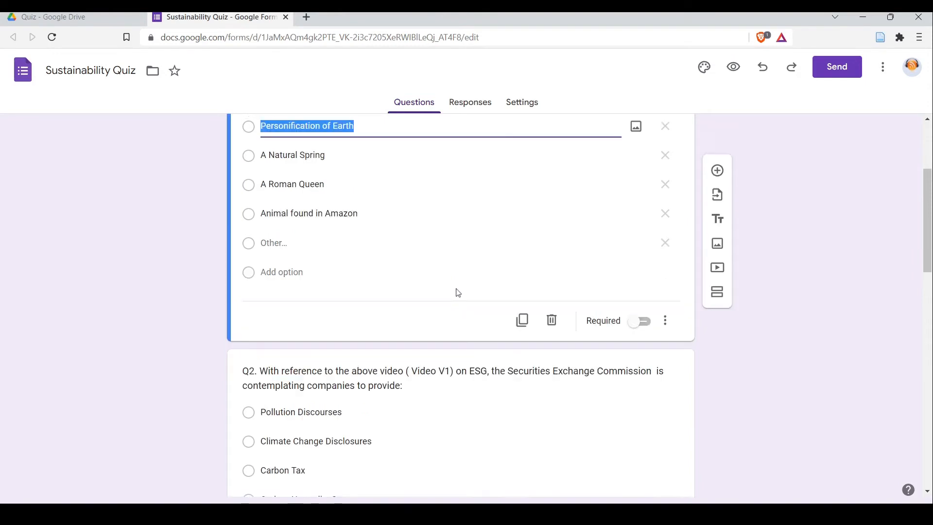
{"action": "left_click", "coordinate": [521, 112]}
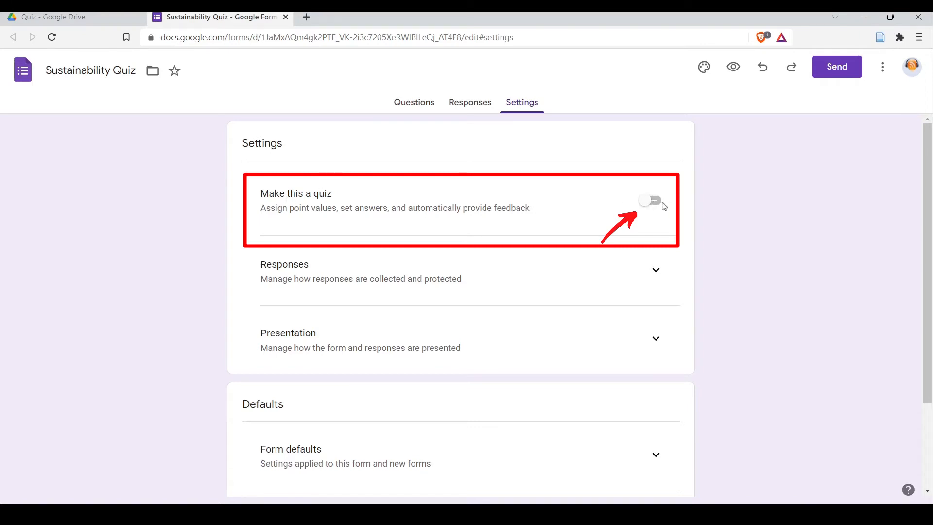
{"action": "left_click", "coordinate": [409, 104]}
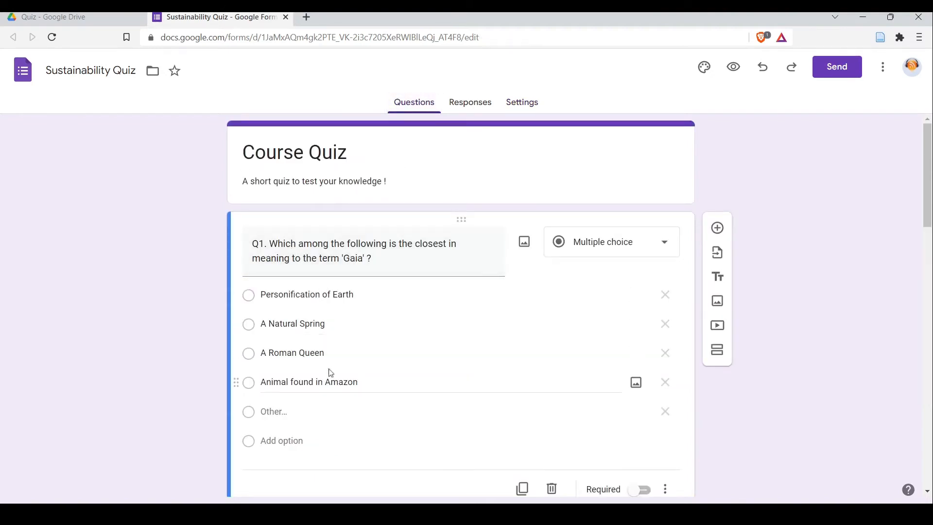
Turn on "Make this a quiz" in the settings of the Course Quiz form.
{"action": "scroll", "coordinate": [342, 369], "scroll_direction": "down", "scroll_amount": 4}
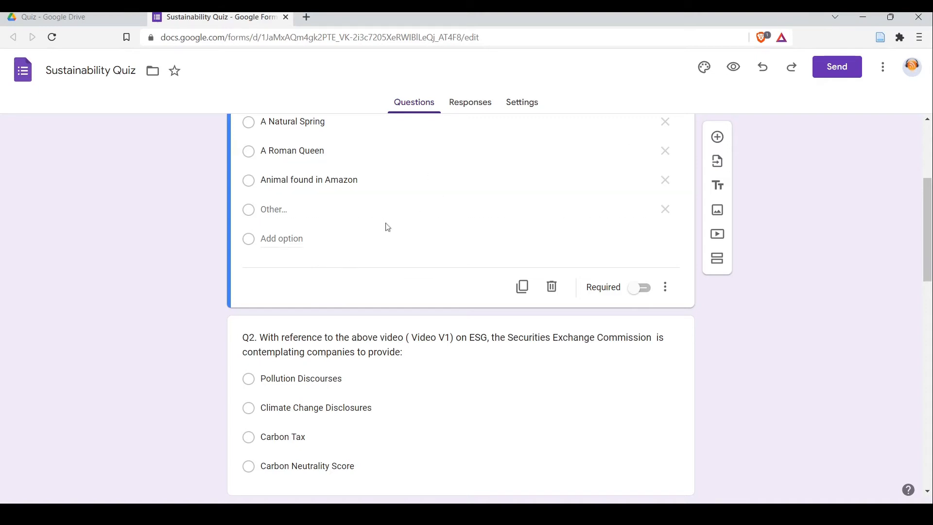
{"action": "scroll", "coordinate": [448, 236], "scroll_direction": "up", "scroll_amount": 4}
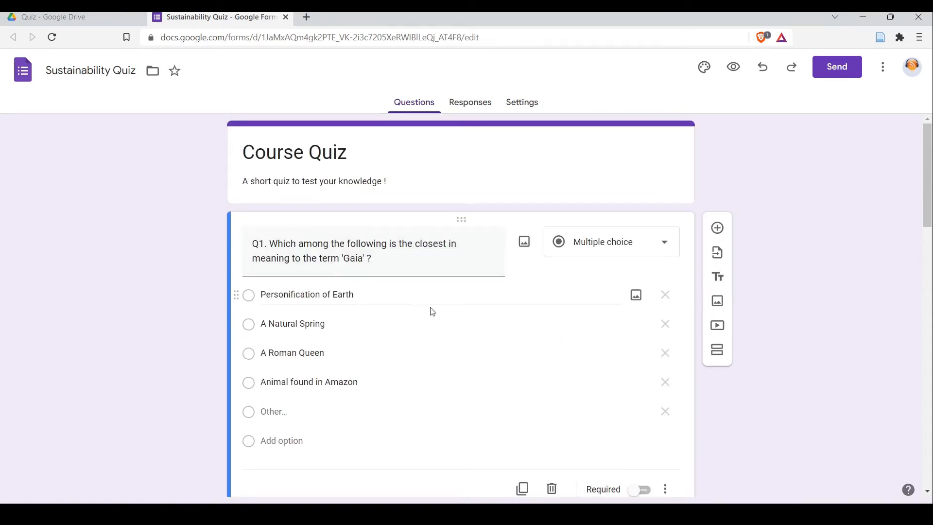
{"action": "left_click", "coordinate": [527, 107]}
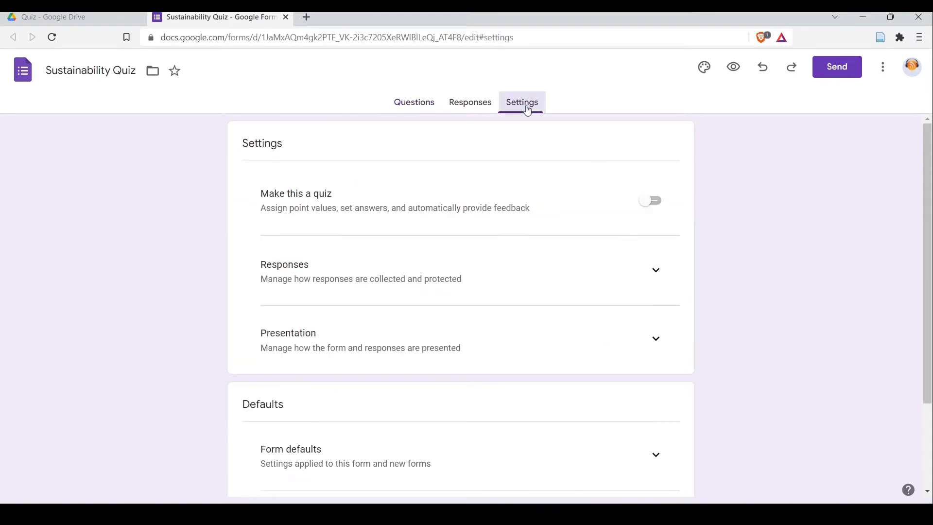
{"action": "left_click", "coordinate": [656, 207]}
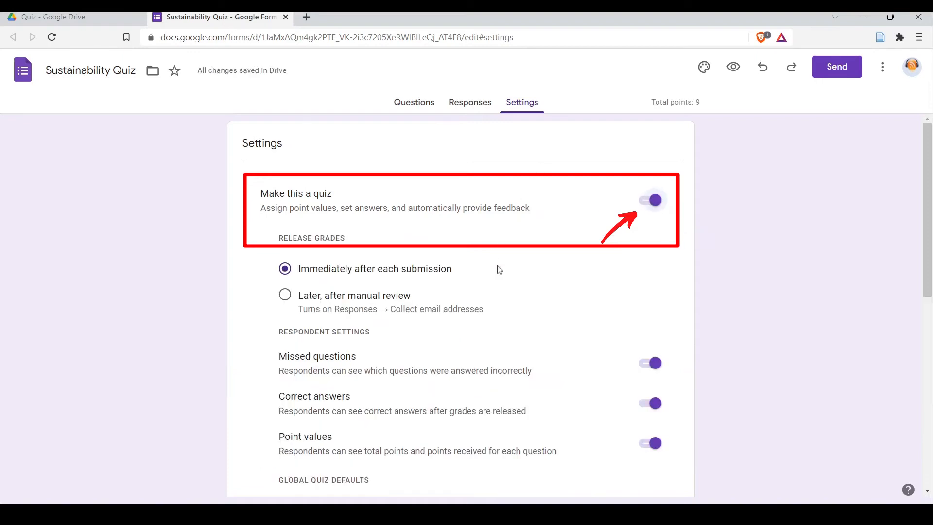
Set the answer key of the Gaia question to 2 points with "Personification of Earth" as the correct answer.
{"action": "left_click", "coordinate": [417, 107]}
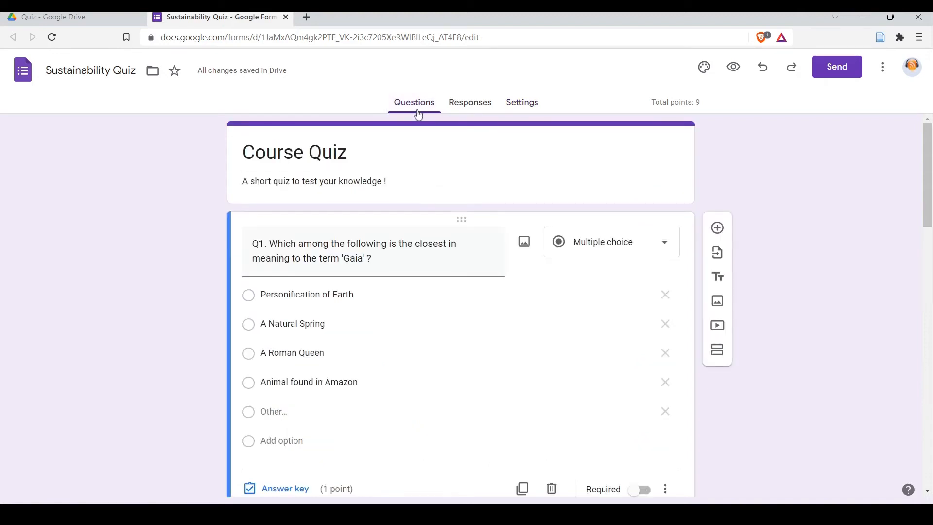
{"action": "scroll", "coordinate": [413, 195], "scroll_direction": "down", "scroll_amount": 4}
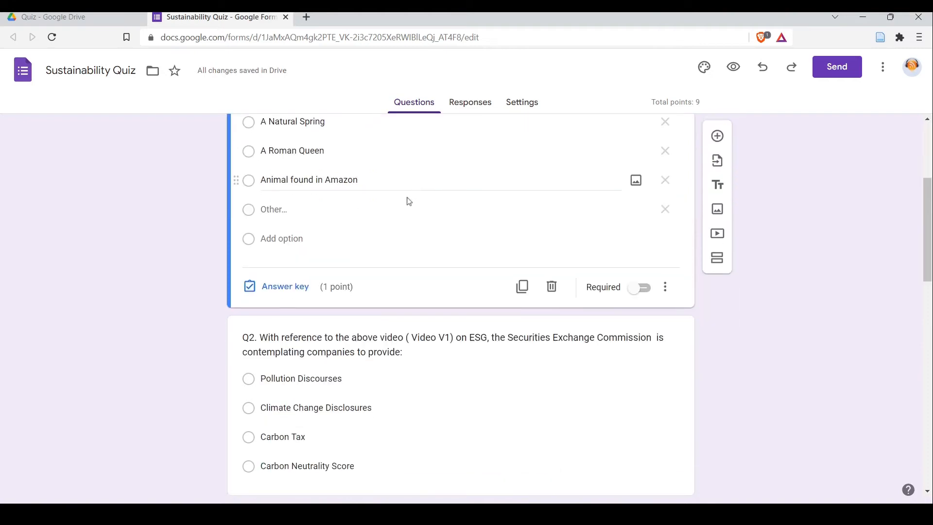
{"action": "left_click", "coordinate": [286, 288]}
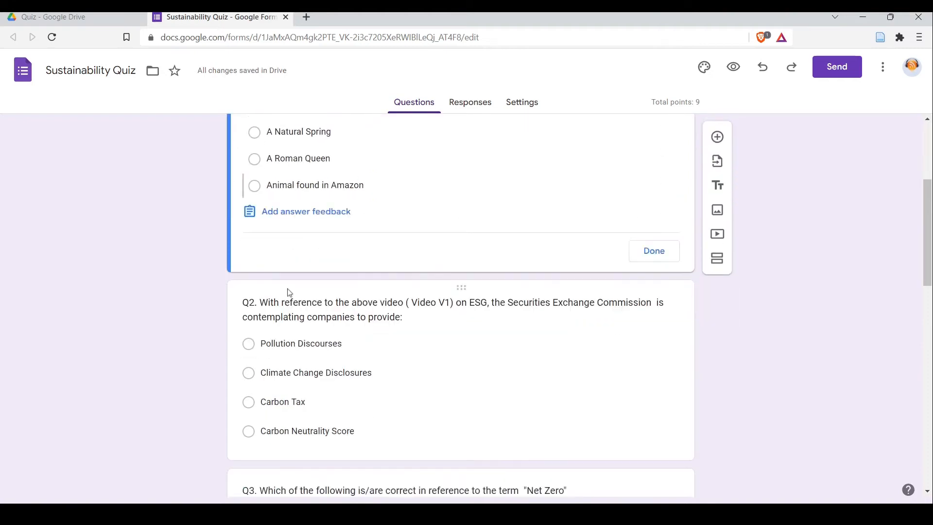
{"action": "left_click", "coordinate": [646, 280]}
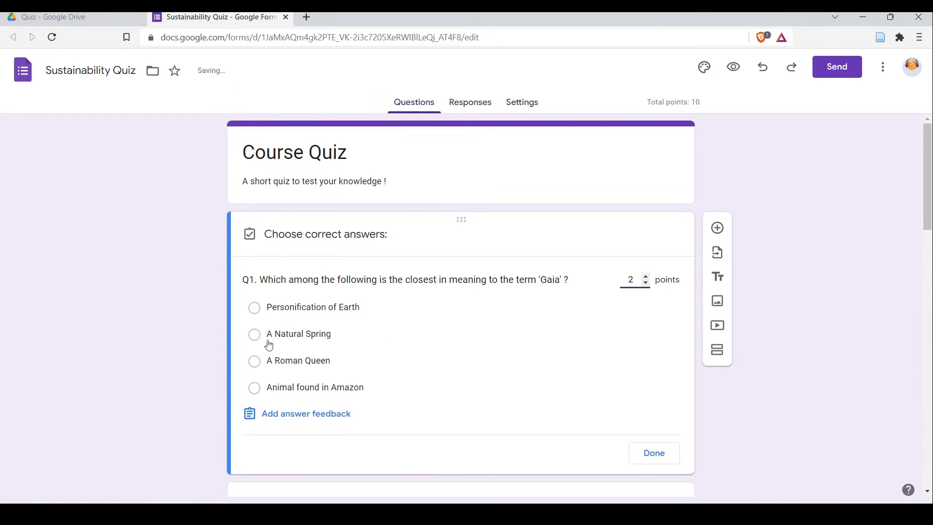
{"action": "left_click", "coordinate": [252, 315]}
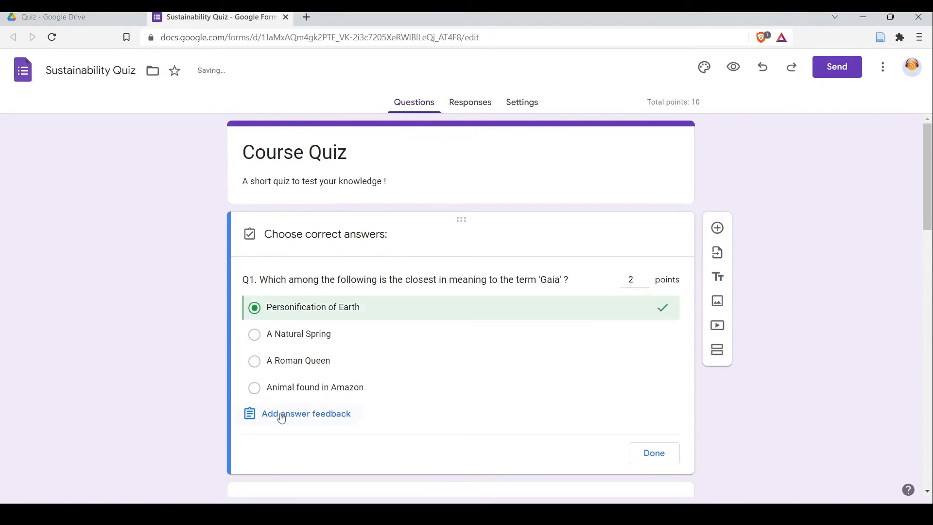
{"action": "left_click", "coordinate": [651, 457]}
Check question Q2 for its answer key option, review the "Make this a quiz" setting, and return to the questions.
{"action": "scroll", "coordinate": [502, 291], "scroll_direction": "down", "scroll_amount": 4}
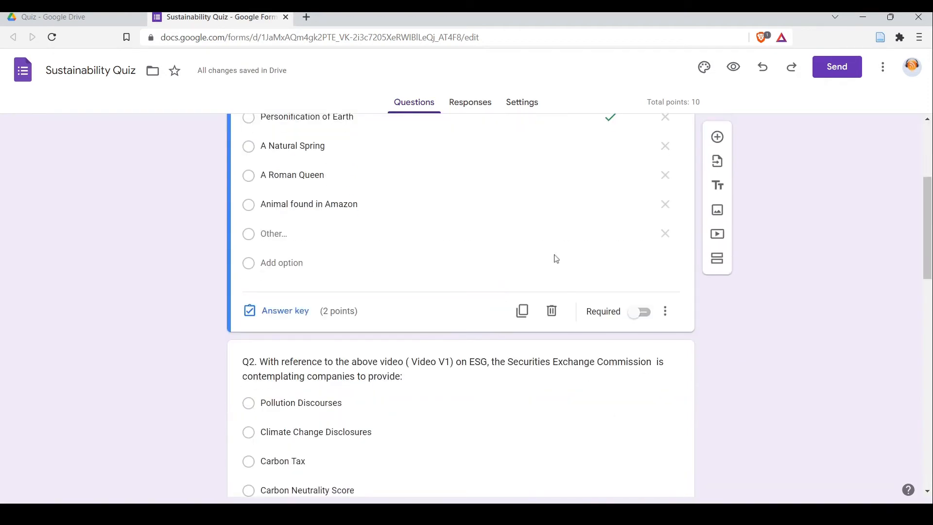
{"action": "scroll", "coordinate": [556, 259], "scroll_direction": "down", "scroll_amount": 8}
{"action": "scroll", "coordinate": [563, 249], "scroll_direction": "up", "scroll_amount": 4}
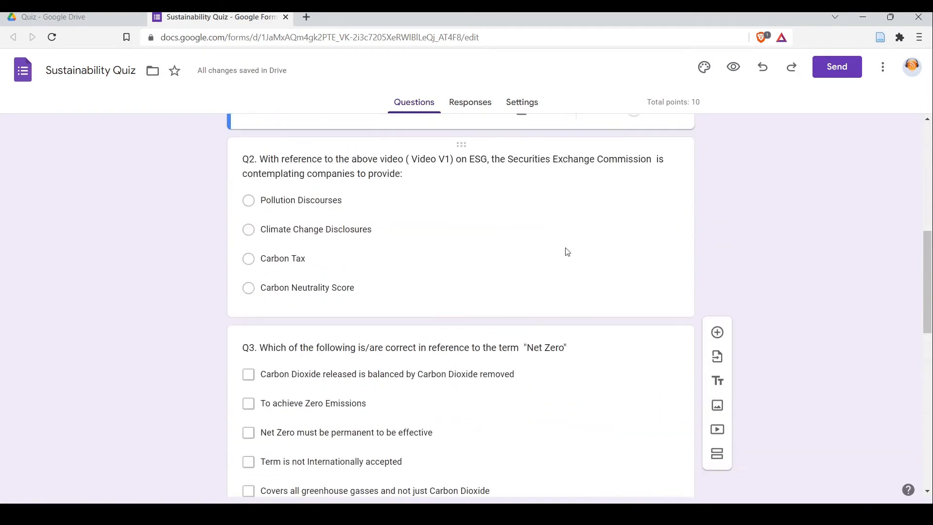
{"action": "left_click", "coordinate": [498, 265]}
{"action": "scroll", "coordinate": [436, 280], "scroll_direction": "up", "scroll_amount": 2}
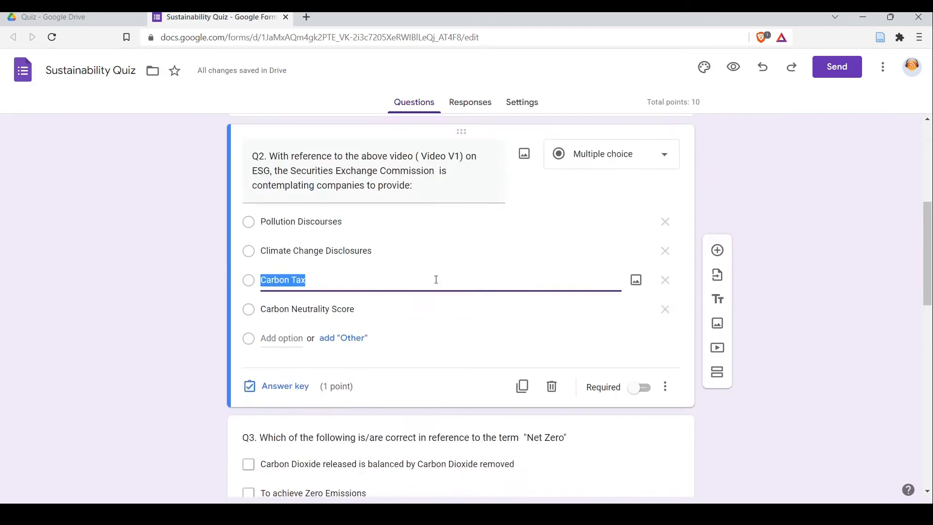
{"action": "scroll", "coordinate": [436, 279], "scroll_direction": "up", "scroll_amount": 5}
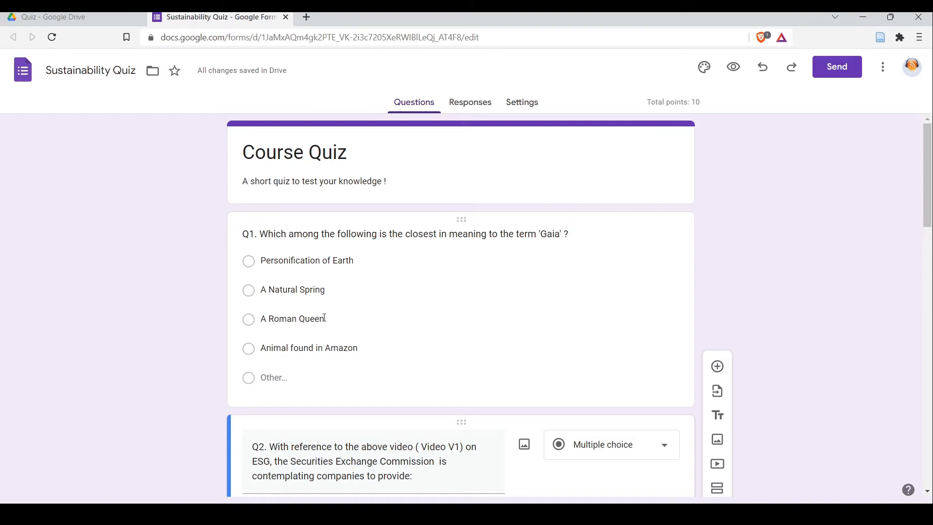
{"action": "left_click", "coordinate": [521, 103]}
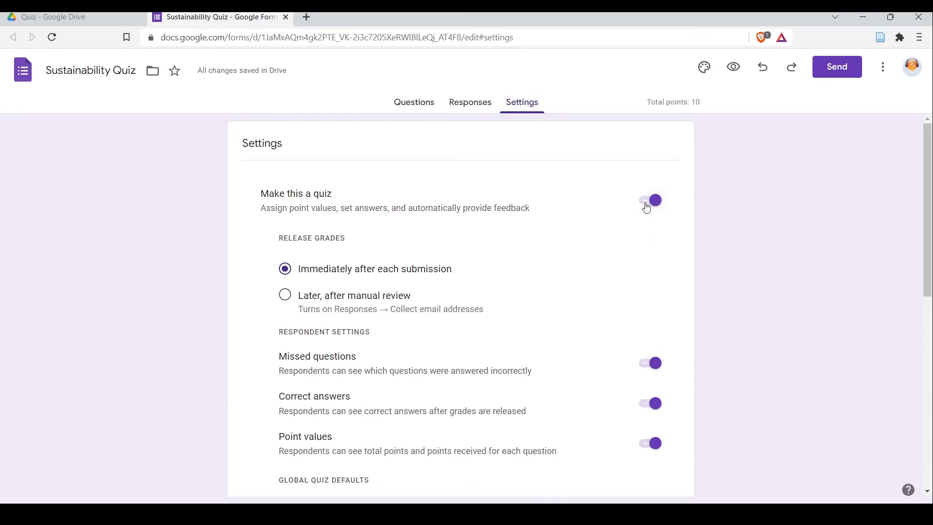
{"action": "left_click", "coordinate": [414, 102]}
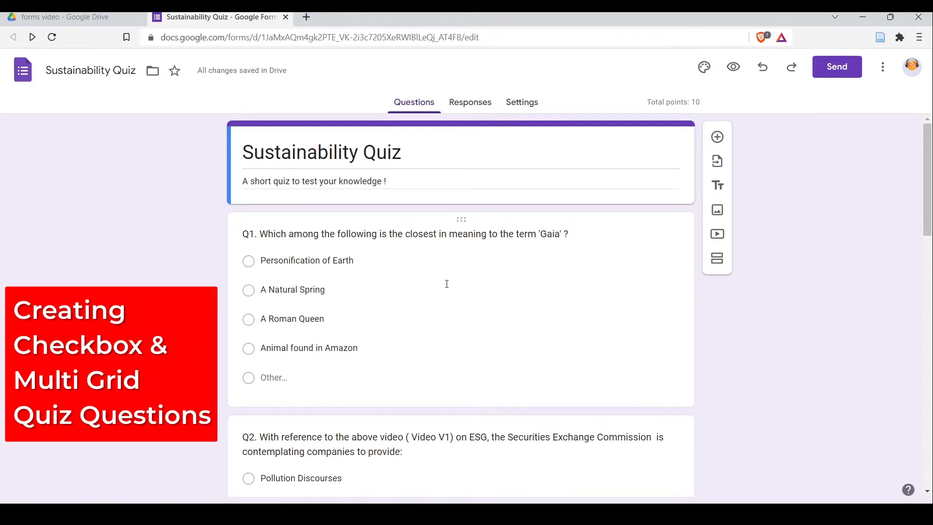
Set the Q3 "Net Zero" answer key to 6 points, marking the carbon dioxide balance, permanent Net Zero and all greenhouse gasses options correct.
{"action": "scroll", "coordinate": [447, 285], "scroll_direction": "down", "scroll_amount": 8}
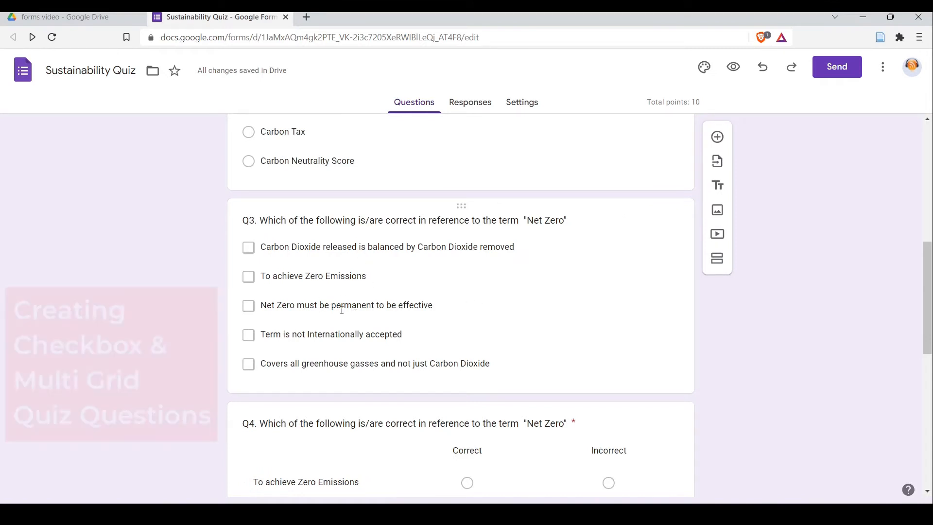
{"action": "scroll", "coordinate": [362, 313], "scroll_direction": "up", "scroll_amount": 4}
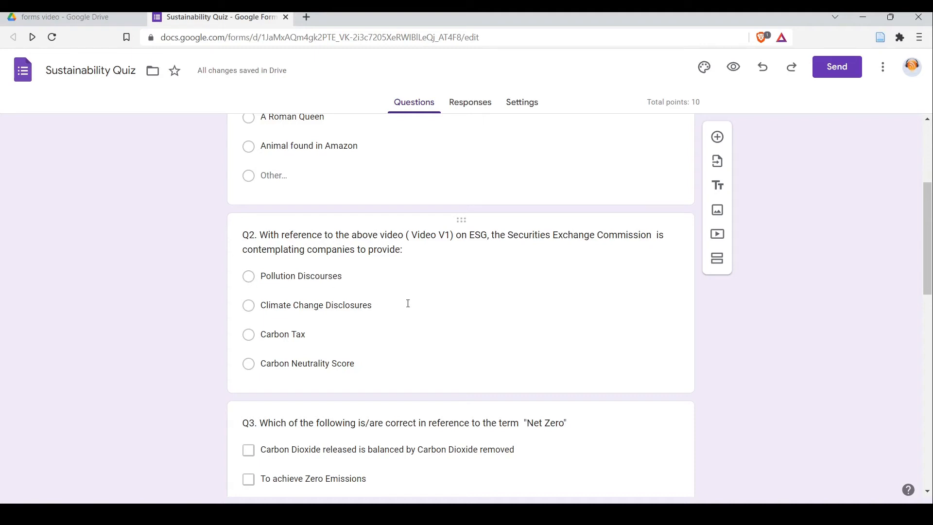
{"action": "scroll", "coordinate": [408, 303], "scroll_direction": "down", "scroll_amount": 4}
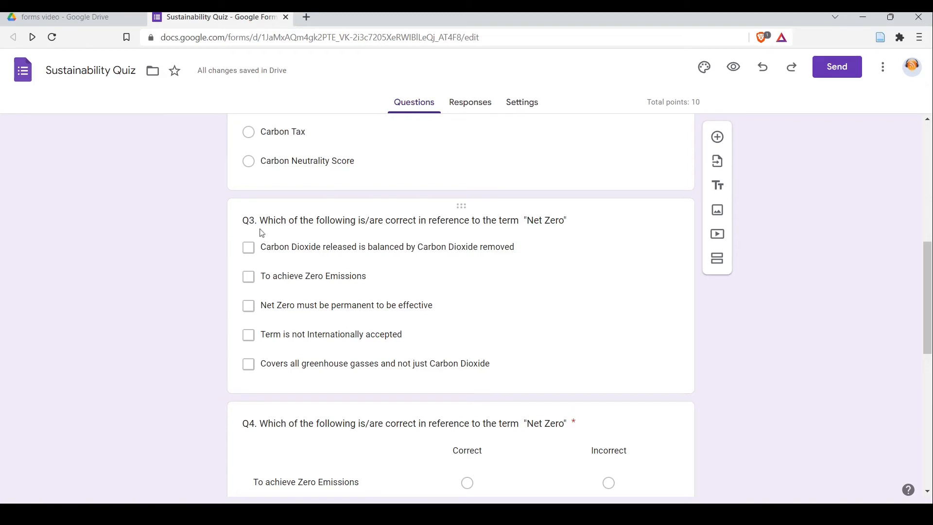
{"action": "left_click", "coordinate": [532, 334]}
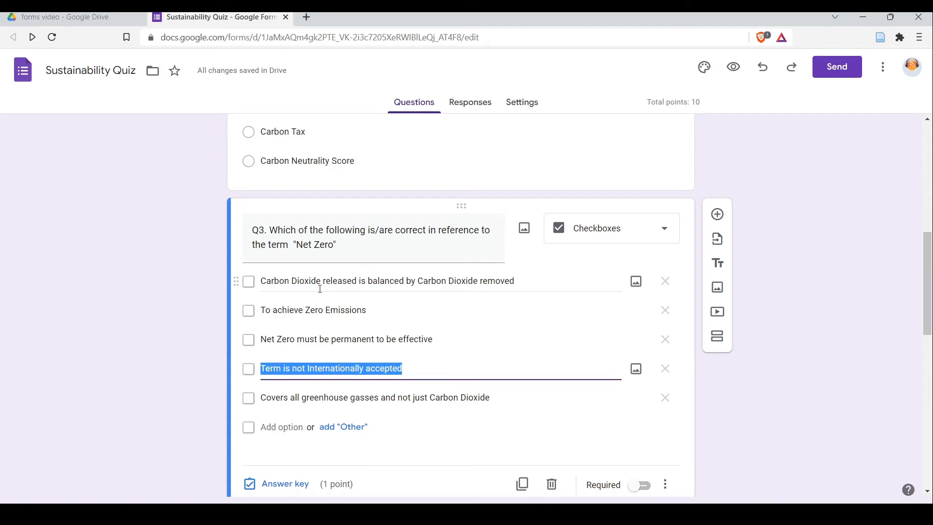
{"action": "left_click", "coordinate": [281, 488]}
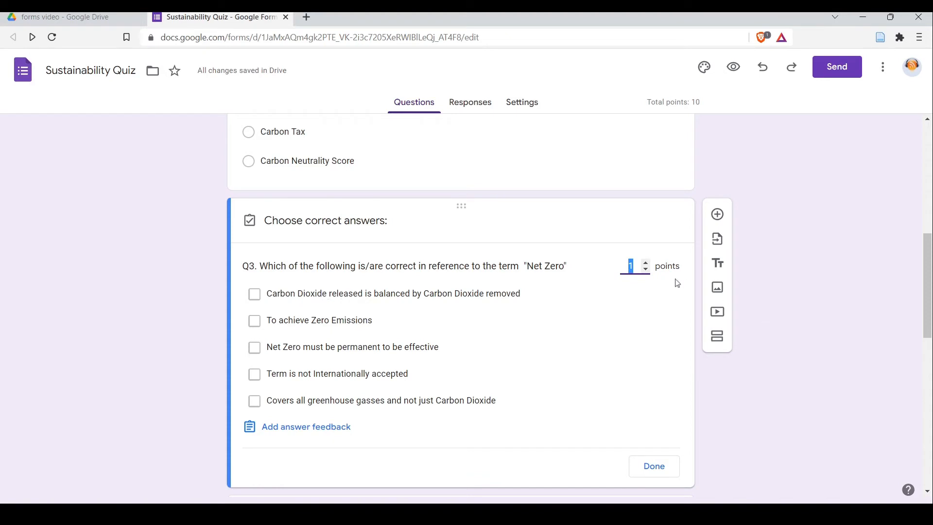
{"action": "left_click", "coordinate": [647, 263]}
{"action": "left_click", "coordinate": [647, 264]}
{"action": "left_click", "coordinate": [255, 296]}
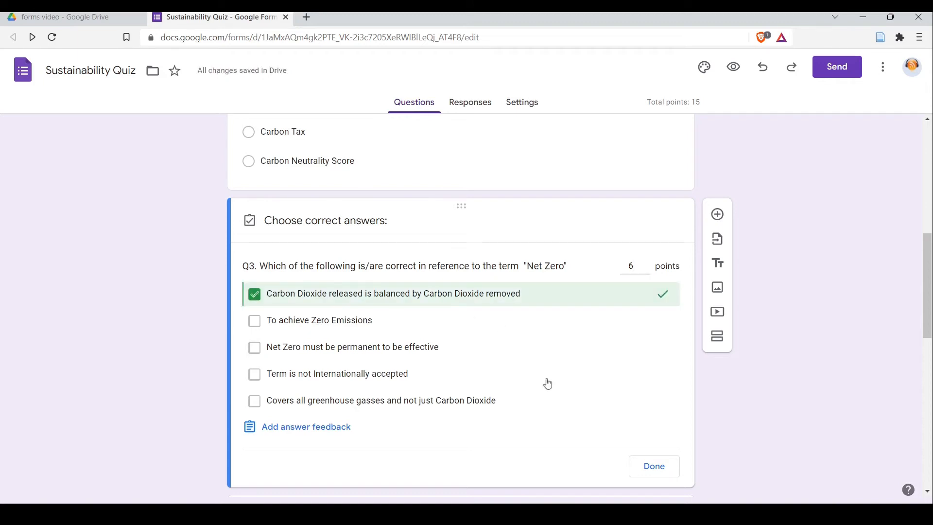
{"action": "left_click", "coordinate": [257, 352]}
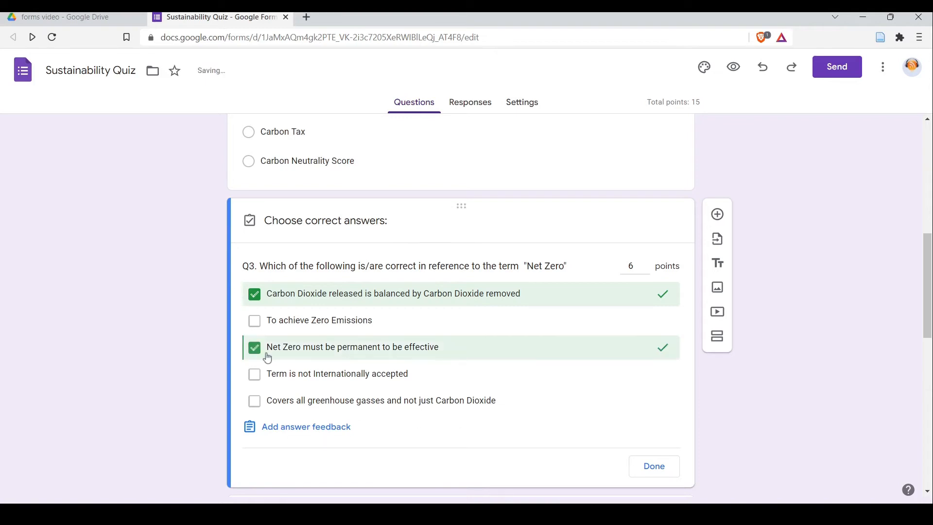
{"action": "left_click", "coordinate": [254, 402]}
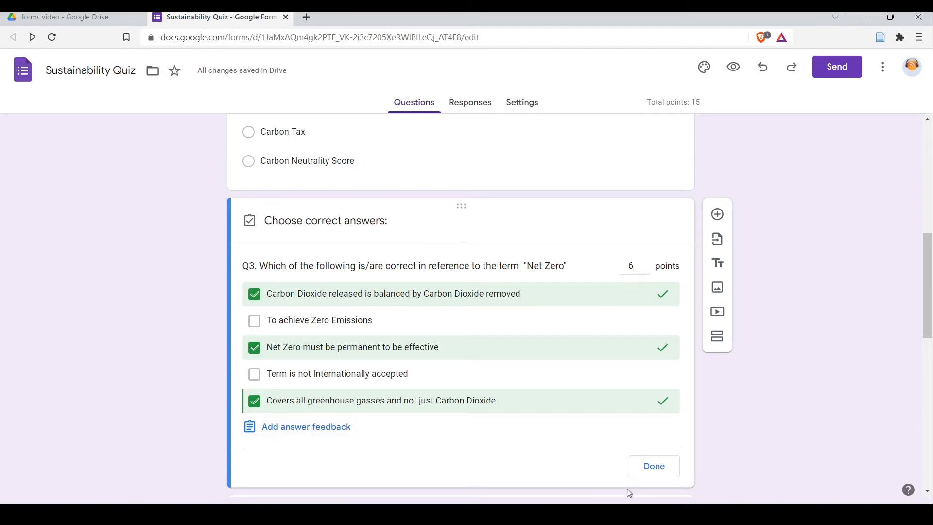
{"action": "left_click", "coordinate": [653, 467]}
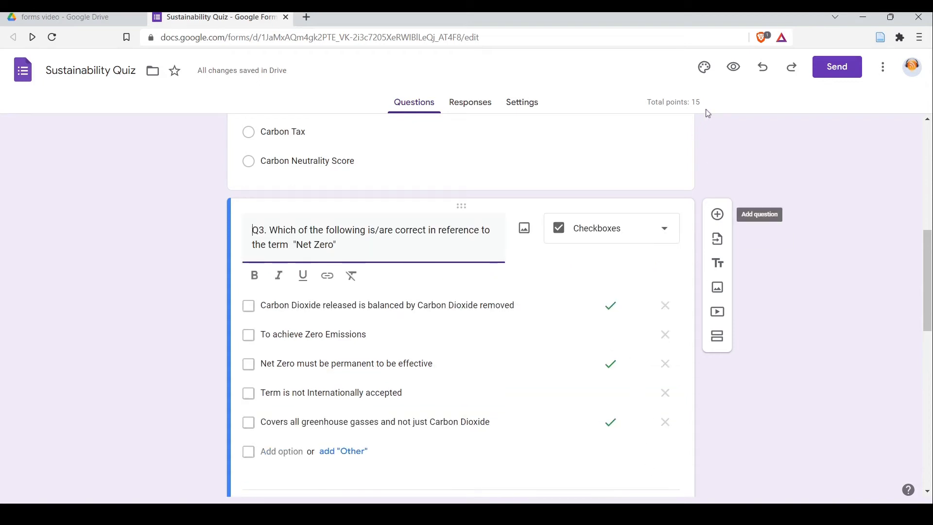
Preview the quiz, tick every Q3 option except "To achieve Zero Emissions" as a trial response, and close the preview.
{"action": "left_click", "coordinate": [734, 69]}
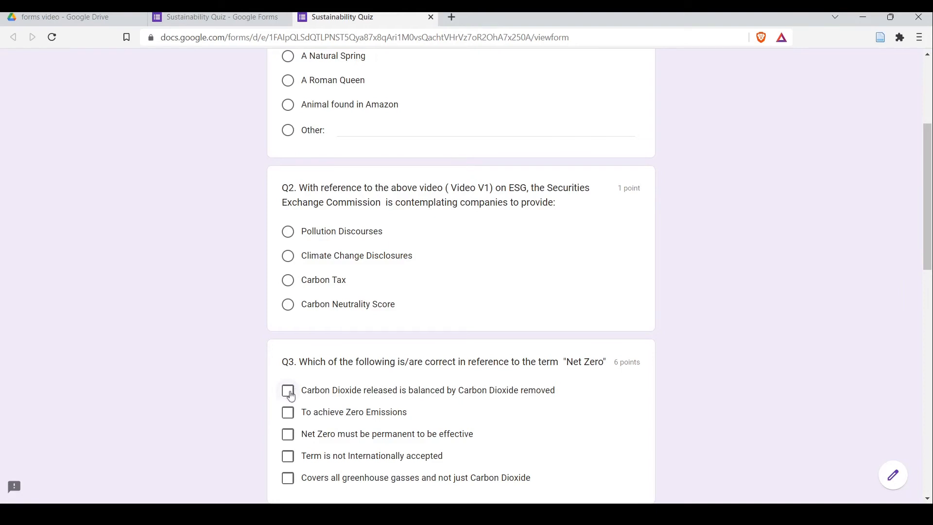
{"action": "left_click", "coordinate": [289, 395]}
{"action": "left_click", "coordinate": [289, 436]}
{"action": "left_click", "coordinate": [288, 478]}
{"action": "left_click", "coordinate": [288, 458]}
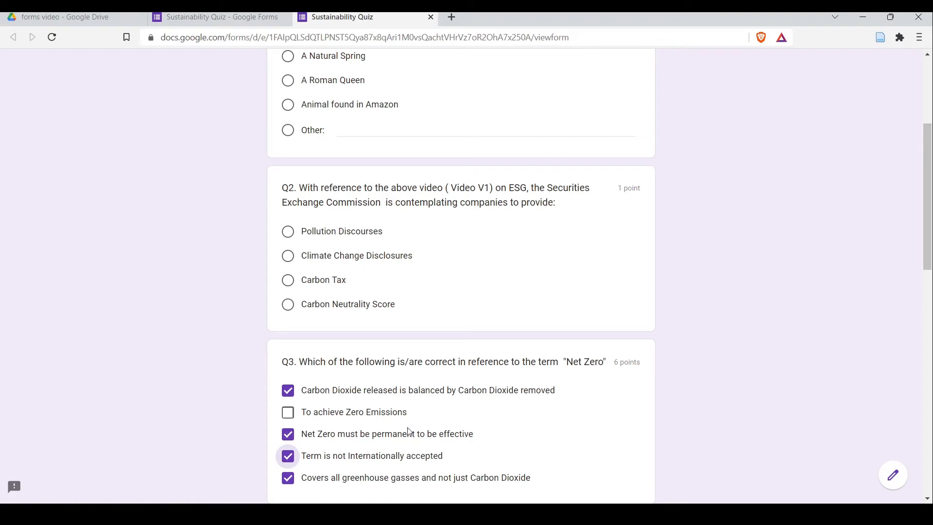
{"action": "left_click", "coordinate": [431, 17]}
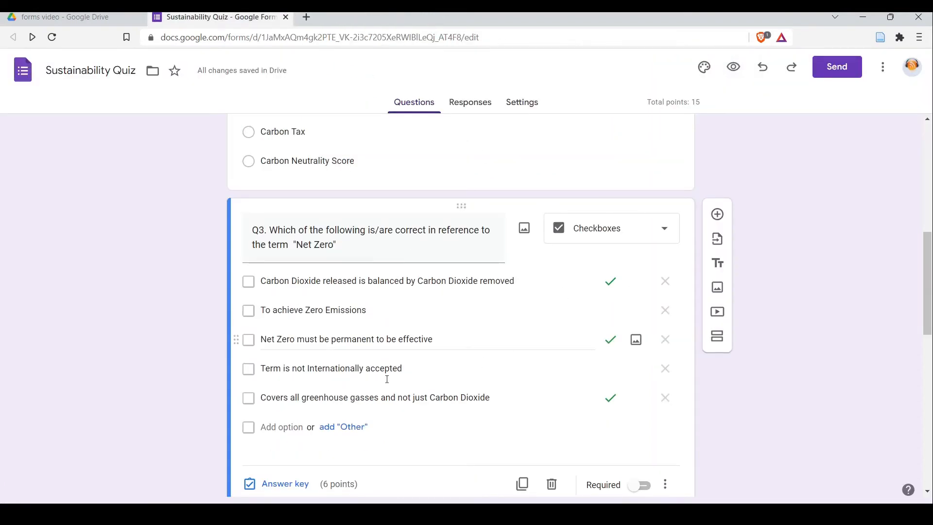
Review the Q3 answer key, and compare its checkbox options with the rows and columns of the Q4 multiple choice grid.
{"action": "left_click", "coordinate": [285, 484]}
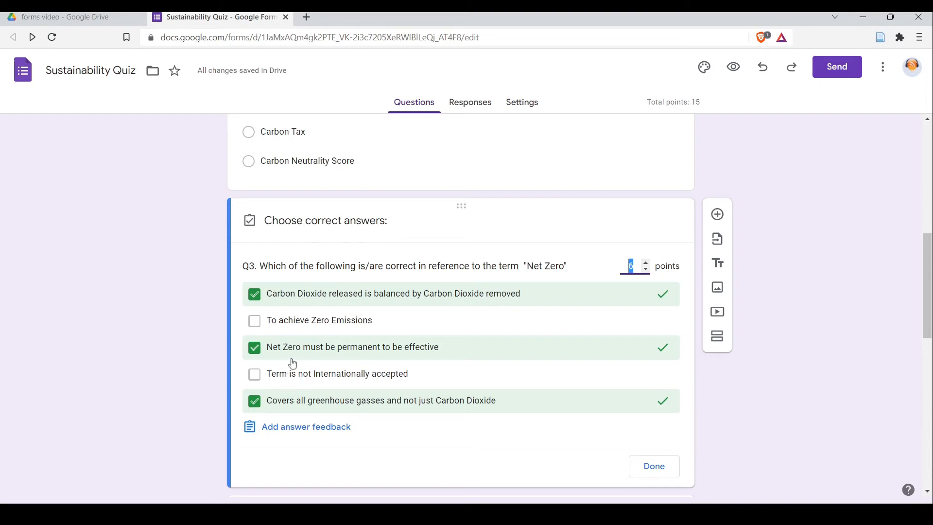
{"action": "left_click", "coordinate": [633, 473]}
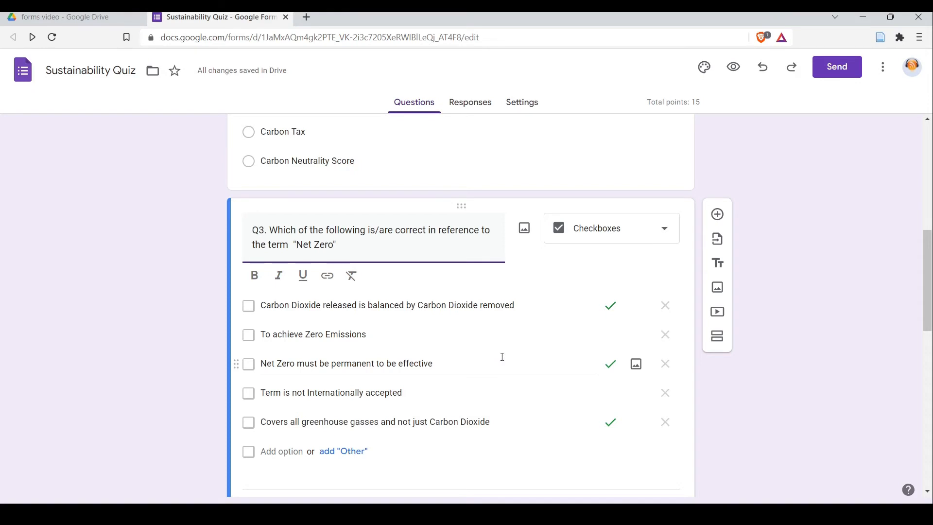
{"action": "scroll", "coordinate": [503, 357], "scroll_direction": "down", "scroll_amount": 4}
{"action": "scroll", "coordinate": [502, 356], "scroll_direction": "down", "scroll_amount": 4}
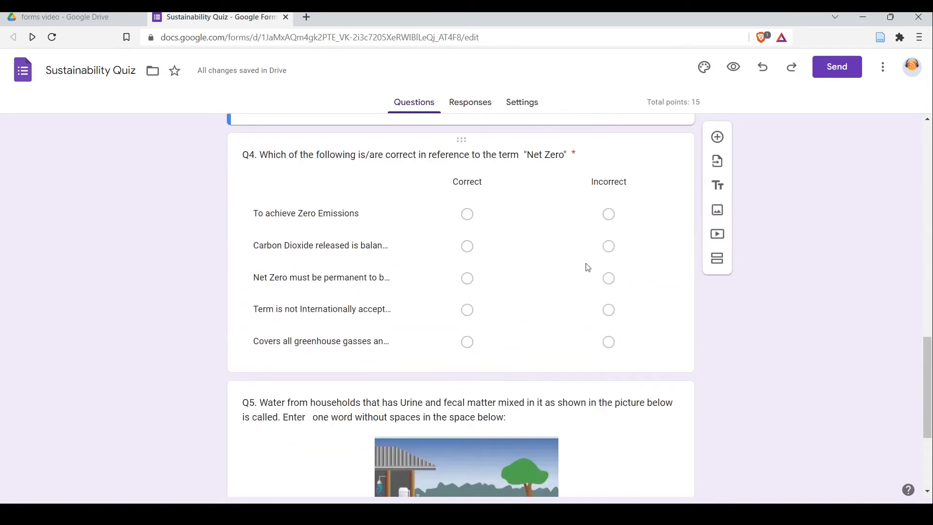
{"action": "left_click", "coordinate": [424, 346]}
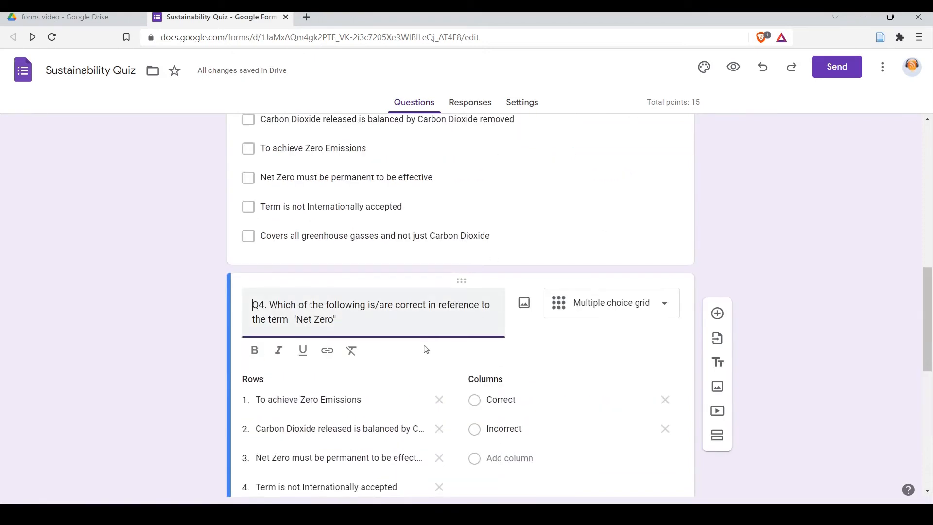
{"action": "scroll", "coordinate": [523, 304], "scroll_direction": "down", "scroll_amount": 4}
{"action": "scroll", "coordinate": [528, 304], "scroll_direction": "up", "scroll_amount": 8}
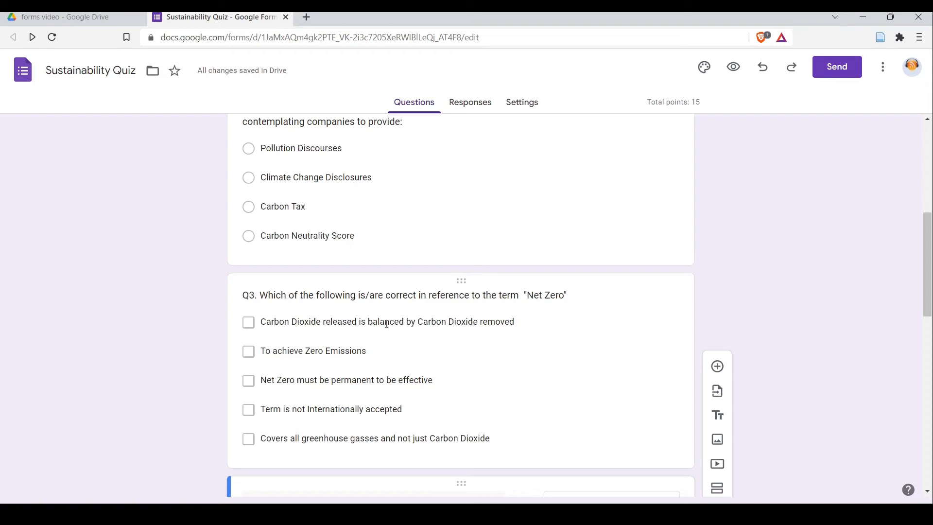
{"action": "scroll", "coordinate": [408, 328], "scroll_direction": "down", "scroll_amount": 4}
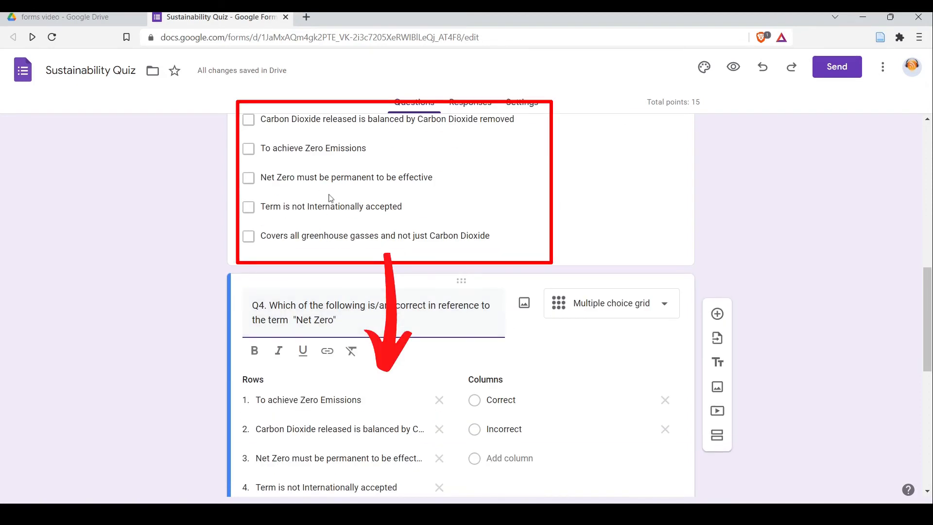
{"action": "scroll", "coordinate": [330, 196], "scroll_direction": "down", "scroll_amount": 4}
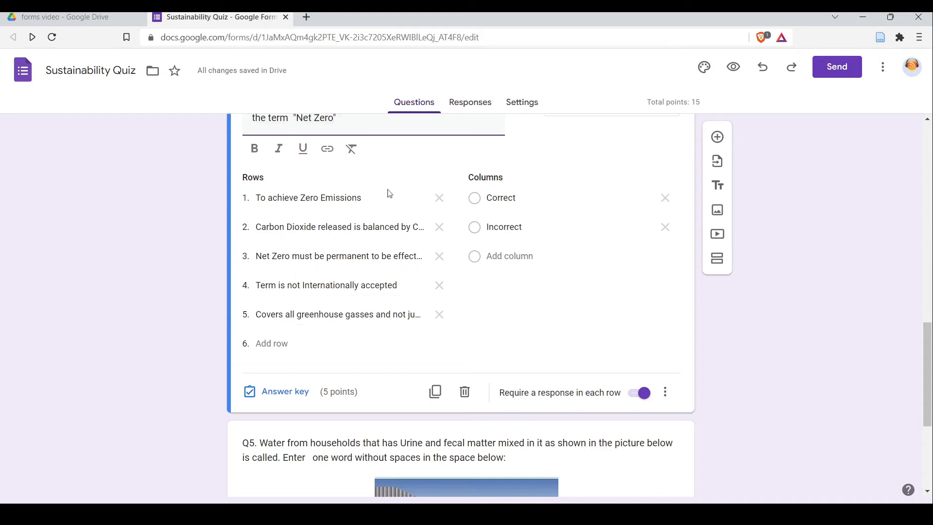
{"action": "scroll", "coordinate": [485, 262], "scroll_direction": "up", "scroll_amount": 4}
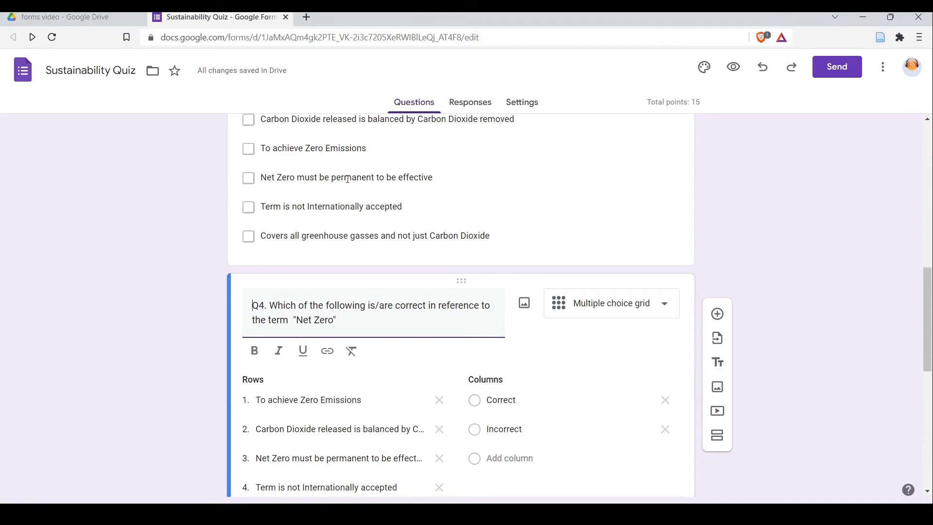
In the Q4 grid answer key, mark "To achieve Zero Emissions" Incorrect with 0 points and the carbon dioxide balance row Correct with 2 points.
{"action": "scroll", "coordinate": [348, 179], "scroll_direction": "up", "scroll_amount": 4}
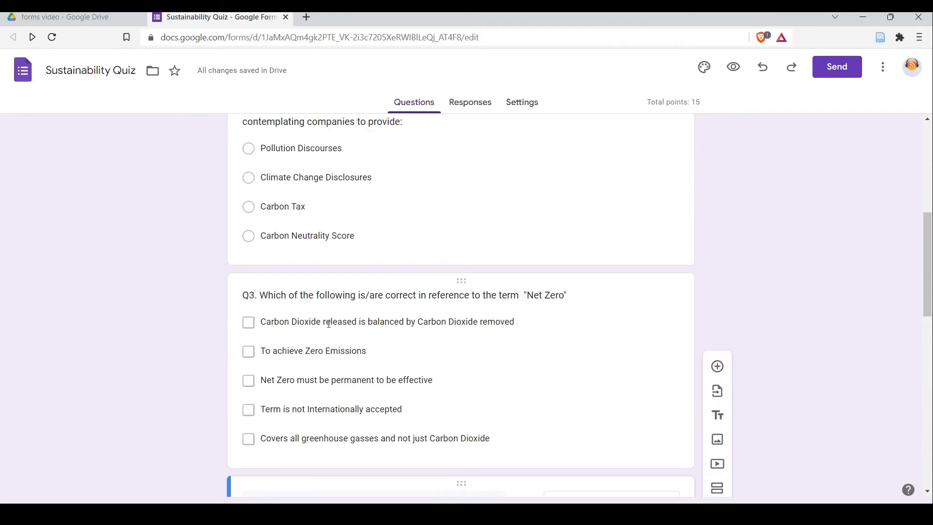
{"action": "scroll", "coordinate": [329, 323], "scroll_direction": "down", "scroll_amount": 8}
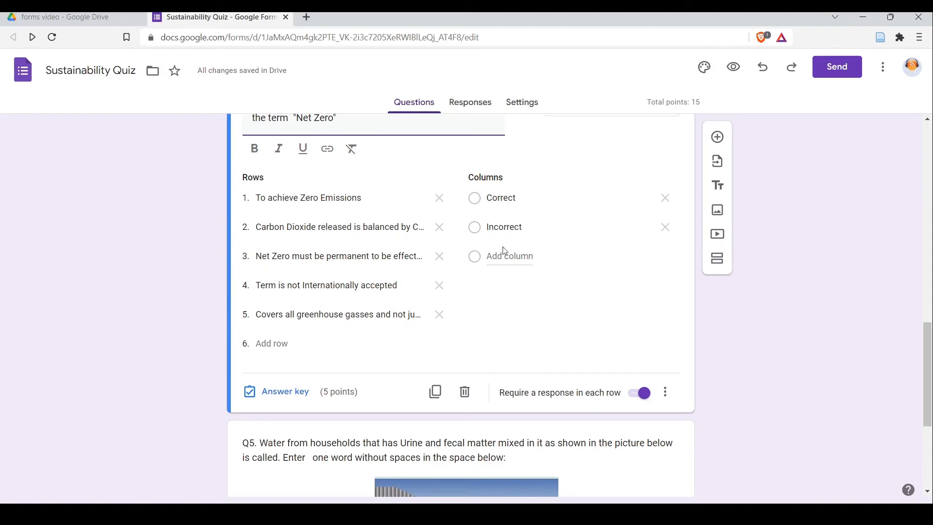
{"action": "left_click", "coordinate": [287, 397]}
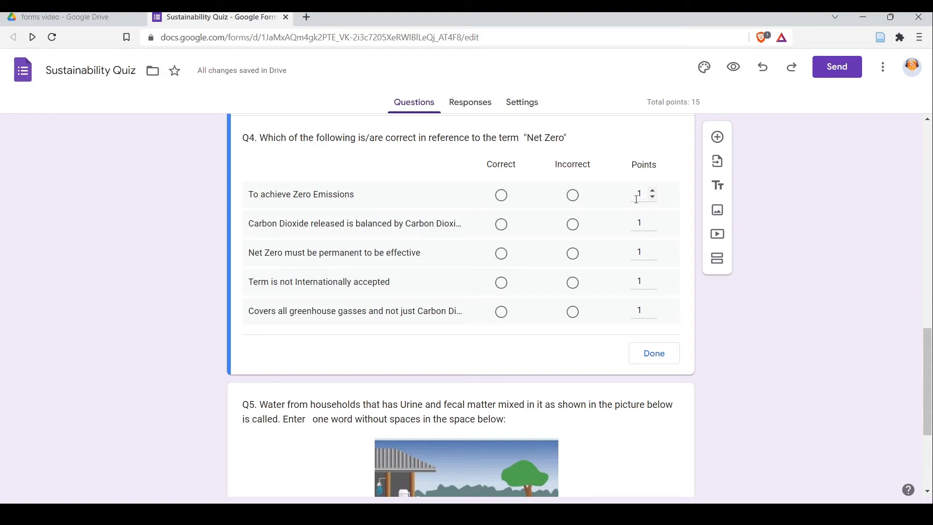
{"action": "left_click", "coordinate": [573, 200]}
{"action": "left_click", "coordinate": [653, 198]}
{"action": "left_click", "coordinate": [502, 229]}
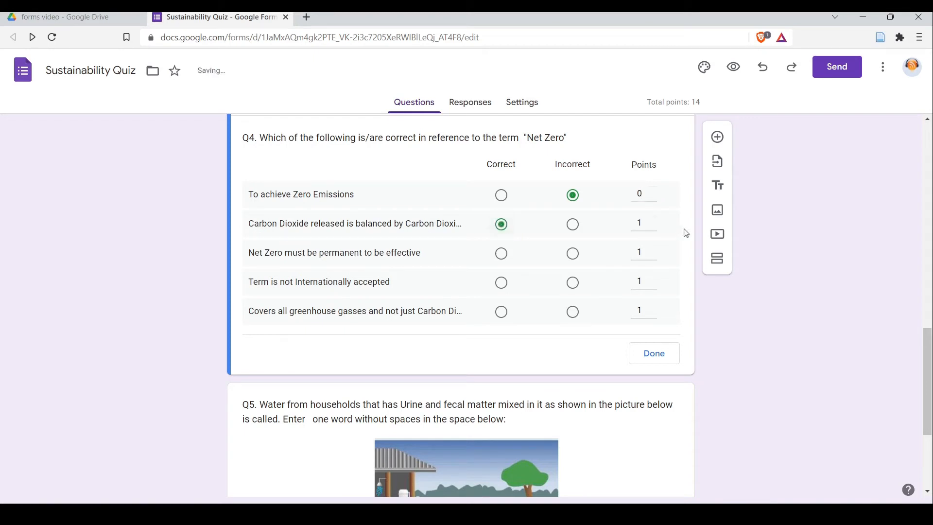
{"action": "left_click", "coordinate": [653, 220]}
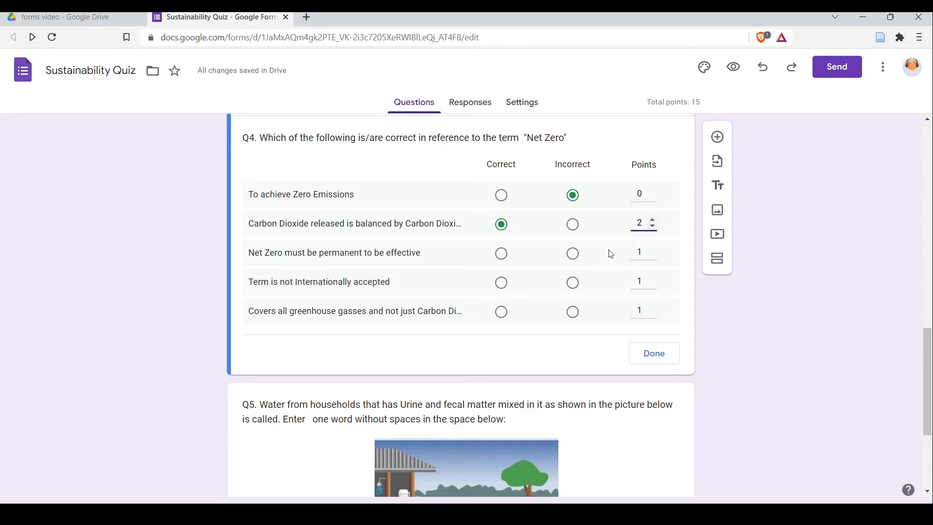
Complete the Q4 answer key: permanent Net Zero and all greenhouse gasses Correct with 2 points each, "Term is not Internationally accepted" Incorrect with 0.
{"action": "left_click", "coordinate": [501, 253]}
{"action": "left_click", "coordinate": [653, 249]}
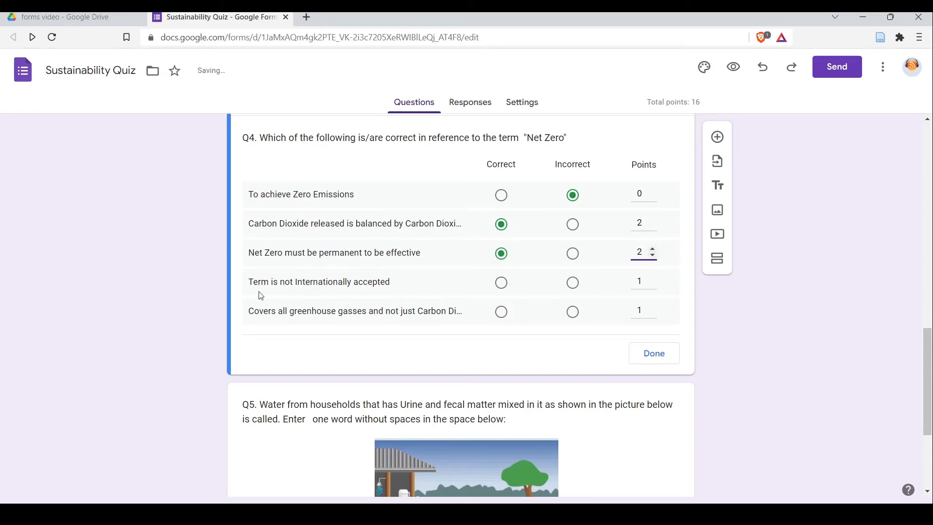
{"action": "left_click", "coordinate": [572, 283]}
{"action": "left_click", "coordinate": [653, 286]}
{"action": "left_click", "coordinate": [502, 313]}
{"action": "left_click", "coordinate": [654, 308]}
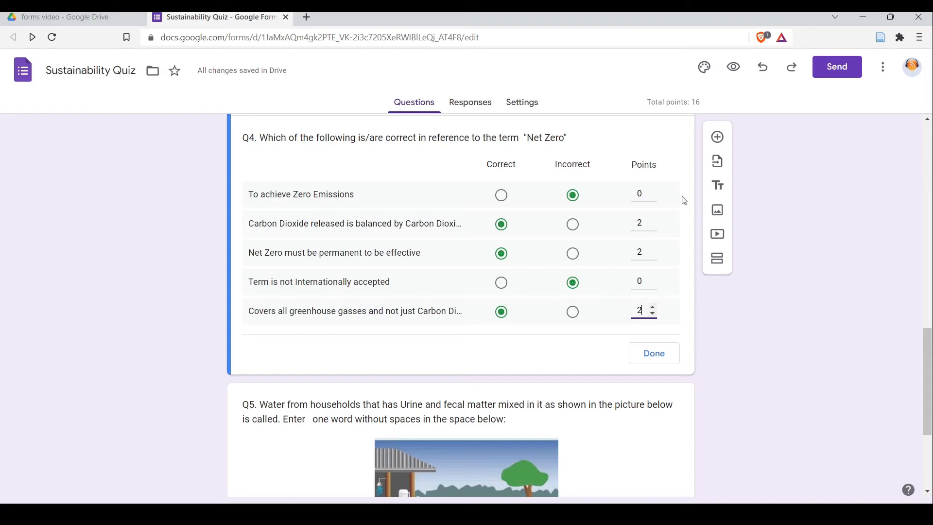
{"action": "left_click", "coordinate": [666, 360]}
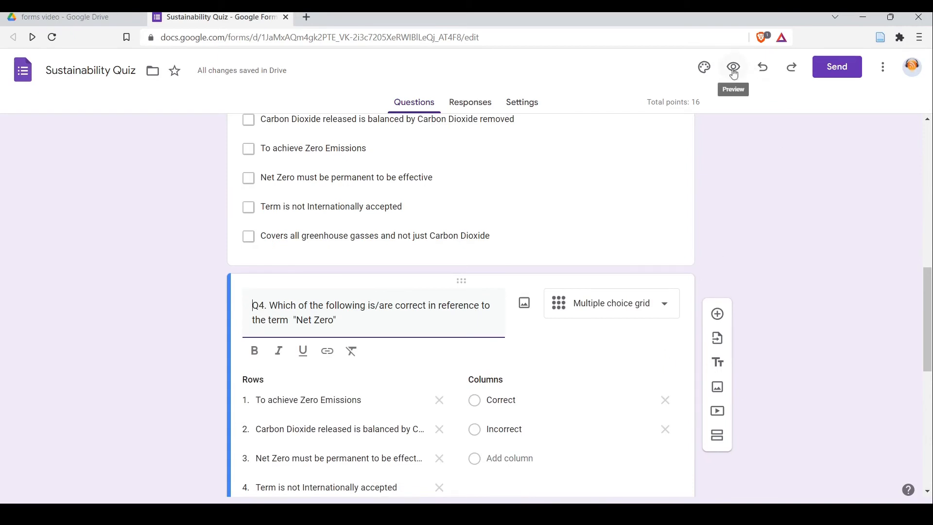
Check the Q4 grid in the quiz preview, close the preview, and review the question's "Require a response in each row" setting.
{"action": "left_click", "coordinate": [734, 73]}
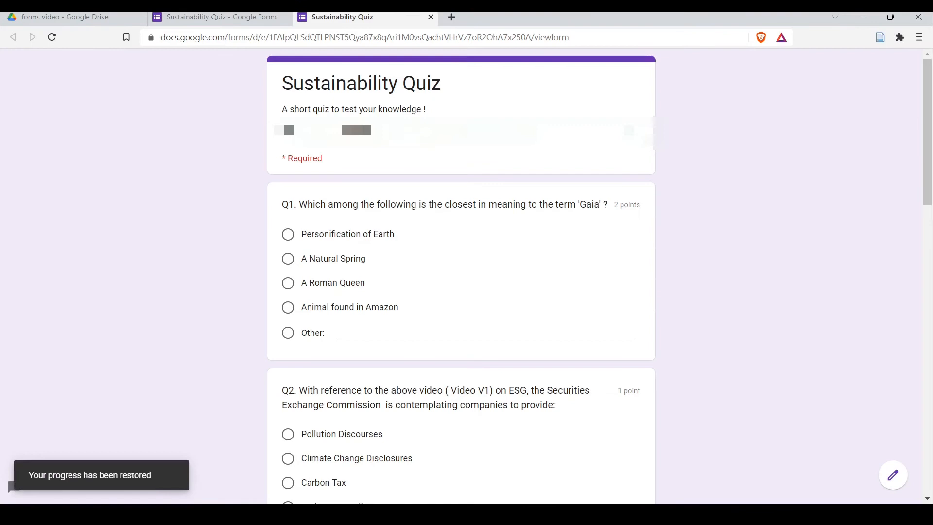
{"action": "scroll", "coordinate": [608, 186], "scroll_direction": "down", "scroll_amount": 12}
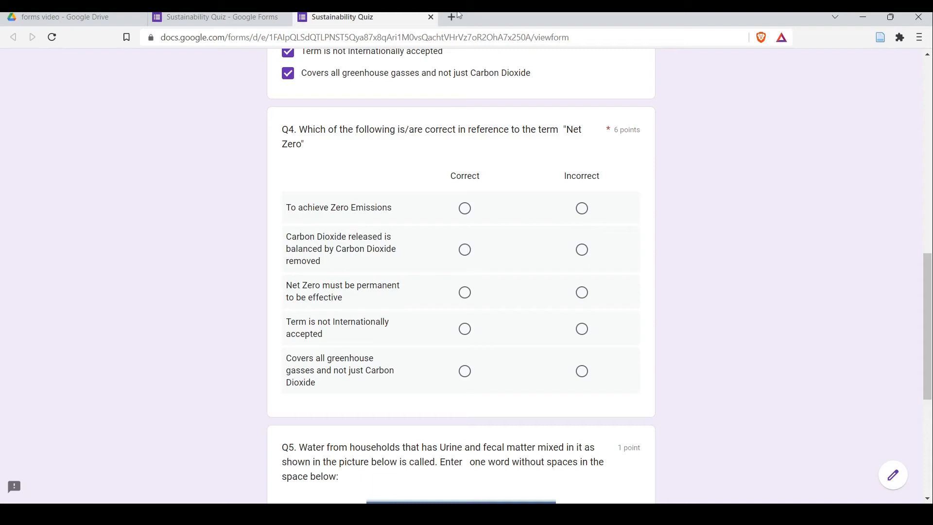
{"action": "left_click", "coordinate": [431, 17]}
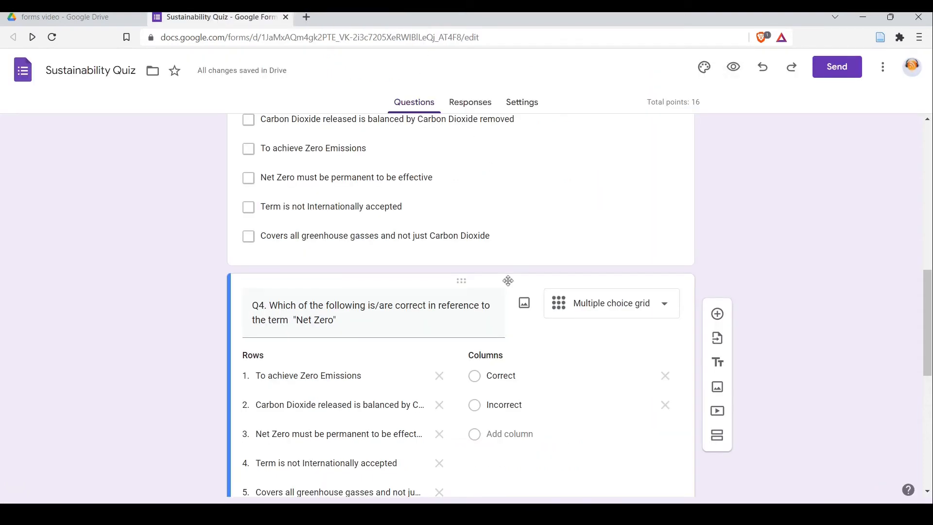
{"action": "scroll", "coordinate": [505, 279], "scroll_direction": "down", "scroll_amount": 4}
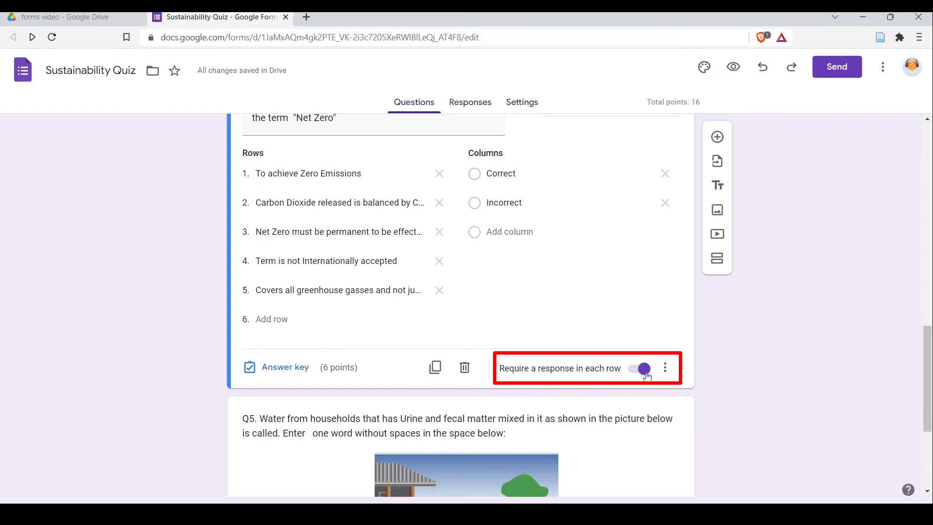
Preview the quiz and give a trial response to Q4, choosing Correct for the second and third rows and Incorrect for the others.
{"action": "left_click", "coordinate": [733, 67]}
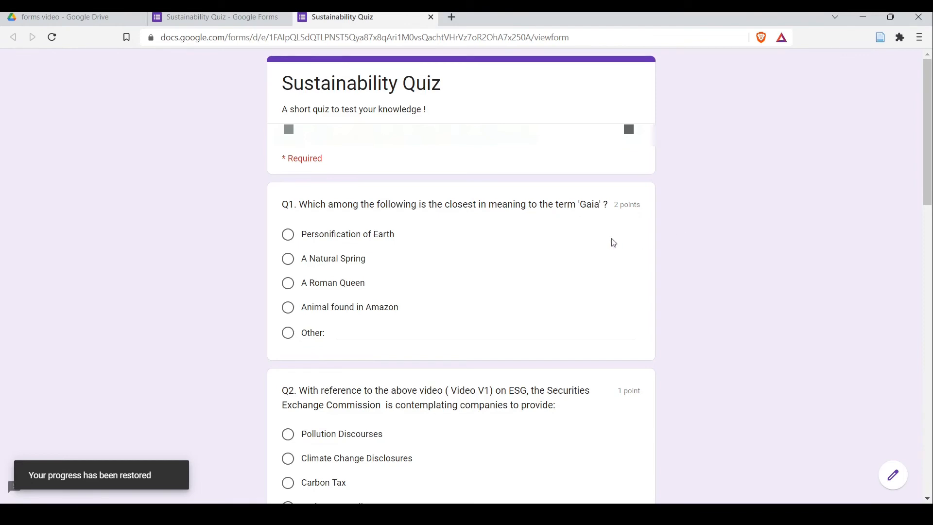
{"action": "scroll", "coordinate": [572, 251], "scroll_direction": "down", "scroll_amount": 12}
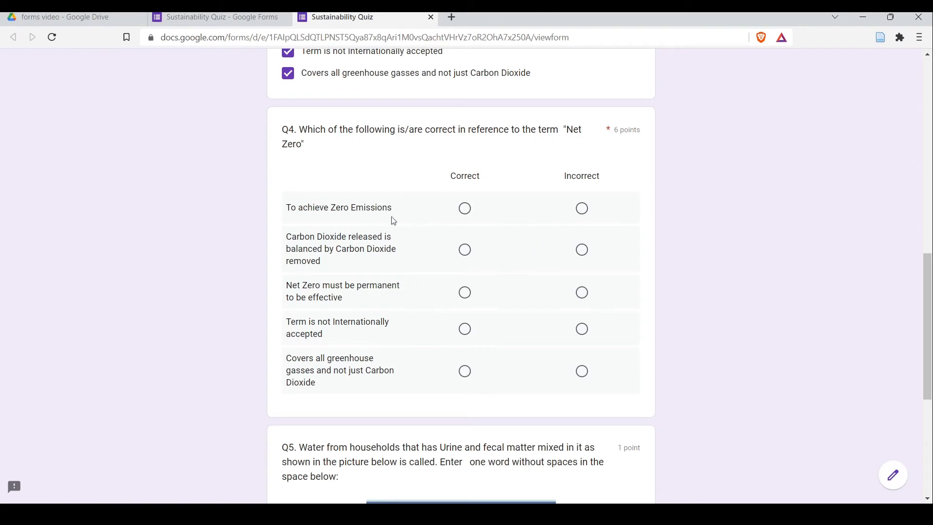
{"action": "left_click", "coordinate": [584, 210]}
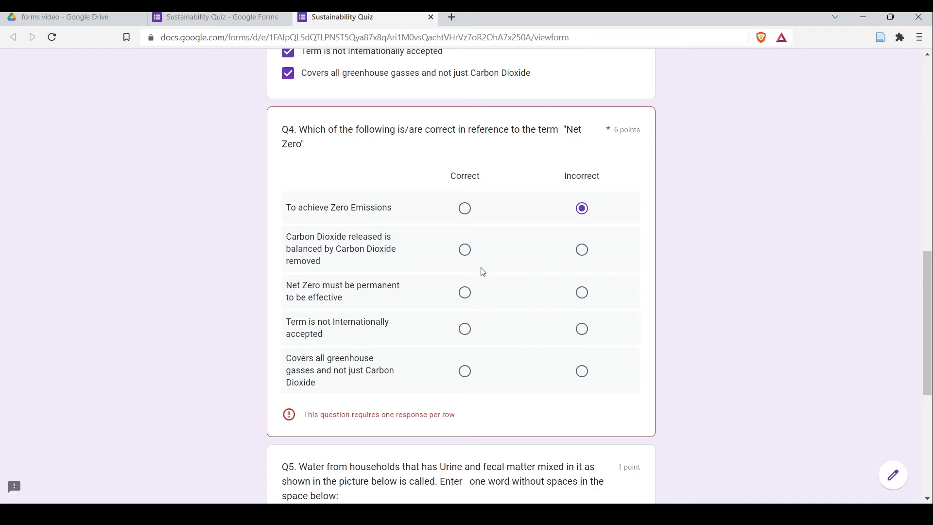
{"action": "left_click", "coordinate": [465, 250]}
{"action": "left_click", "coordinate": [465, 292]}
{"action": "left_click", "coordinate": [582, 328]}
{"action": "left_click", "coordinate": [582, 371]}
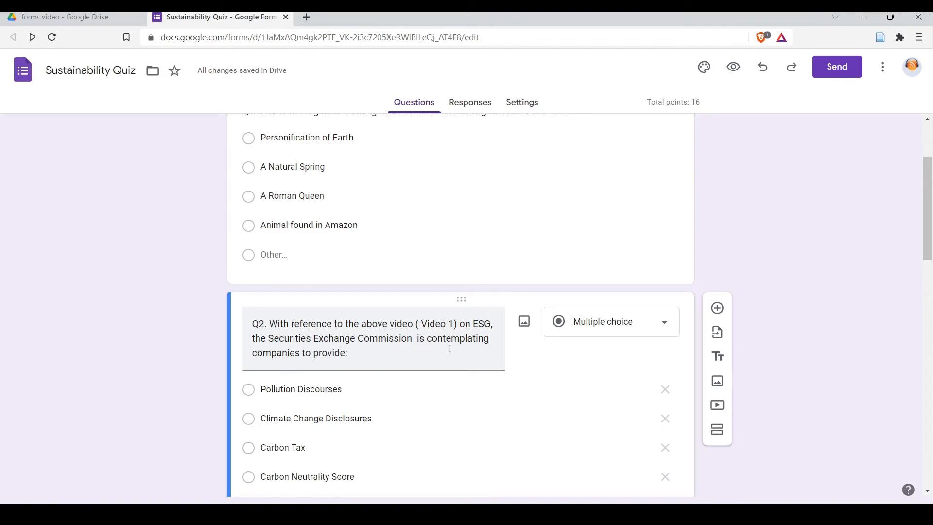
Insert the YouTube video "What is ESG?" between Q1 and Q2, searching for ESG to find it.
{"action": "scroll", "coordinate": [409, 343], "scroll_direction": "down", "scroll_amount": 4}
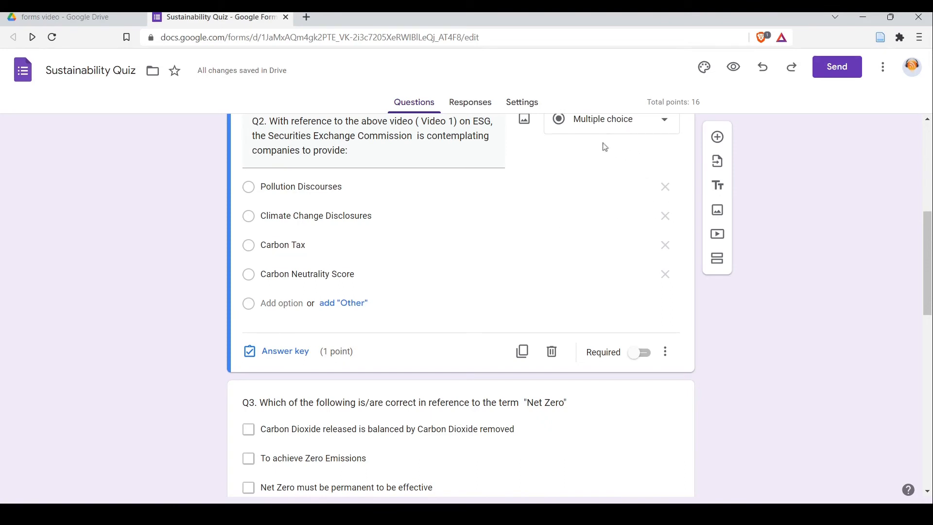
{"action": "scroll", "coordinate": [605, 146], "scroll_direction": "up", "scroll_amount": 4}
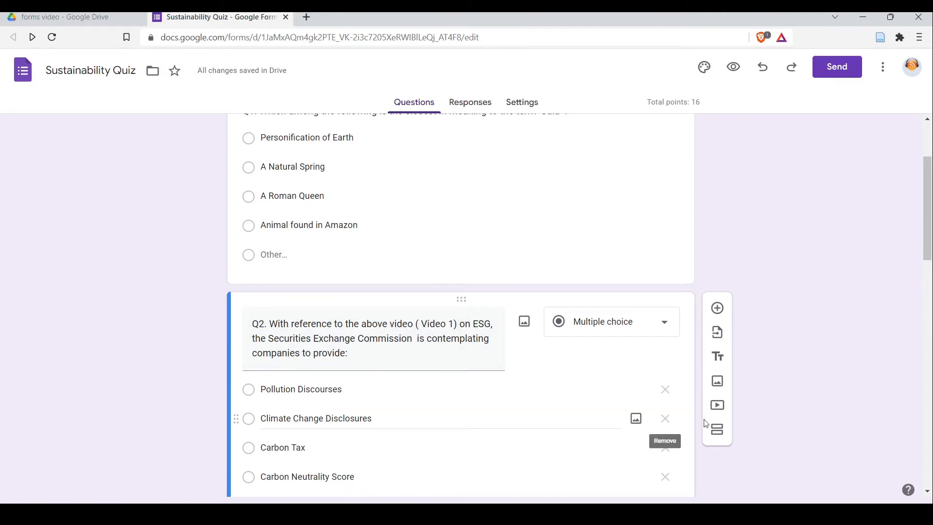
{"action": "left_click", "coordinate": [506, 223]}
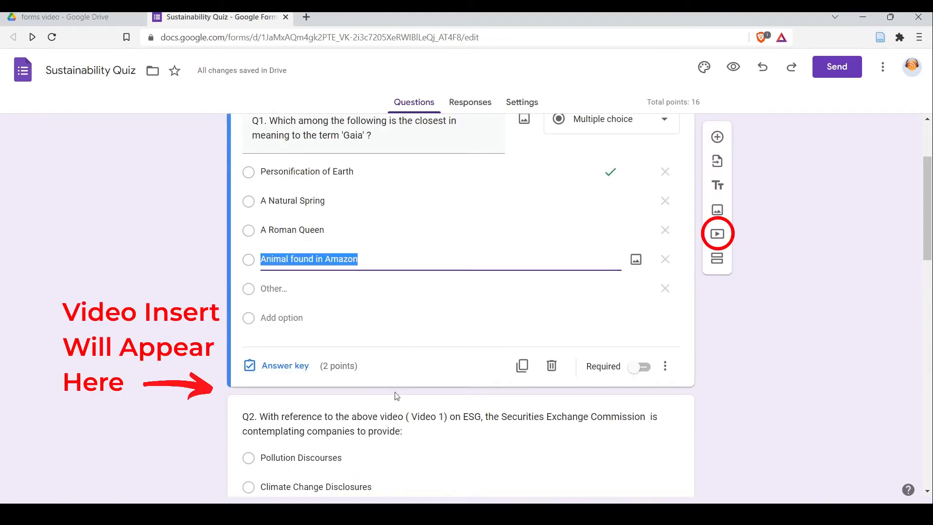
{"action": "left_click", "coordinate": [717, 237]}
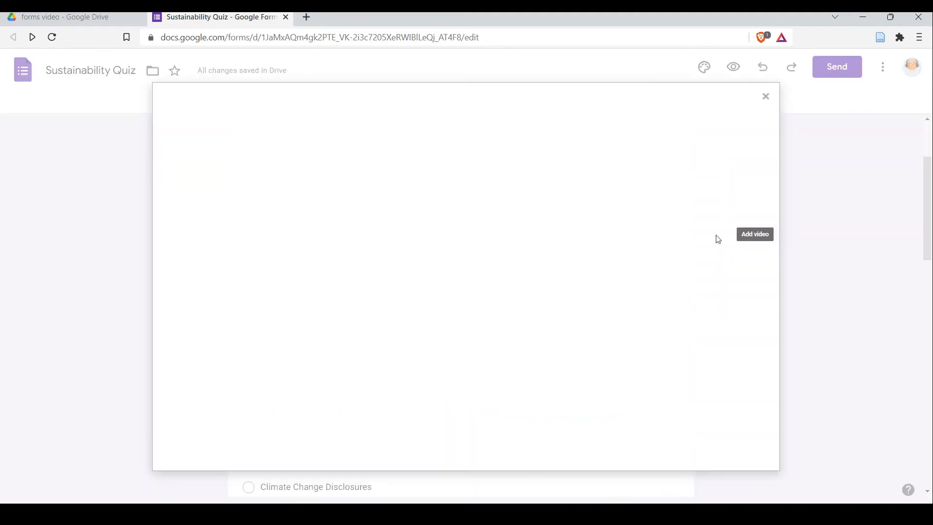
{"action": "left_click", "coordinate": [279, 169]}
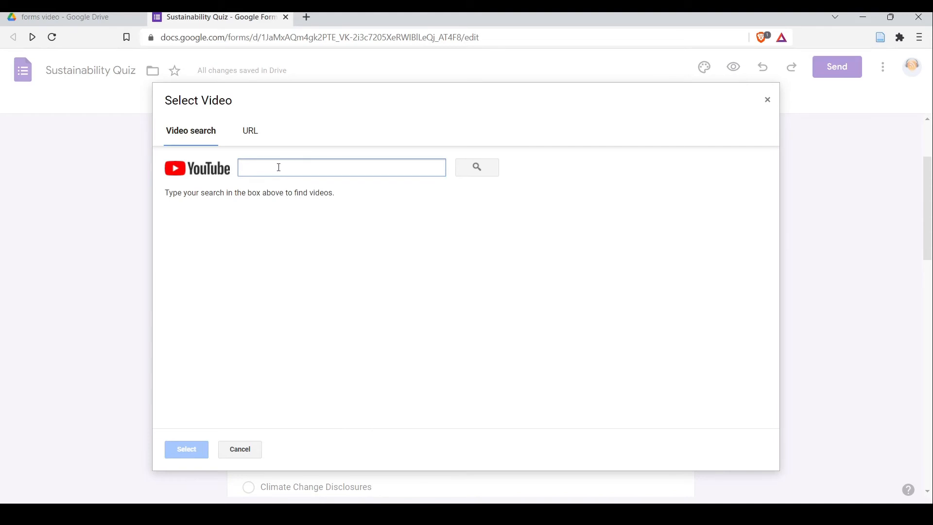
{"action": "type", "text": "ES"}
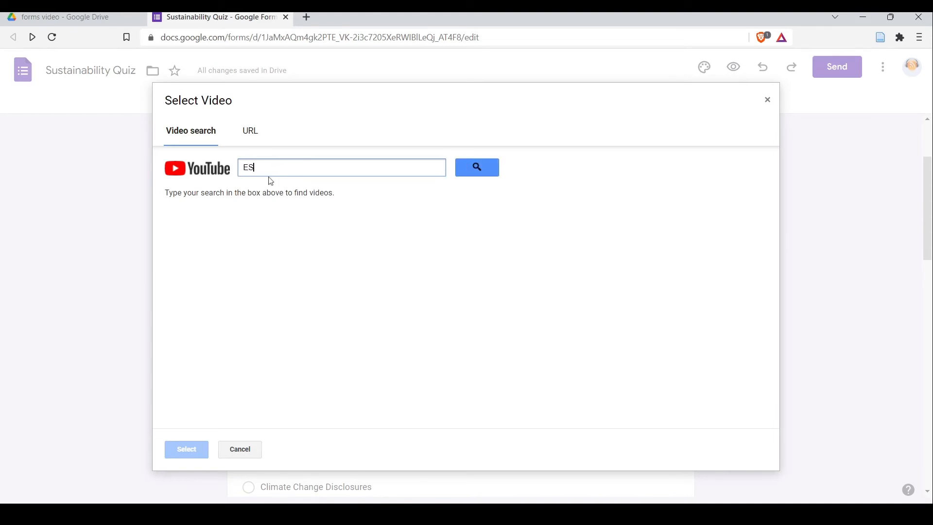
{"action": "key", "text": "Return"}
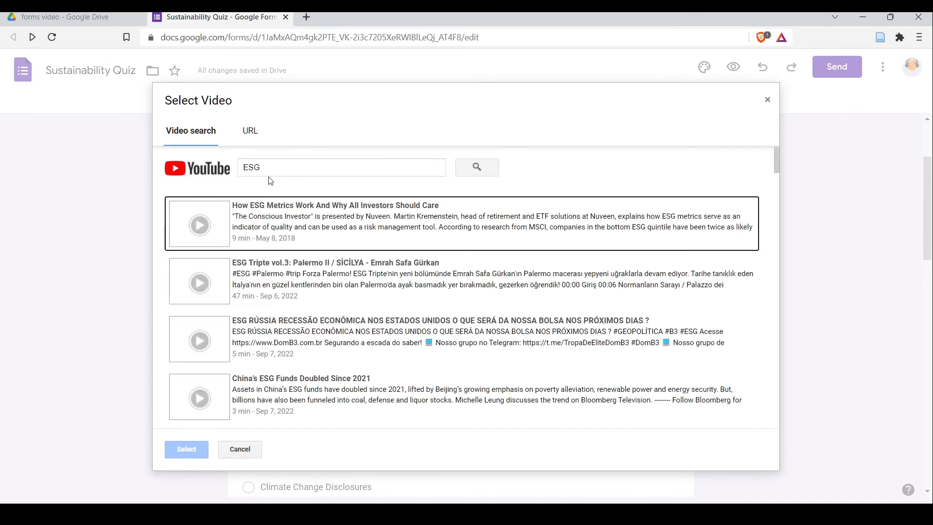
{"action": "scroll", "coordinate": [271, 309], "scroll_direction": "down", "scroll_amount": 5}
{"action": "left_click", "coordinate": [271, 309]}
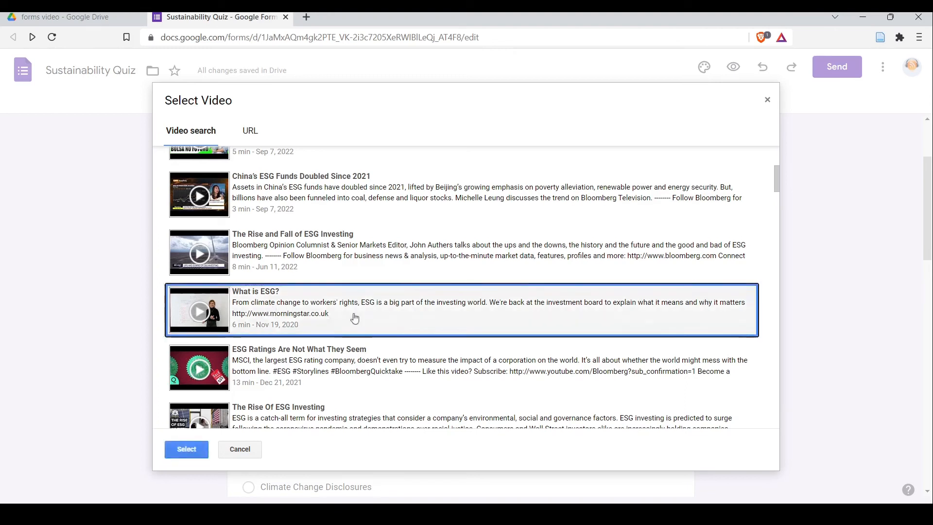
{"action": "left_click", "coordinate": [187, 449]}
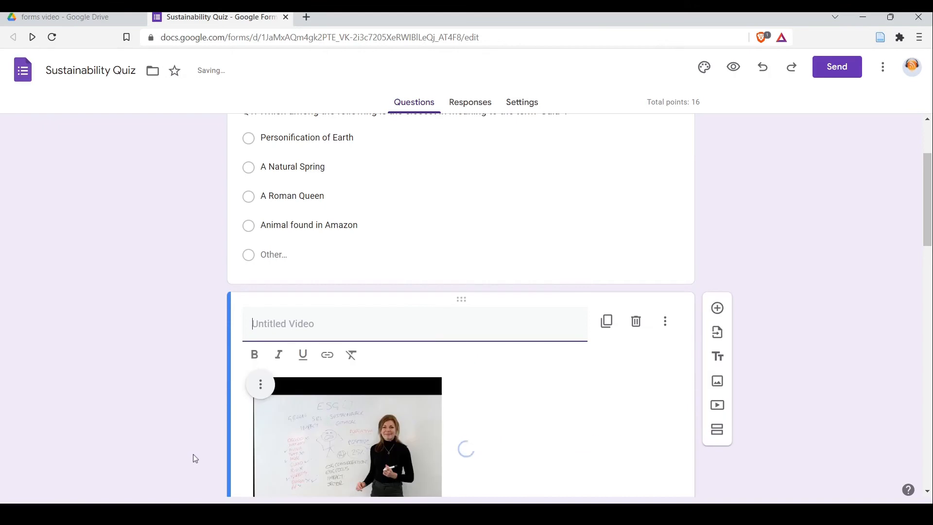
Title the inserted video "Video 1 : Watch this video and answer the following question" and check its placement above Q2.
{"action": "scroll", "coordinate": [301, 374], "scroll_direction": "down", "scroll_amount": 4}
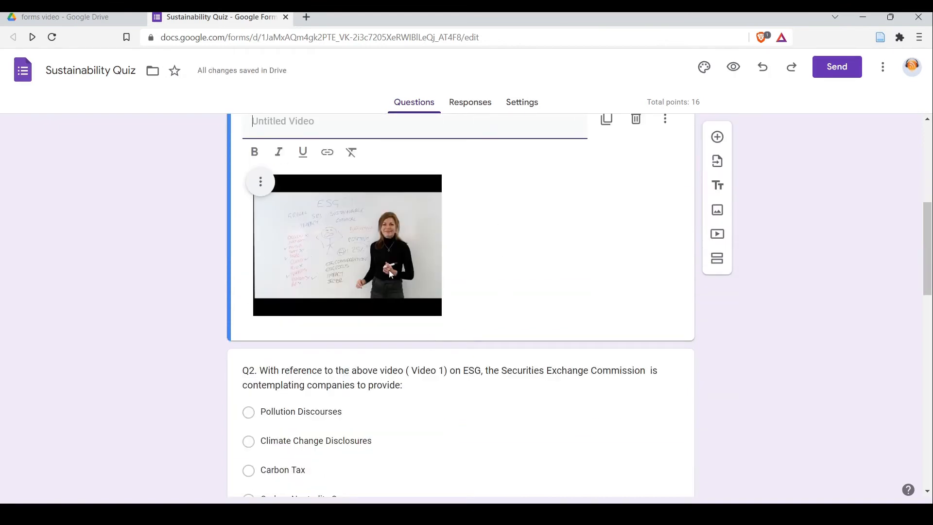
{"action": "scroll", "coordinate": [399, 266], "scroll_direction": "up", "scroll_amount": 4}
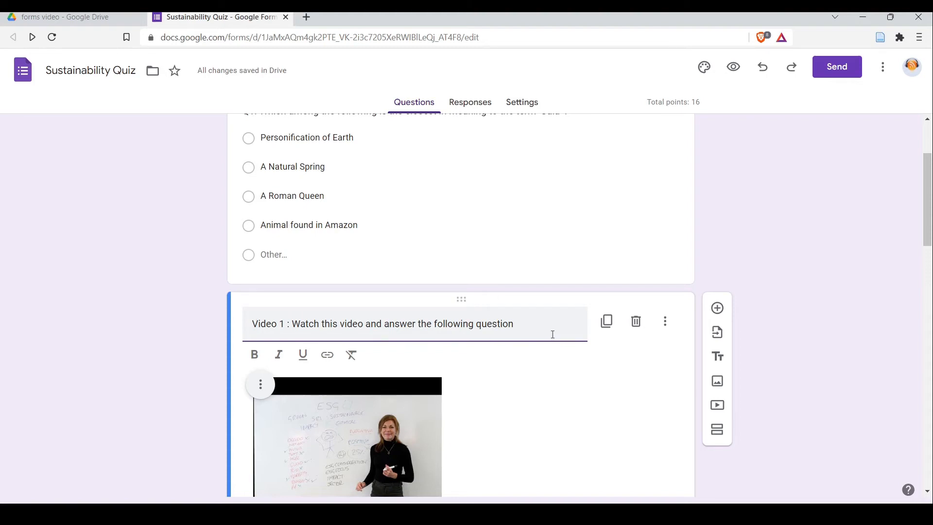
{"action": "scroll", "coordinate": [554, 335], "scroll_direction": "down", "scroll_amount": 4}
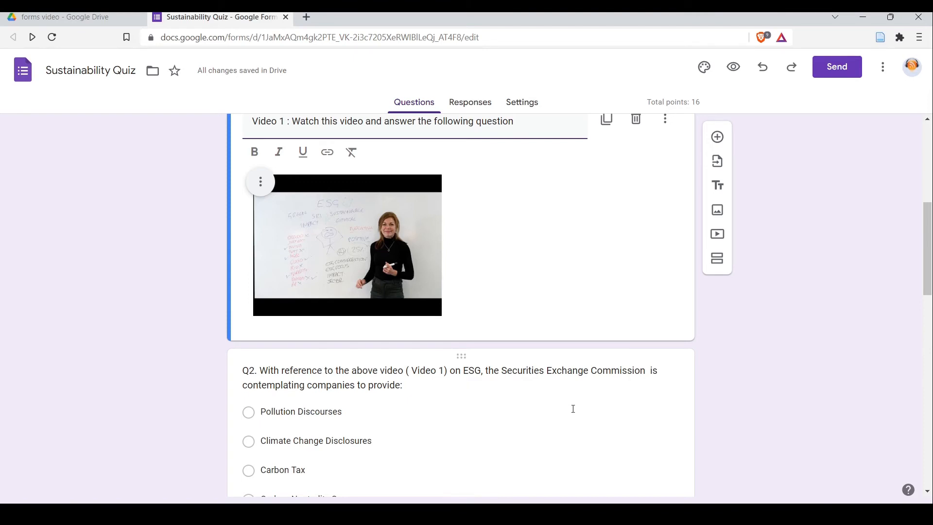
{"action": "scroll", "coordinate": [574, 409], "scroll_direction": "down", "scroll_amount": 4}
{"action": "scroll", "coordinate": [462, 260], "scroll_direction": "up", "scroll_amount": 4}
Shrink the Q5 picture slightly, and review its alignment, change, remove and caption options without applying any.
{"action": "scroll", "coordinate": [403, 435], "scroll_direction": "down", "scroll_amount": 10}
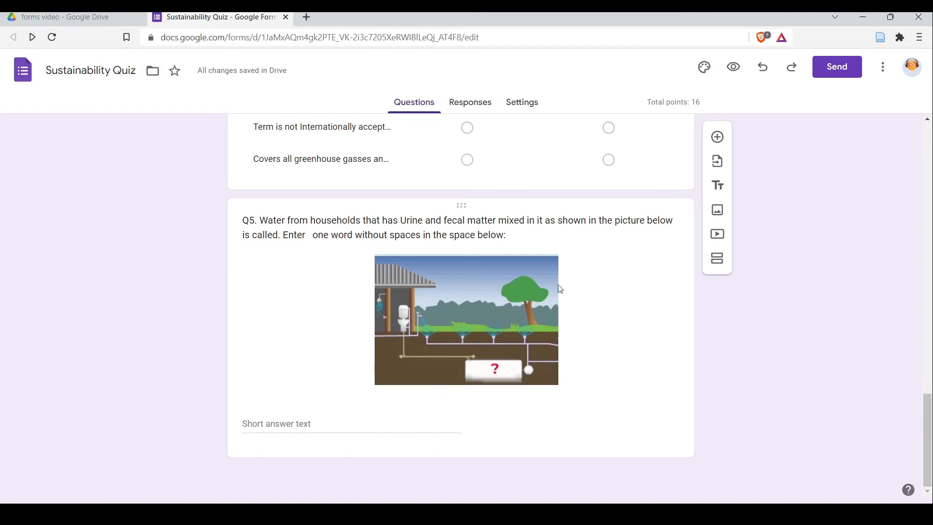
{"action": "left_click", "coordinate": [301, 358]}
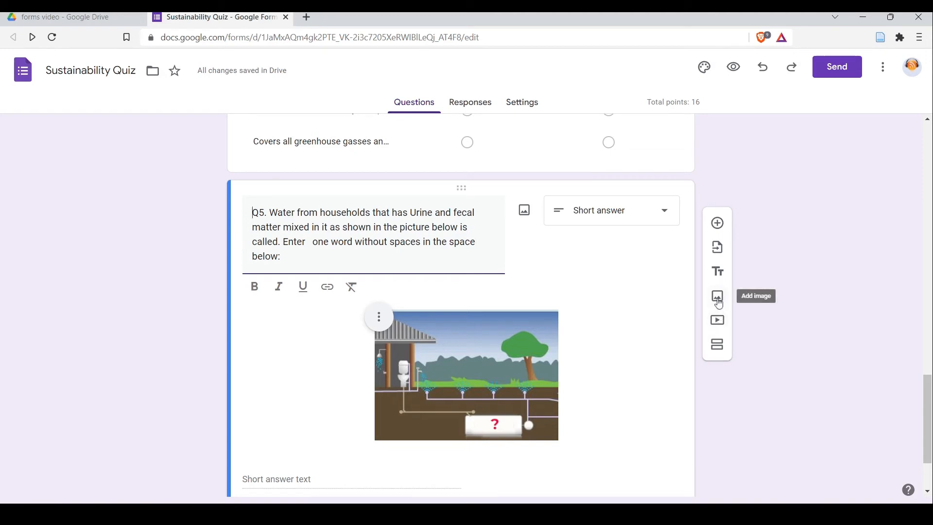
{"action": "left_click", "coordinate": [524, 218]}
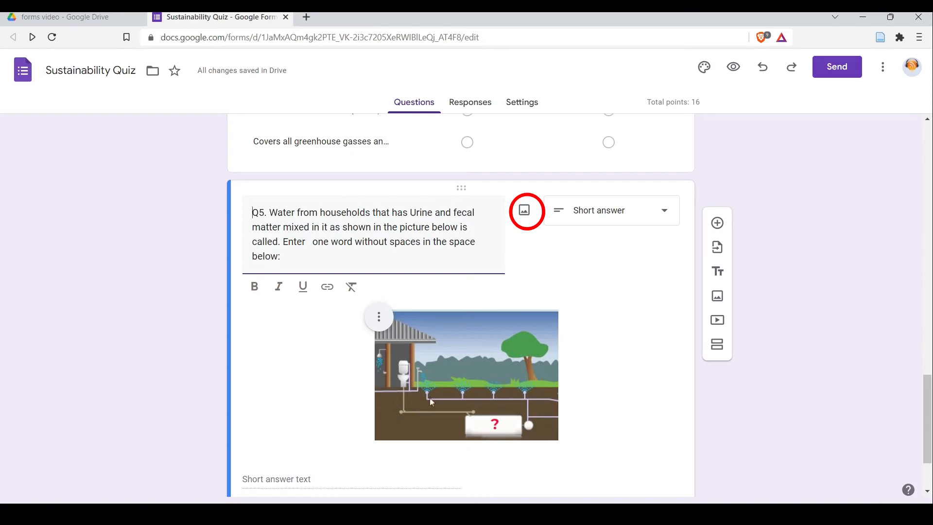
{"action": "left_click", "coordinate": [475, 347]}
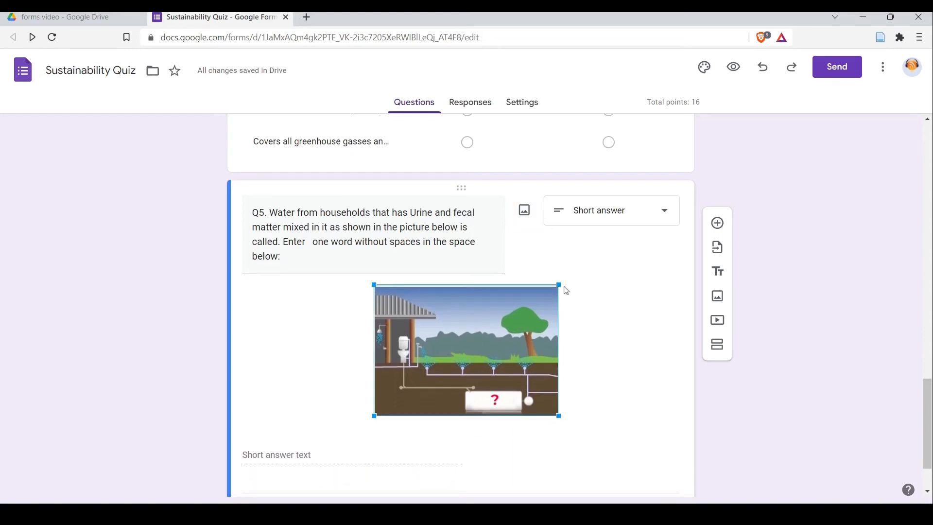
{"action": "mouse_move", "coordinate": [559, 285]}
{"action": "left_mouse_down"}
{"action": "mouse_move", "coordinate": [530, 309]}
{"action": "mouse_move", "coordinate": [565, 286]}
{"action": "mouse_move", "coordinate": [557, 290]}
{"action": "left_mouse_up"}
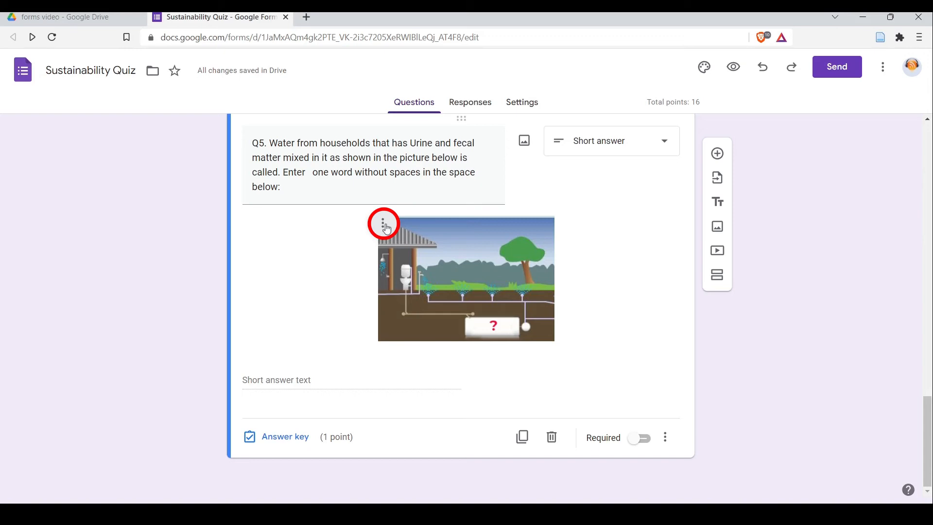
{"action": "left_click", "coordinate": [384, 224]}
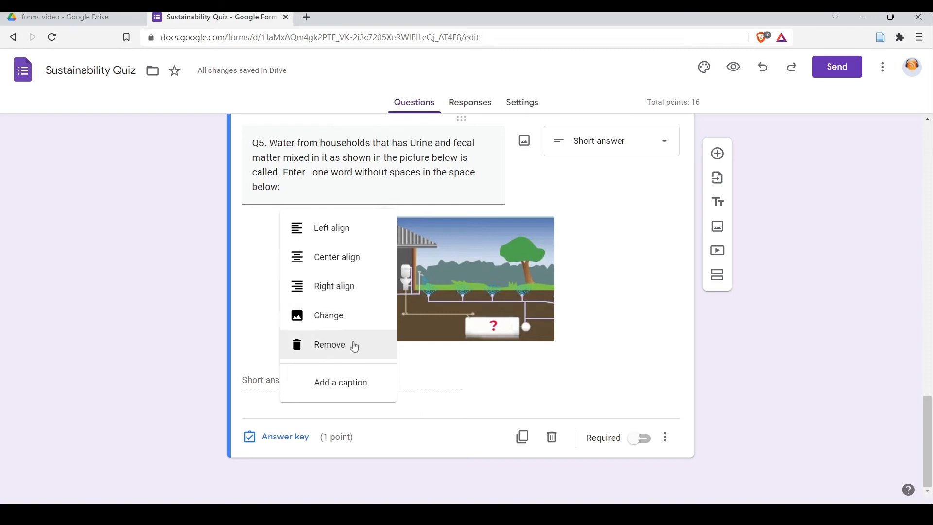
{"action": "left_click", "coordinate": [632, 272]}
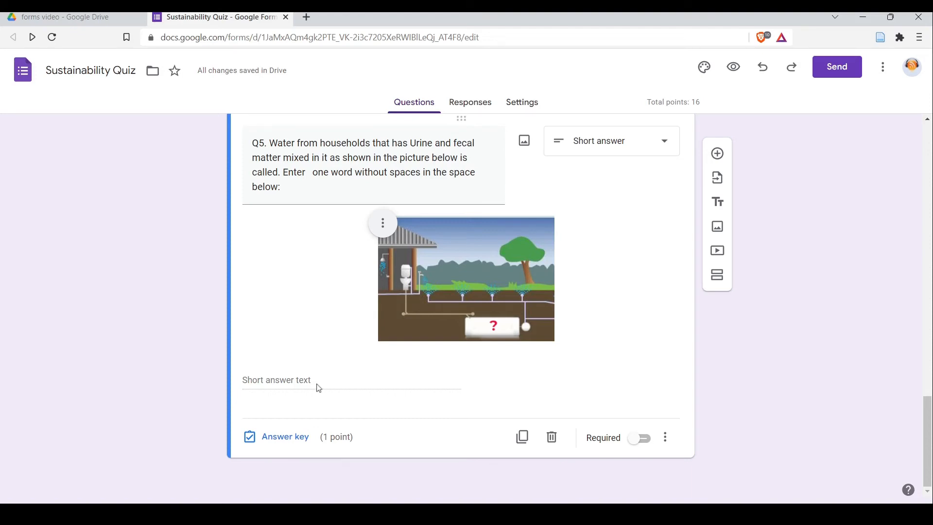
Open the Q5 answer key and list "Blackwater" and "BLACKWATER" as correct answers.
{"action": "left_click", "coordinate": [293, 439]}
{"action": "scroll", "coordinate": [347, 349], "scroll_direction": "down", "scroll_amount": 1}
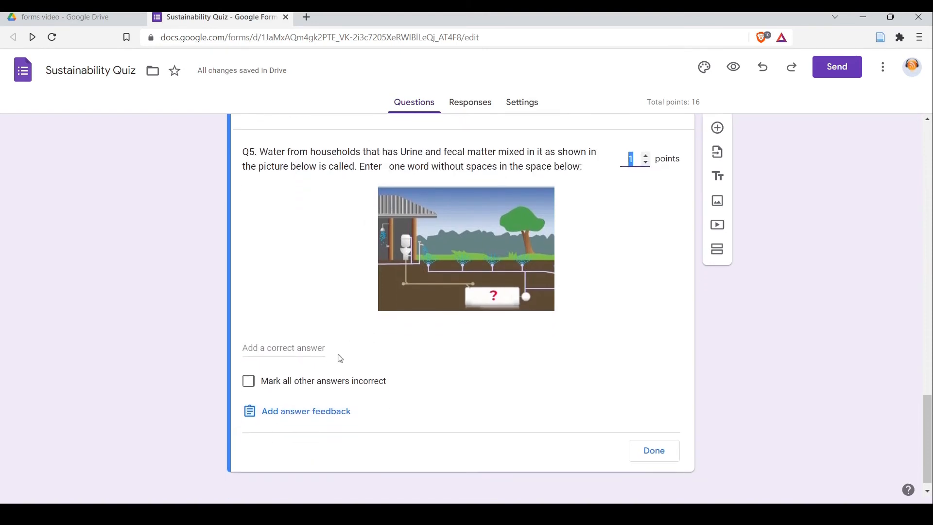
{"action": "left_click", "coordinate": [312, 333]}
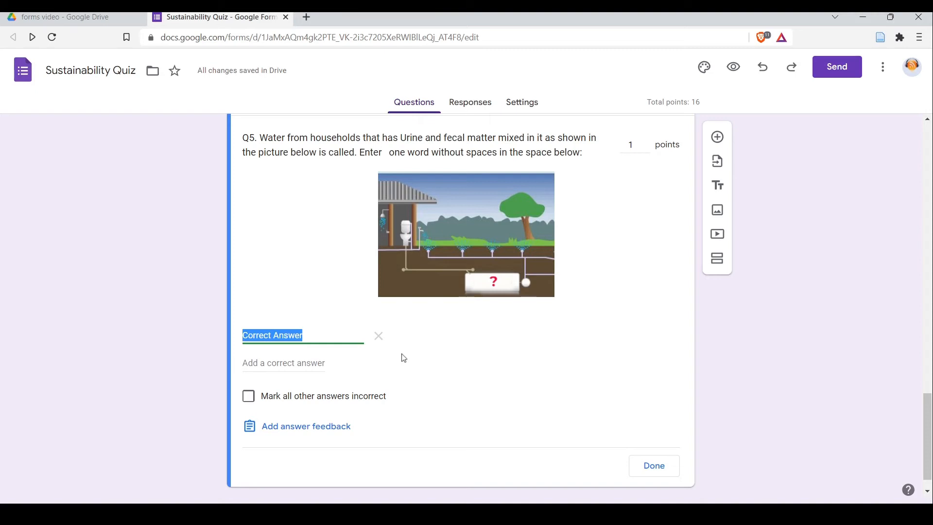
{"action": "type", "text": "Blackwater"}
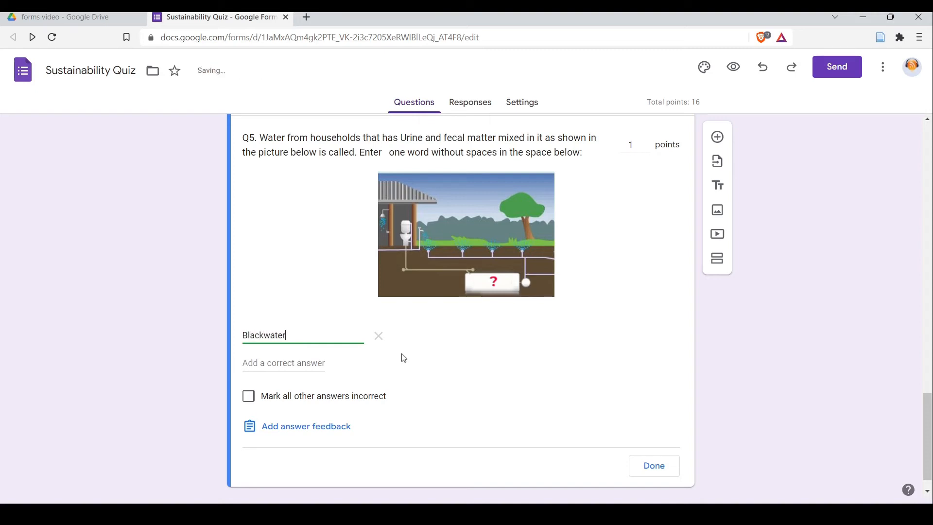
{"action": "left_click", "coordinate": [328, 363]}
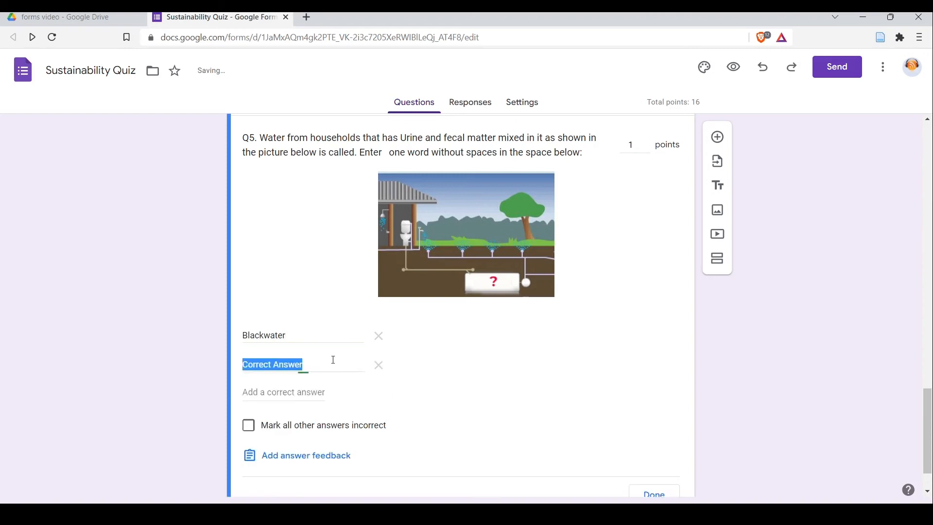
{"action": "type", "text": "BLACL"}
{"action": "key", "text": "BackSpace"}
{"action": "type", "text": "KWATER"}
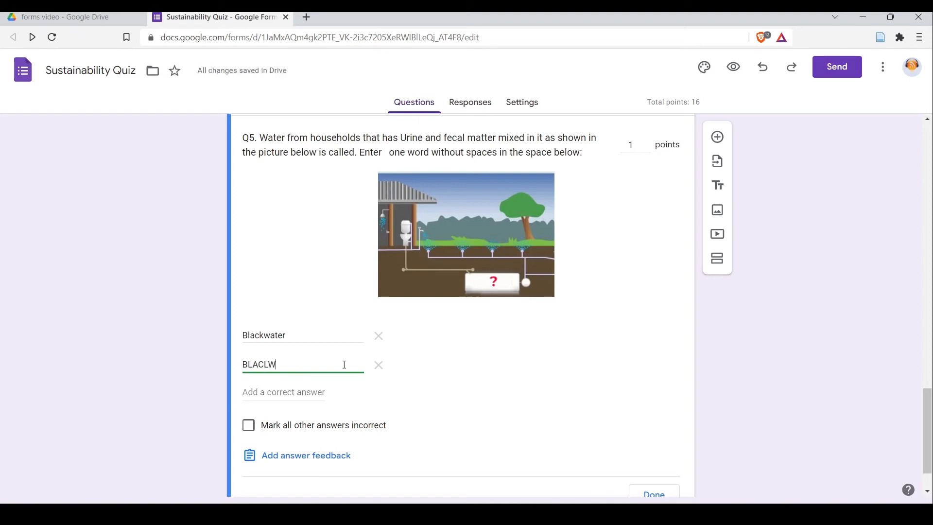
Add "Black Water", "black water" and "blackwater" as correct answers for Q5, and mark all other answers incorrect.
{"action": "key", "text": "Return"}
{"action": "type", "text": "Black Water"}
{"action": "key", "text": "Return"}
{"action": "type", "text": "black water"}
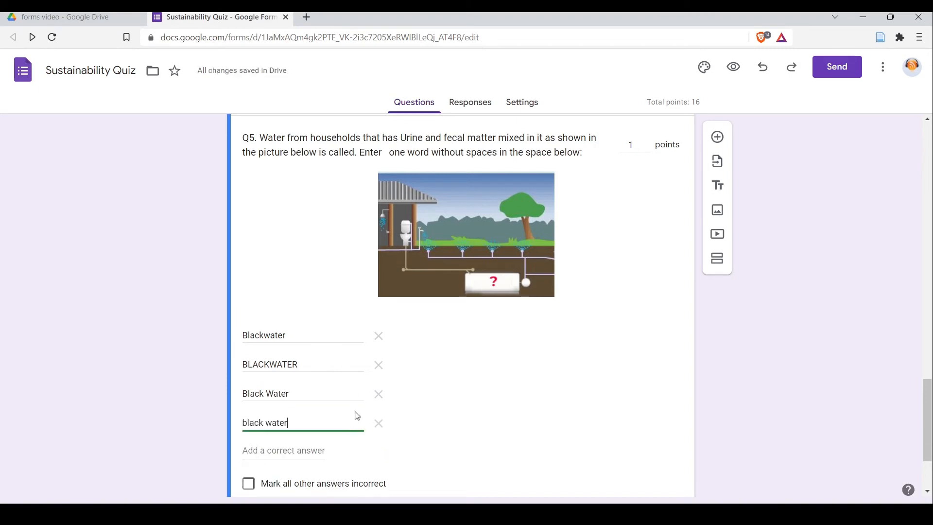
{"action": "left_click", "coordinate": [303, 449]}
{"action": "scroll", "coordinate": [500, 448], "scroll_direction": "down", "scroll_amount": 3}
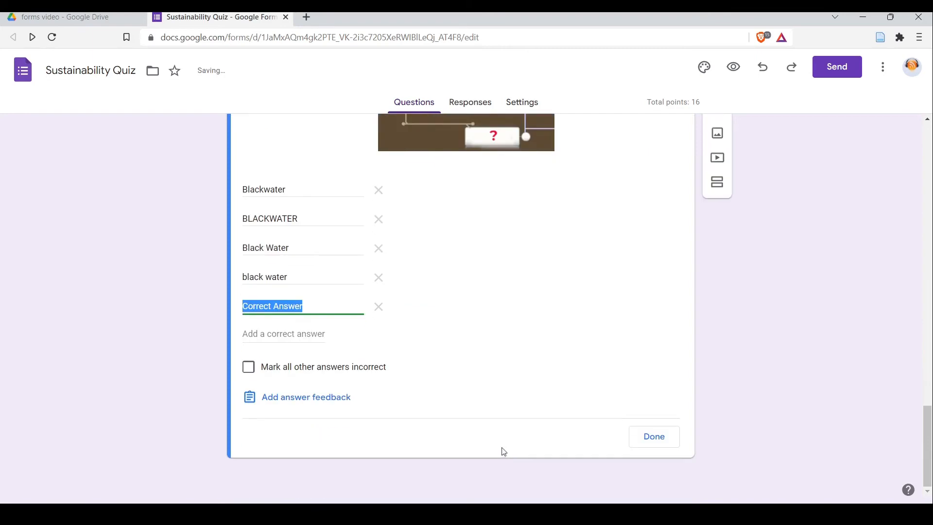
{"action": "type", "text": "blackwater"}
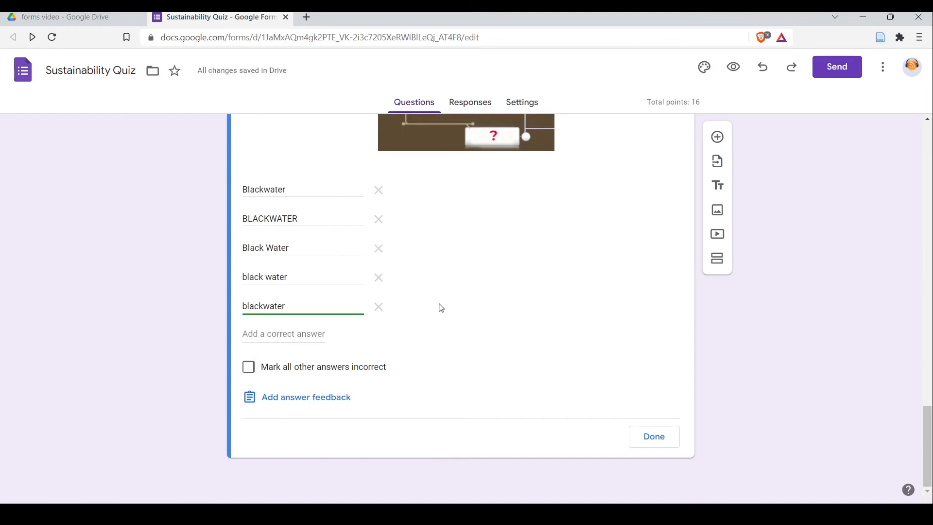
{"action": "left_click", "coordinate": [249, 369]}
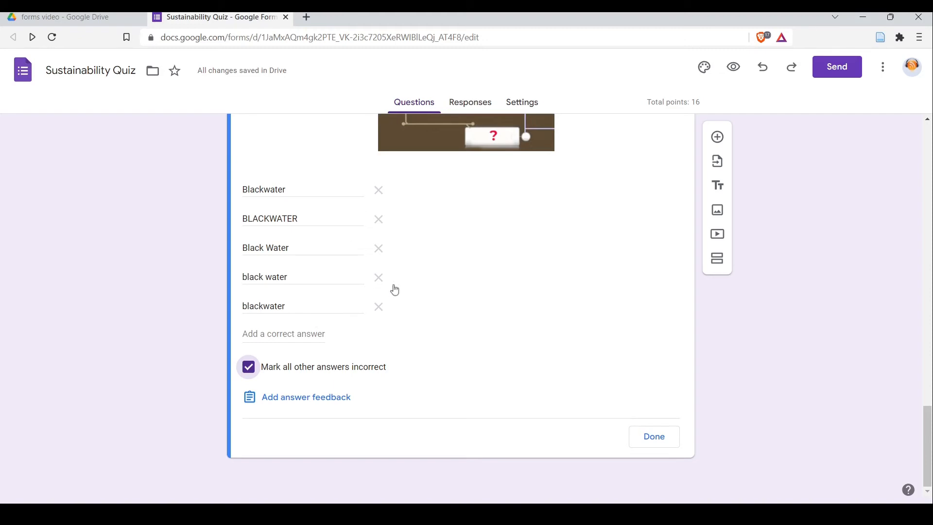
Preview the quiz to check how the ESG video and the Q5 picture question appear to respondents, and close the preview.
{"action": "scroll", "coordinate": [439, 275], "scroll_direction": "up", "scroll_amount": 4}
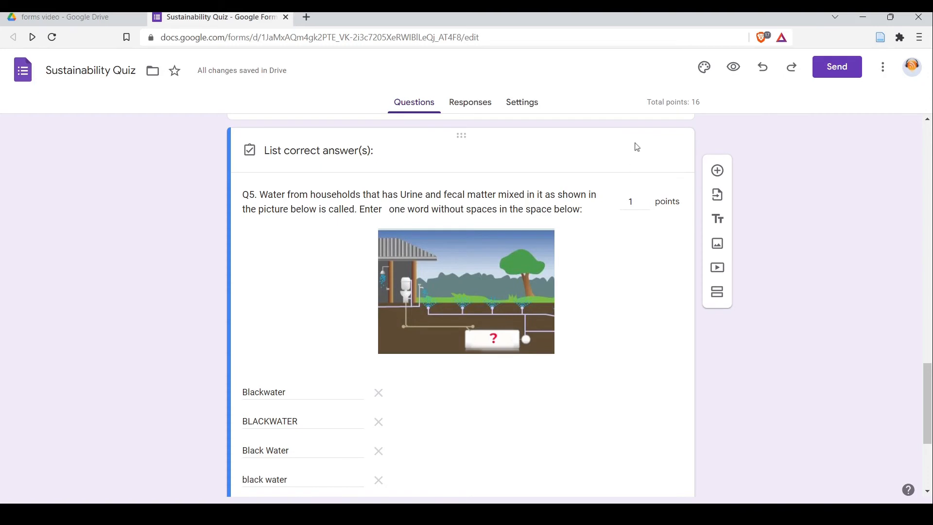
{"action": "left_click", "coordinate": [734, 67]}
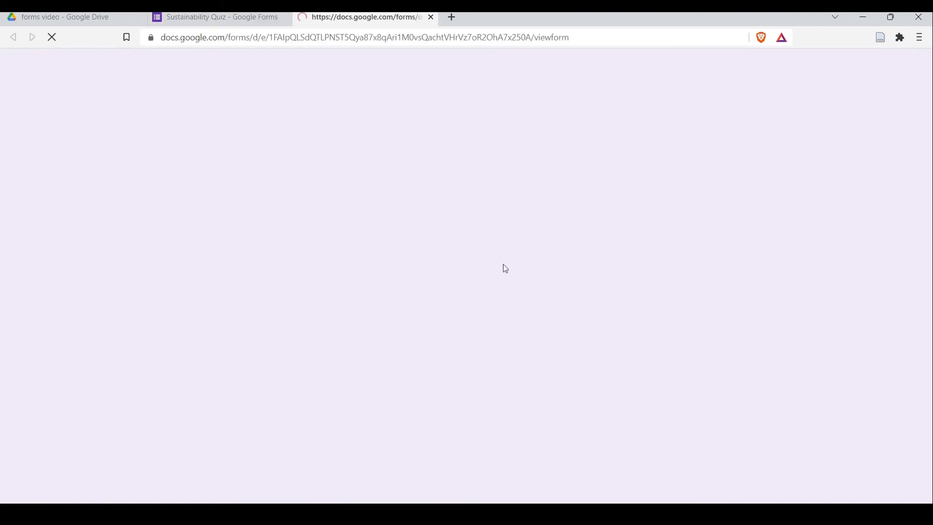
{"action": "scroll", "coordinate": [524, 269], "scroll_direction": "down", "scroll_amount": 12}
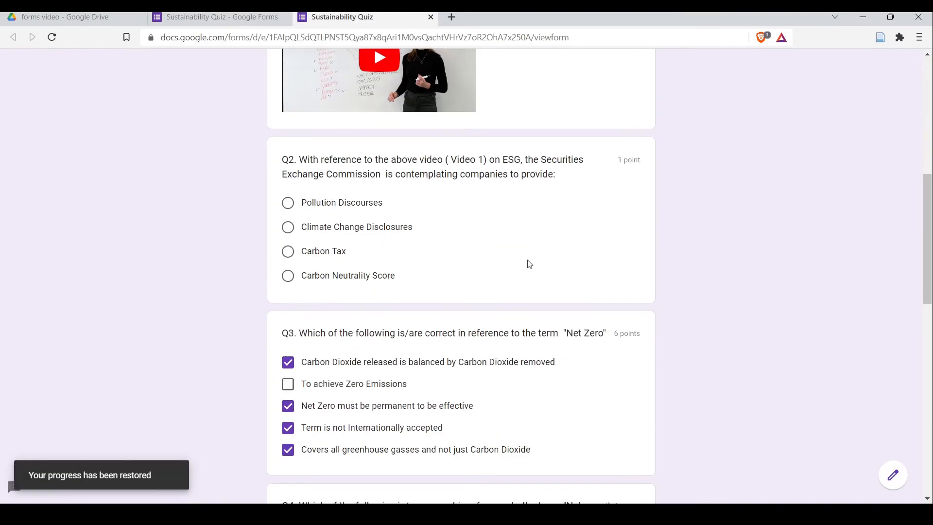
{"action": "scroll", "coordinate": [530, 264], "scroll_direction": "up", "scroll_amount": 8}
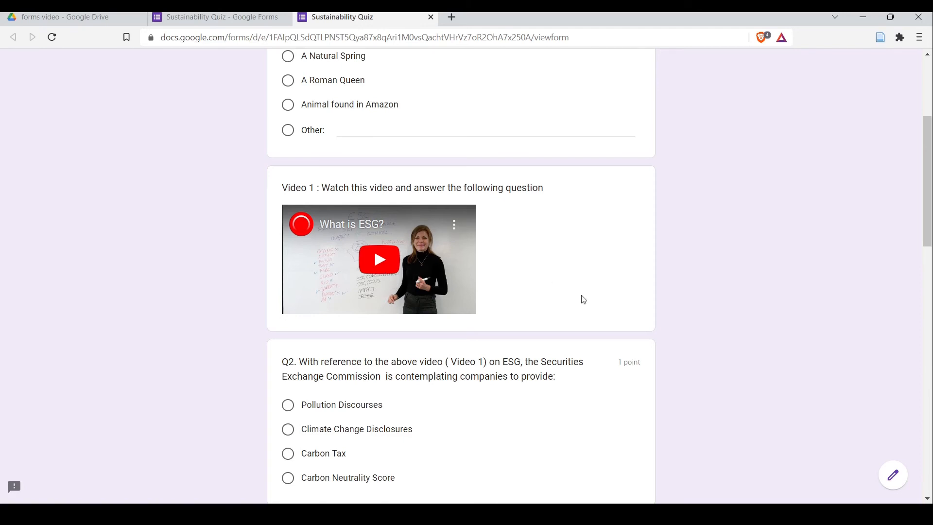
{"action": "scroll", "coordinate": [583, 299], "scroll_direction": "down", "scroll_amount": 4}
{"action": "scroll", "coordinate": [588, 305], "scroll_direction": "down", "scroll_amount": 13}
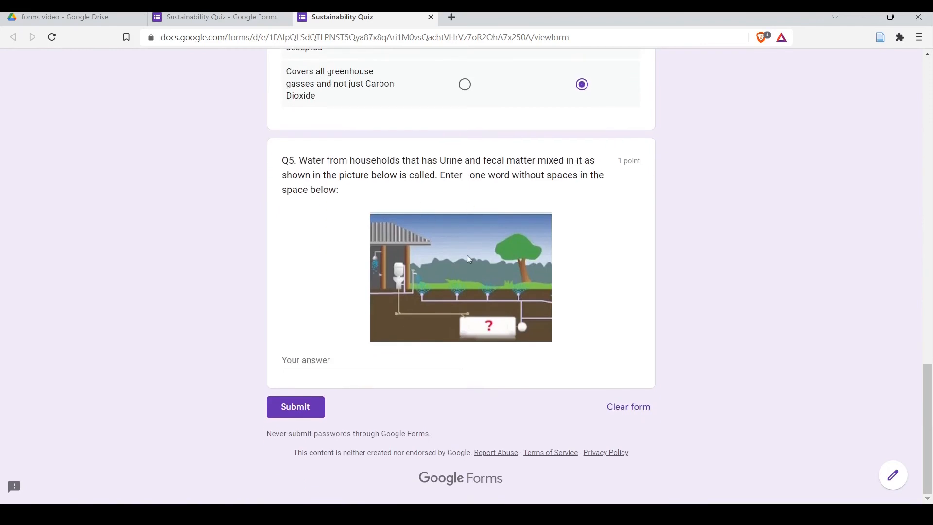
{"action": "left_click", "coordinate": [323, 360]}
{"action": "key", "text": "ctrl+w"}
Create a new response spreadsheet for the quiz, look over its column headings, and return to the quiz questions.
{"action": "scroll", "coordinate": [567, 279], "scroll_direction": "down", "scroll_amount": 4}
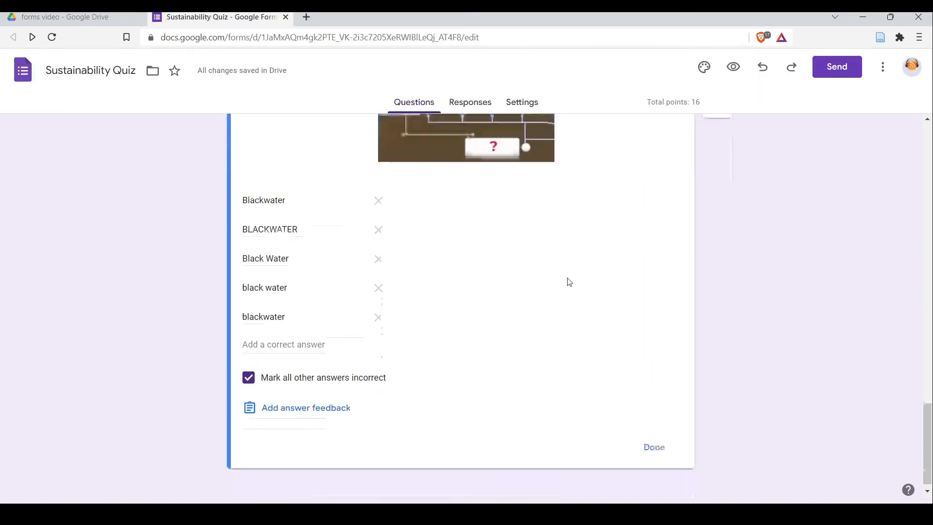
{"action": "scroll", "coordinate": [570, 281], "scroll_direction": "up", "scroll_amount": 4}
{"action": "scroll", "coordinate": [570, 282], "scroll_direction": "up", "scroll_amount": 3}
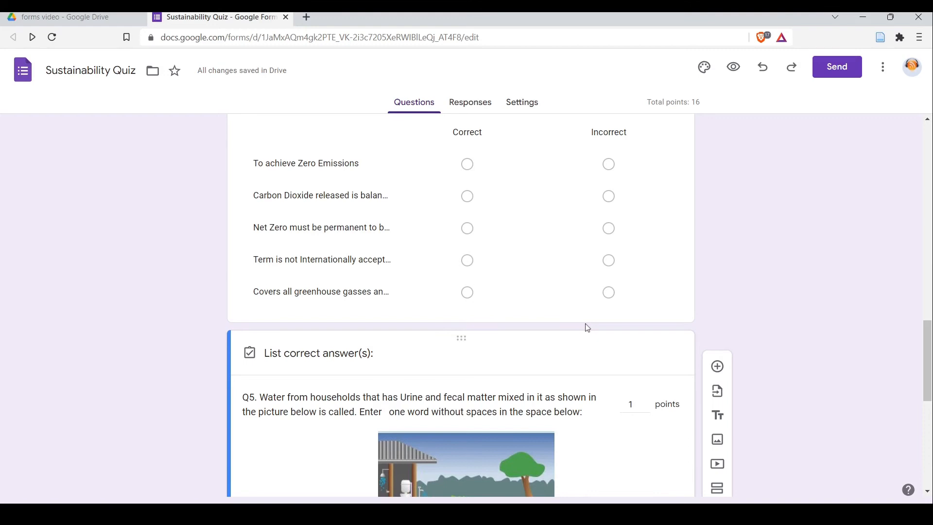
{"action": "scroll", "coordinate": [587, 330], "scroll_direction": "up", "scroll_amount": 3}
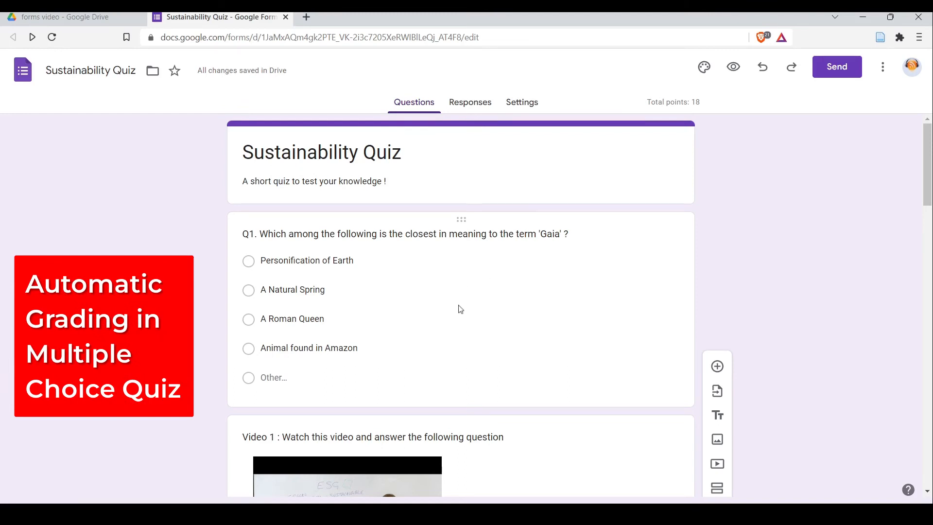
{"action": "left_click", "coordinate": [470, 106]}
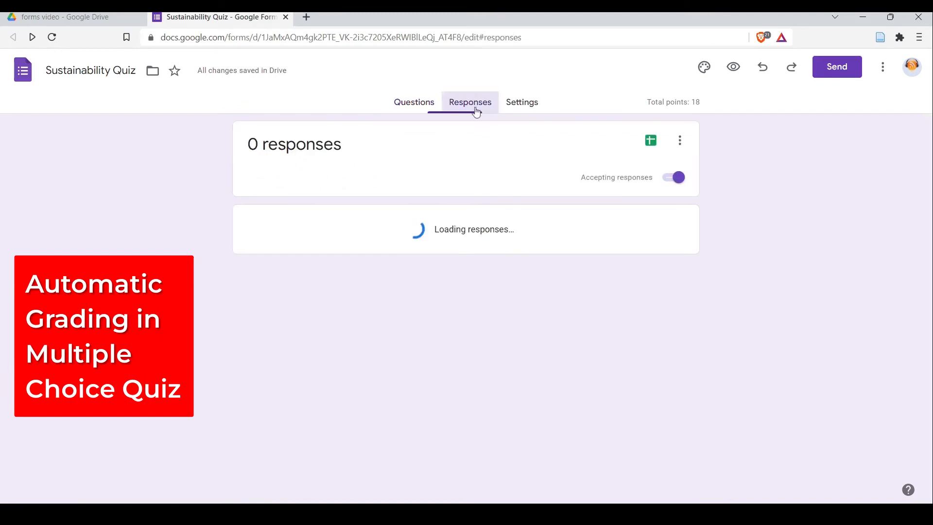
{"action": "left_click", "coordinate": [650, 142]}
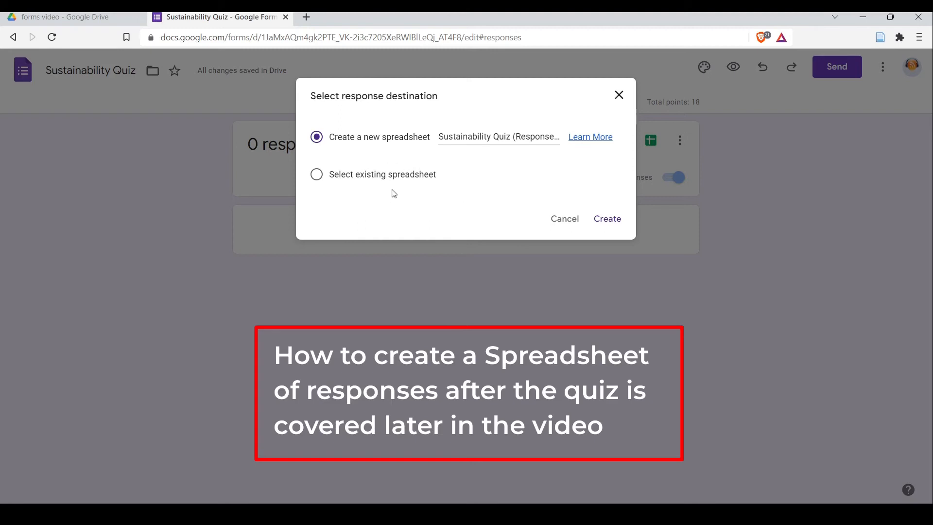
{"action": "left_click", "coordinate": [608, 218]}
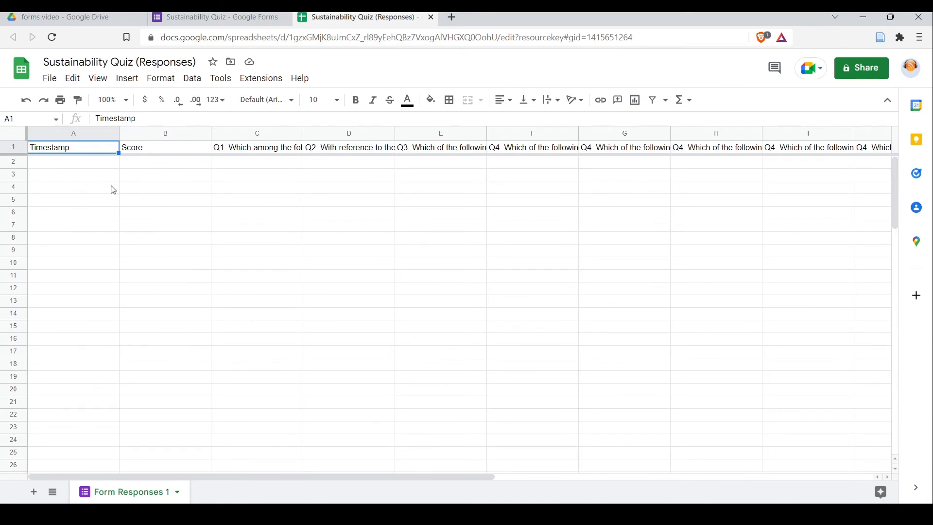
{"action": "left_click", "coordinate": [431, 18]}
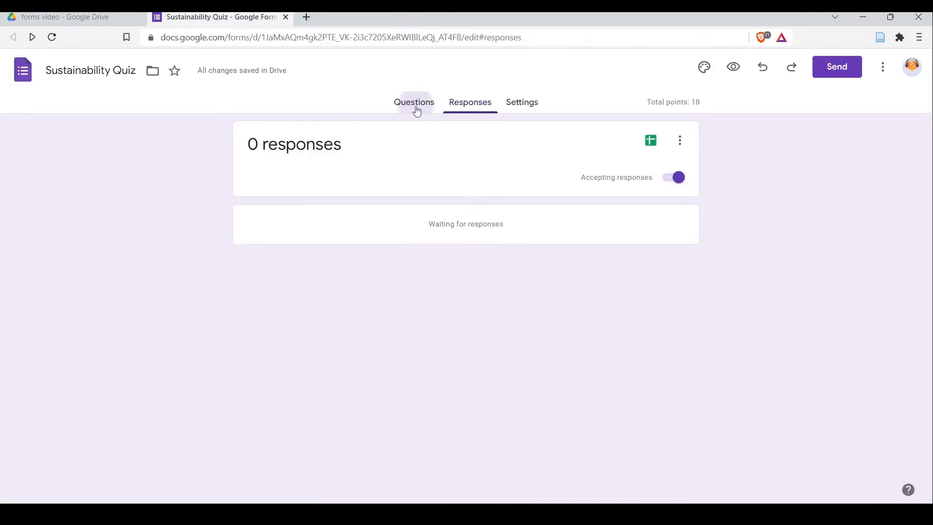
{"action": "left_click", "coordinate": [417, 111]}
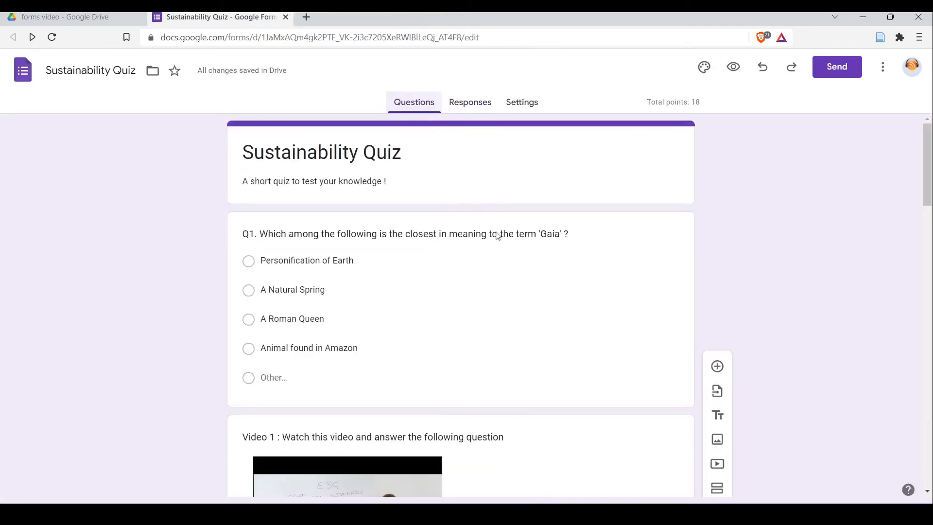
Open the quiz preview and answer Q1 with Personification of Earth and Q2 with Carbon Tax.
{"action": "left_click", "coordinate": [735, 73]}
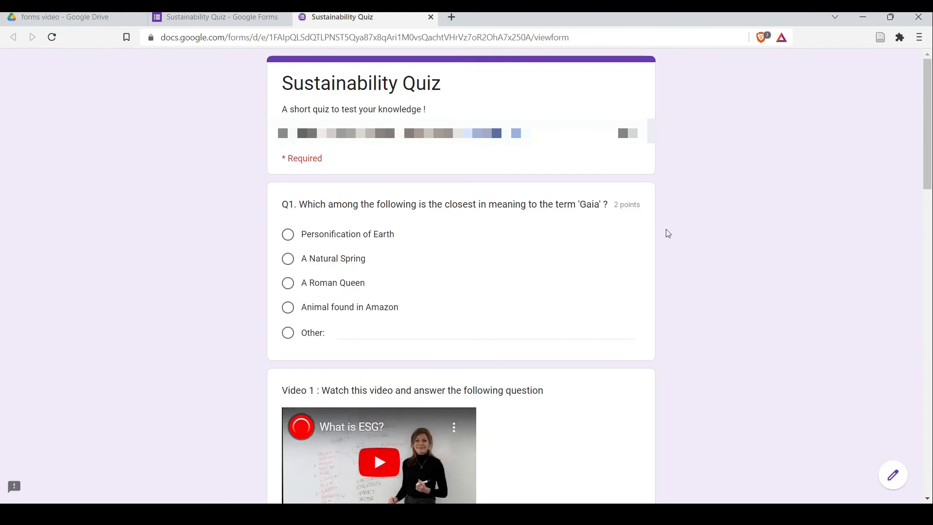
{"action": "scroll", "coordinate": [614, 226], "scroll_direction": "down", "scroll_amount": 8}
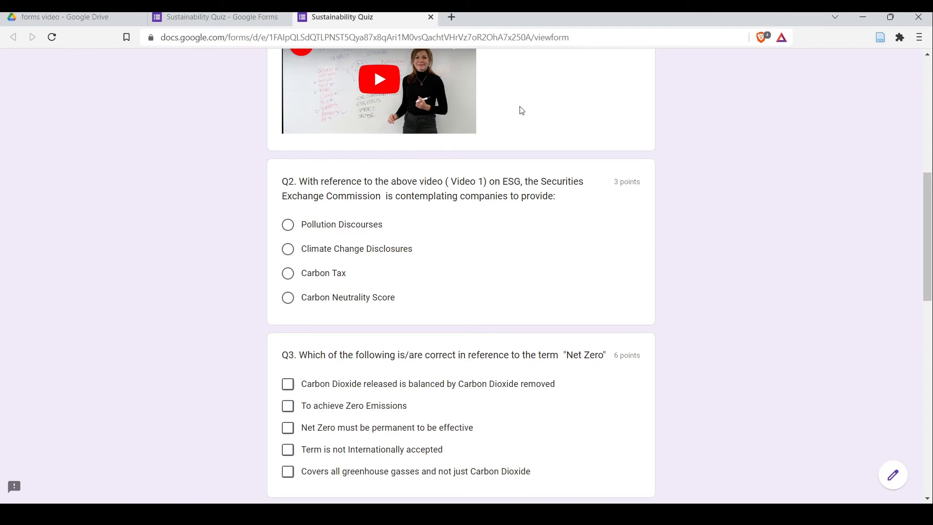
{"action": "scroll", "coordinate": [520, 111], "scroll_direction": "up", "scroll_amount": 4}
{"action": "left_click", "coordinate": [288, 274]}
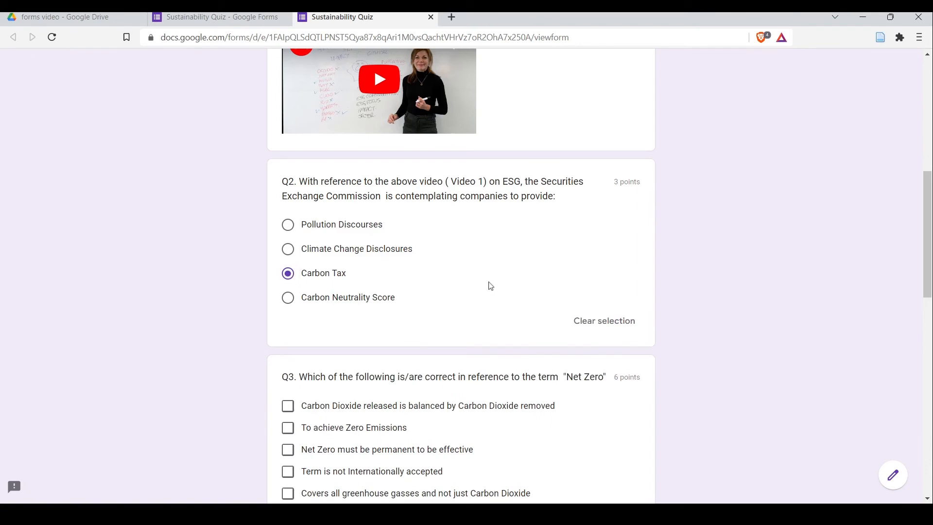
For Q3, select the first, third and fifth statements about Net Zero.
{"action": "scroll", "coordinate": [491, 286], "scroll_direction": "down", "scroll_amount": 4}
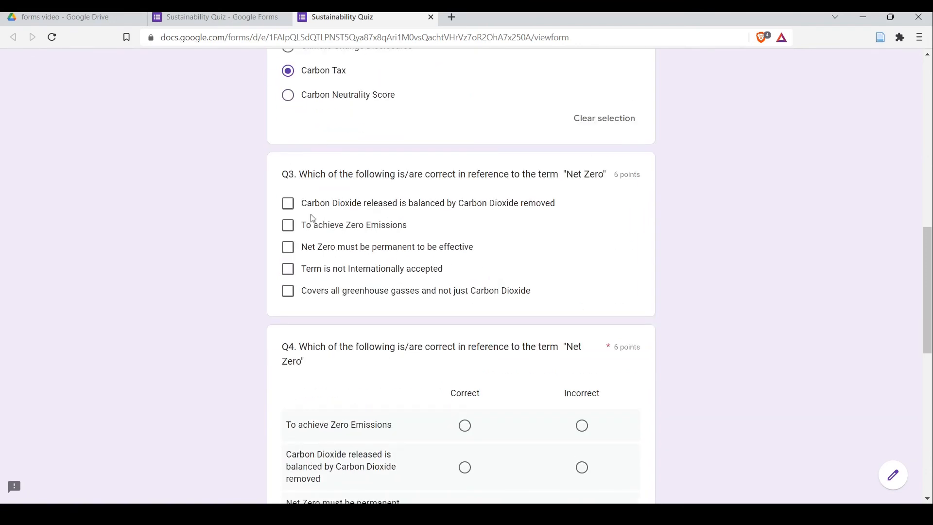
{"action": "left_click", "coordinate": [289, 204]}
{"action": "left_click", "coordinate": [289, 248]}
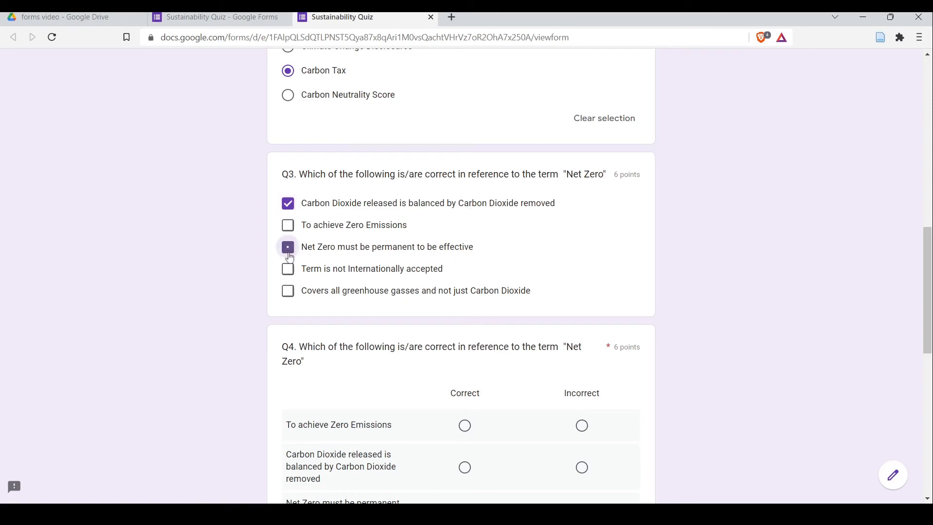
{"action": "left_click", "coordinate": [288, 290]}
For Q4, mark the first, third and fourth rows Correct and the second and fifth rows Incorrect.
{"action": "scroll", "coordinate": [513, 245], "scroll_direction": "down", "scroll_amount": 4}
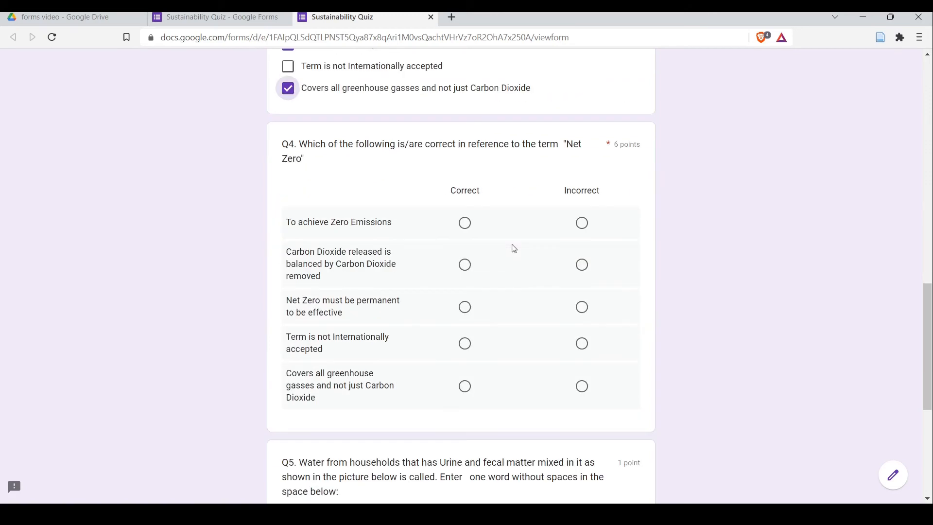
{"action": "left_click", "coordinate": [465, 224]}
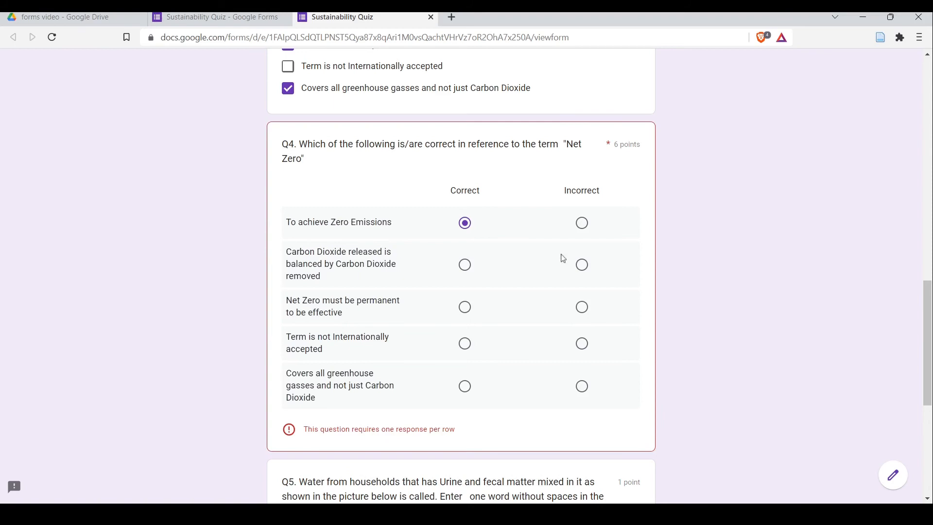
{"action": "left_click", "coordinate": [582, 265]}
{"action": "left_click", "coordinate": [465, 308]}
{"action": "left_click", "coordinate": [465, 344]}
{"action": "left_click", "coordinate": [583, 387]}
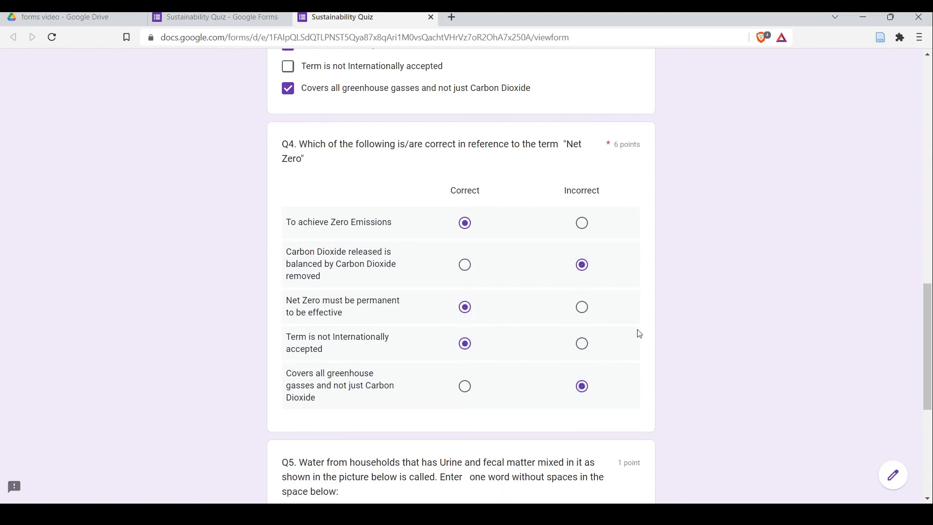
Answer Q5 with "Blackwater" and submit the quiz response.
{"action": "scroll", "coordinate": [638, 332], "scroll_direction": "down", "scroll_amount": 6}
{"action": "left_click", "coordinate": [343, 360]}
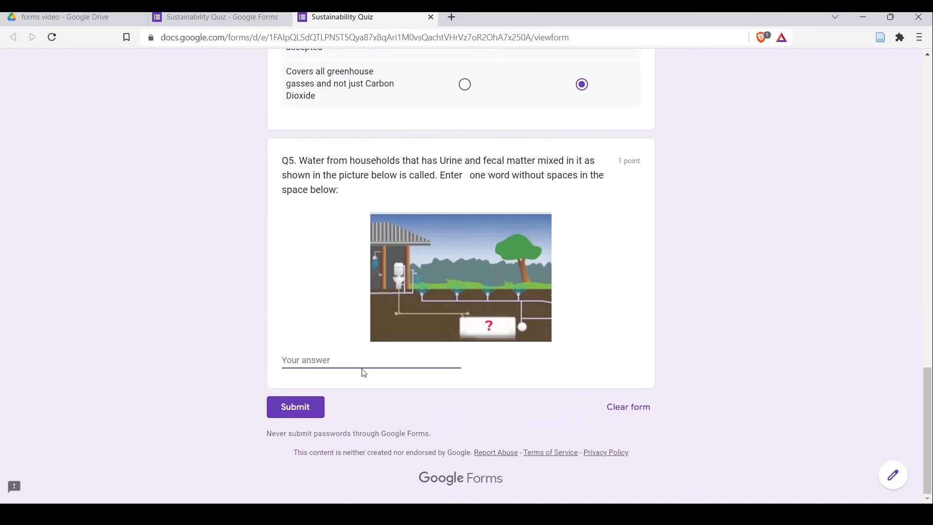
{"action": "type", "text": "Blackwater"}
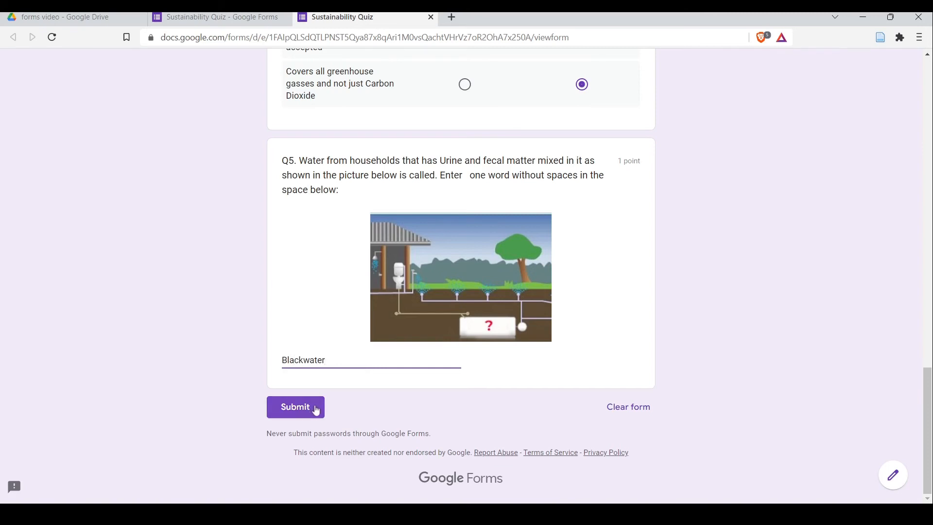
{"action": "left_click", "coordinate": [316, 411]}
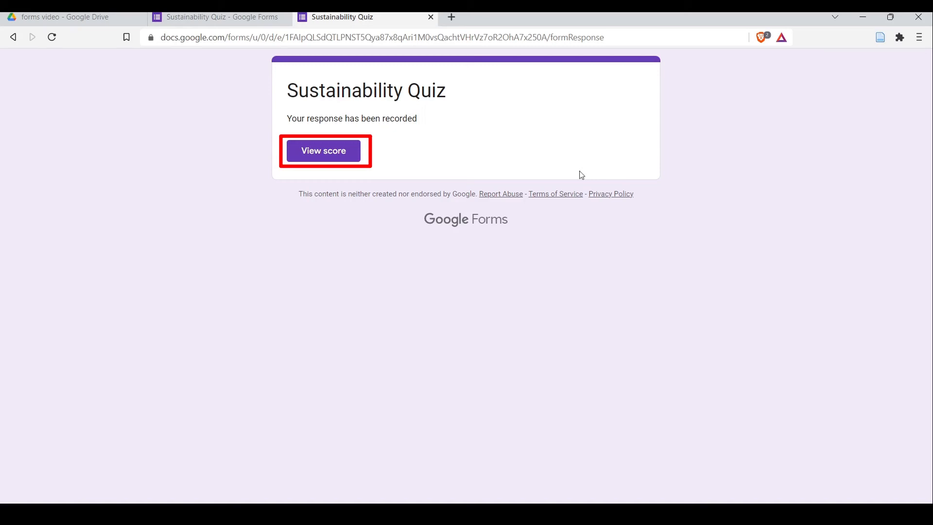
View the score of the submitted quiz response and examine the marking, points and correct answers for Q1 to Q5.
{"action": "left_click", "coordinate": [345, 155]}
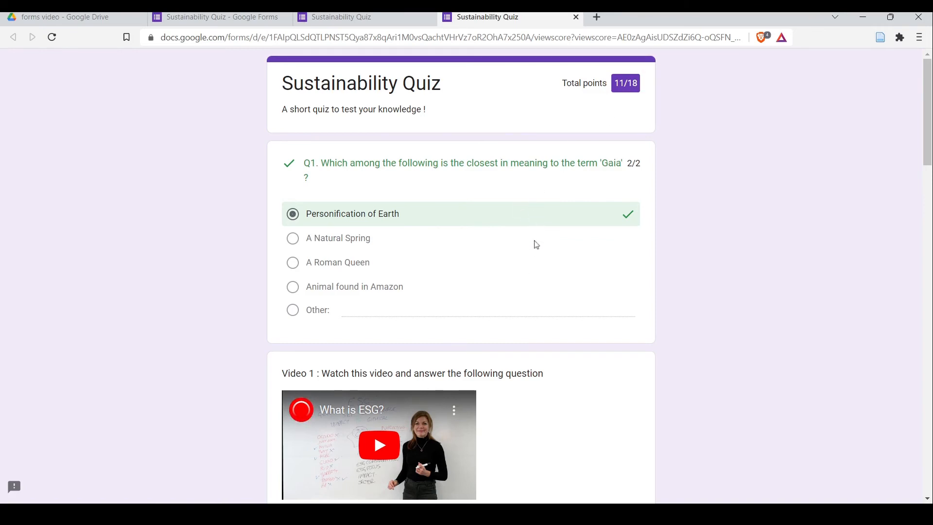
{"action": "scroll", "coordinate": [537, 247], "scroll_direction": "down", "scroll_amount": 4}
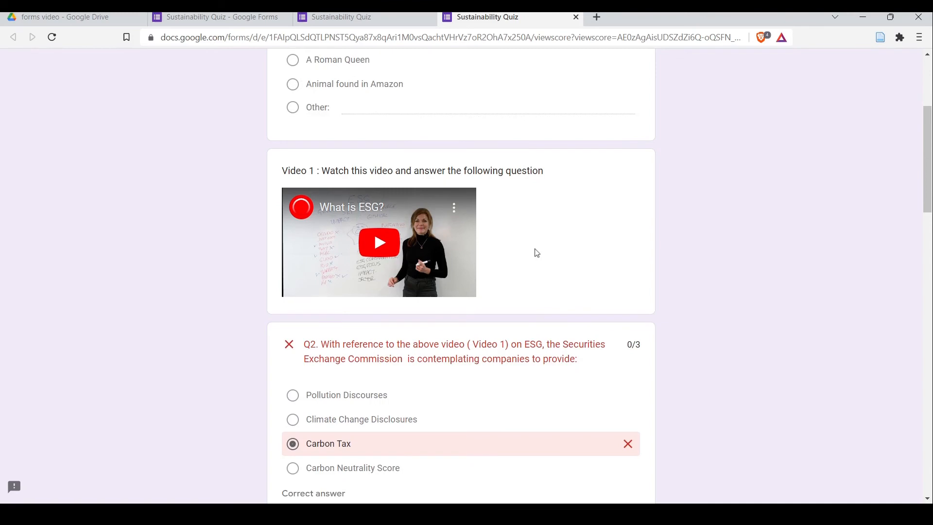
{"action": "scroll", "coordinate": [537, 252], "scroll_direction": "down", "scroll_amount": 4}
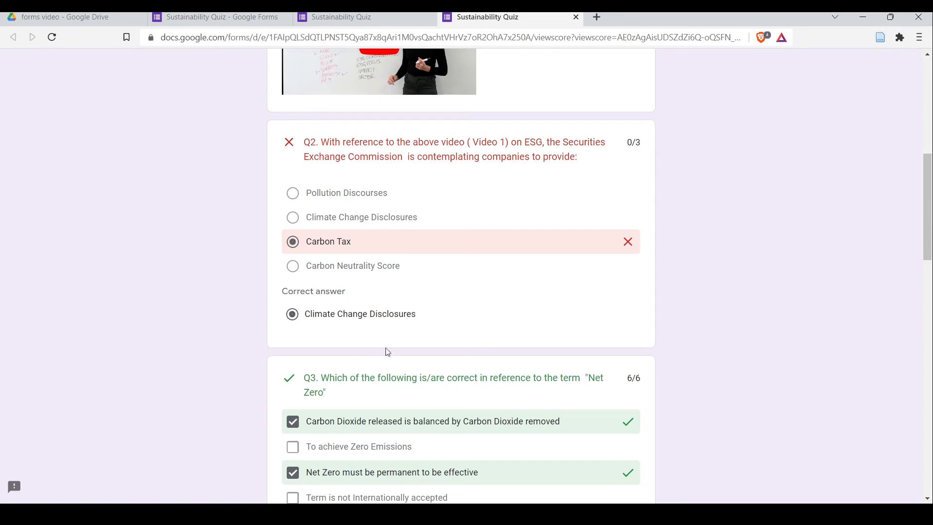
{"action": "scroll", "coordinate": [459, 294], "scroll_direction": "down", "scroll_amount": 4}
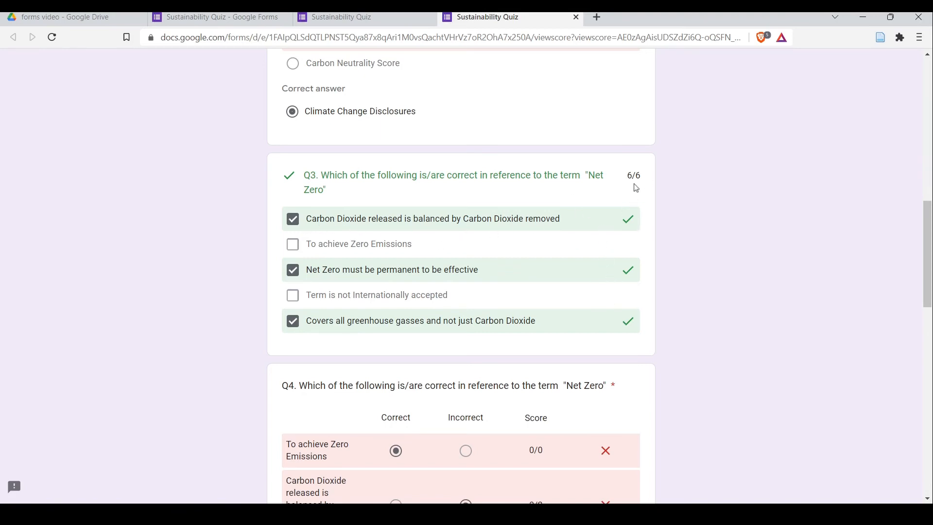
{"action": "scroll", "coordinate": [635, 187], "scroll_direction": "down", "scroll_amount": 4}
{"action": "scroll", "coordinate": [642, 226], "scroll_direction": "down", "scroll_amount": 4}
{"action": "scroll", "coordinate": [643, 226], "scroll_direction": "up", "scroll_amount": 4}
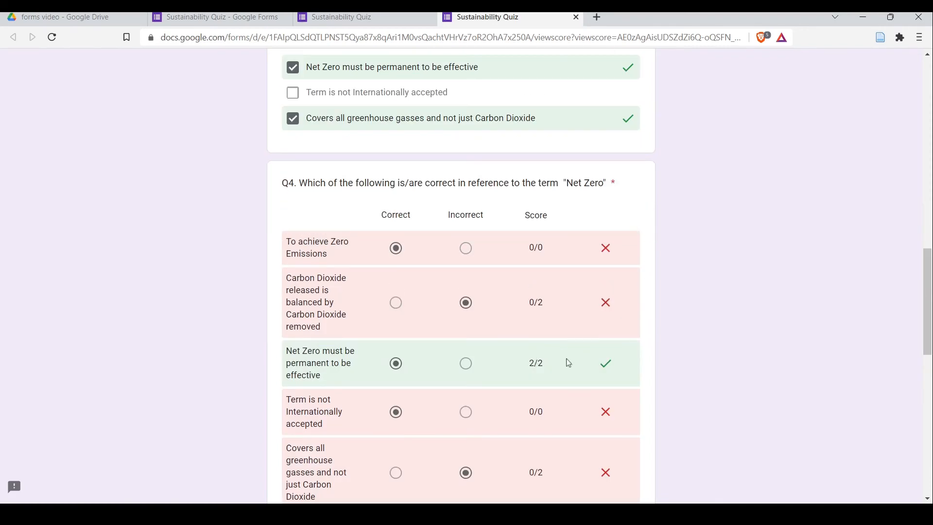
{"action": "scroll", "coordinate": [612, 359], "scroll_direction": "down", "scroll_amount": 4}
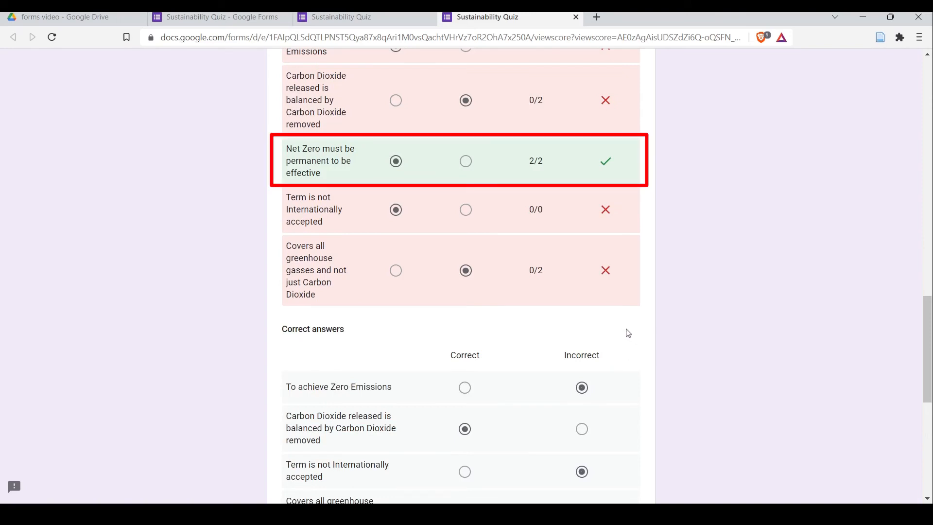
{"action": "scroll", "coordinate": [618, 326], "scroll_direction": "up", "scroll_amount": 4}
{"action": "scroll", "coordinate": [583, 296], "scroll_direction": "down", "scroll_amount": 8}
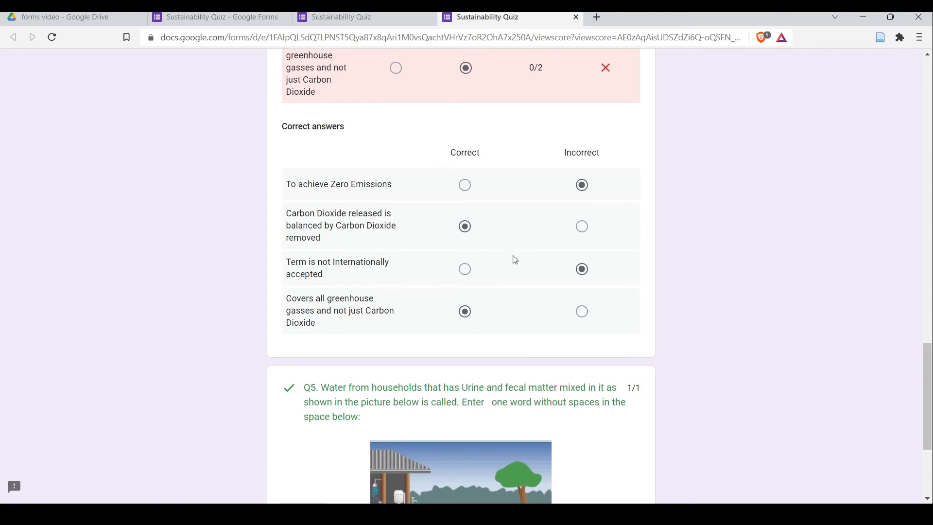
{"action": "scroll", "coordinate": [516, 260], "scroll_direction": "down", "scroll_amount": 4}
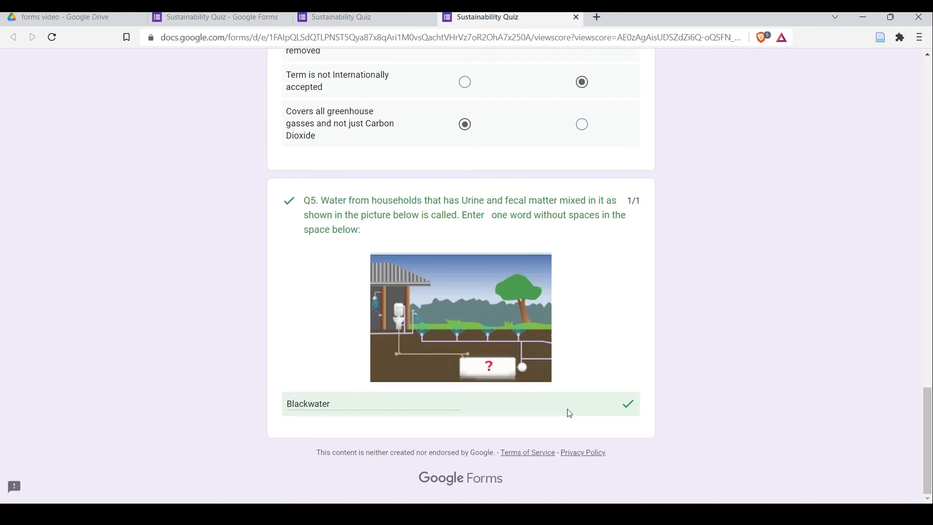
Recheck the score report from the total points at its start through the Q4 grid to Q5.
{"action": "scroll", "coordinate": [569, 413], "scroll_direction": "up", "scroll_amount": 10}
{"action": "scroll", "coordinate": [572, 394], "scroll_direction": "up", "scroll_amount": 12}
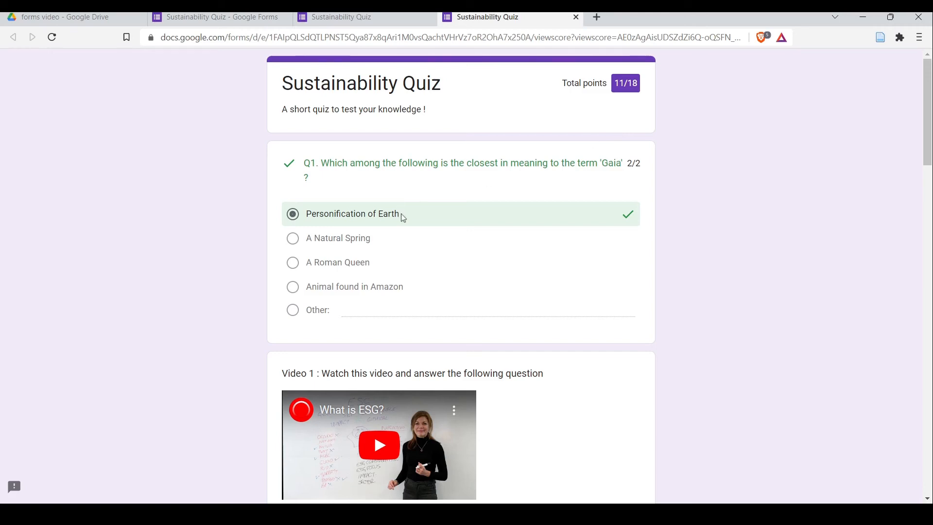
{"action": "scroll", "coordinate": [398, 214], "scroll_direction": "down", "scroll_amount": 20}
{"action": "scroll", "coordinate": [410, 219], "scroll_direction": "down", "scroll_amount": 3}
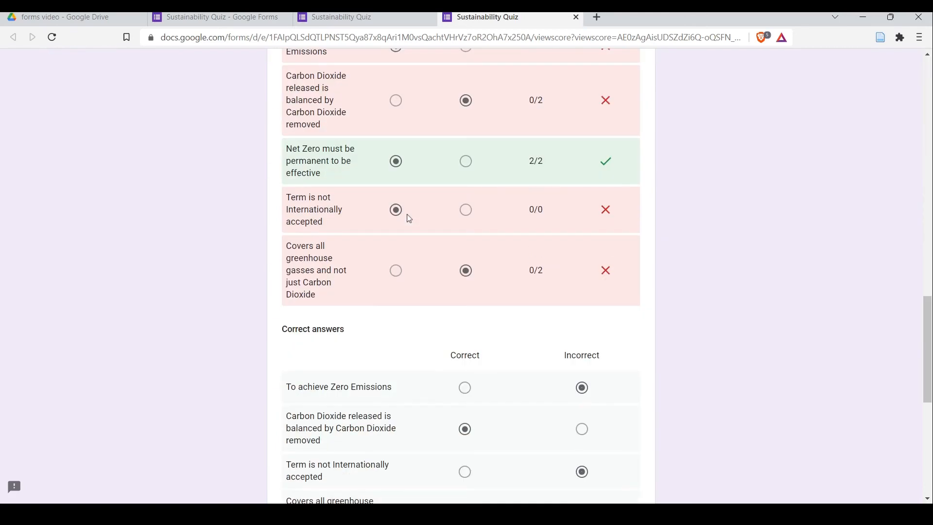
{"action": "scroll", "coordinate": [515, 224], "scroll_direction": "down", "scroll_amount": 7}
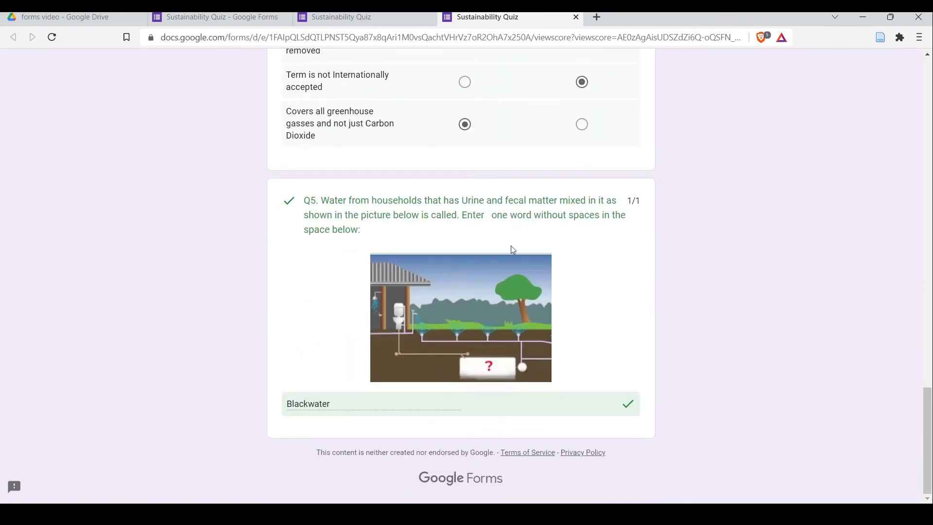
{"action": "scroll", "coordinate": [527, 254], "scroll_direction": "up", "scroll_amount": 20}
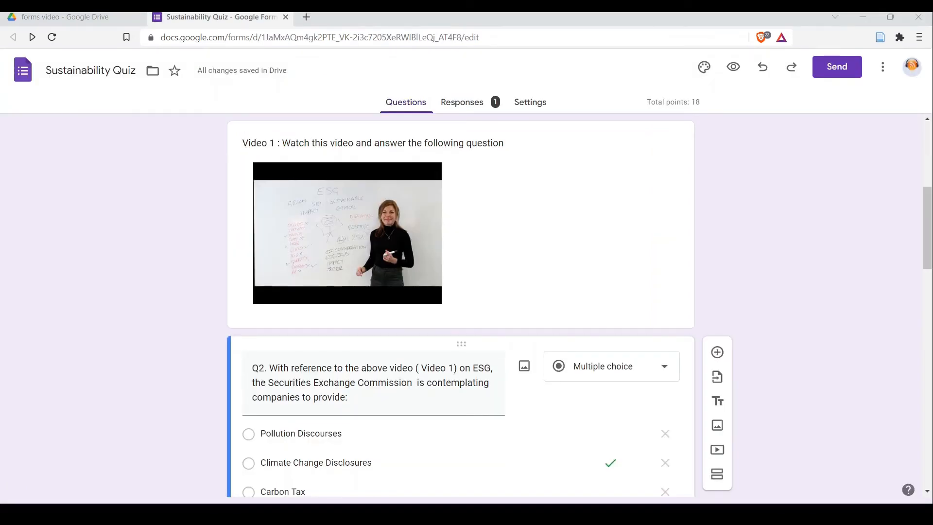
Add a Paragraph question after Q5 that reads "Describe the concept of Net Zero ? ( 200 words)".
{"action": "scroll", "coordinate": [729, 278], "scroll_direction": "up", "scroll_amount": 6}
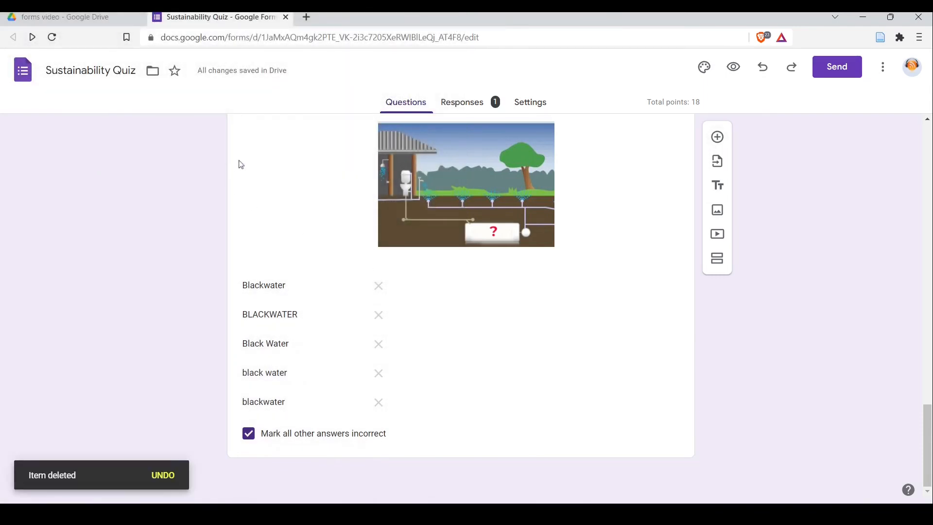
{"action": "left_click", "coordinate": [238, 160]}
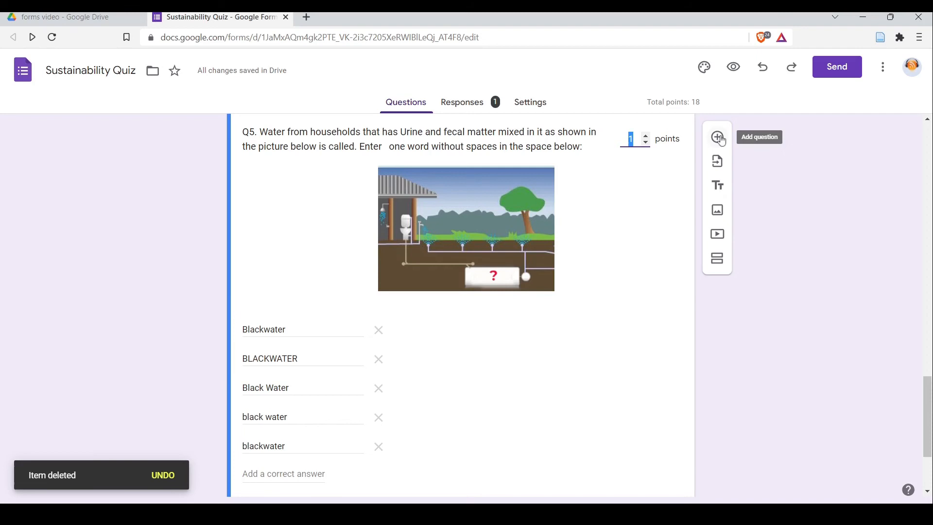
{"action": "left_click", "coordinate": [718, 138]}
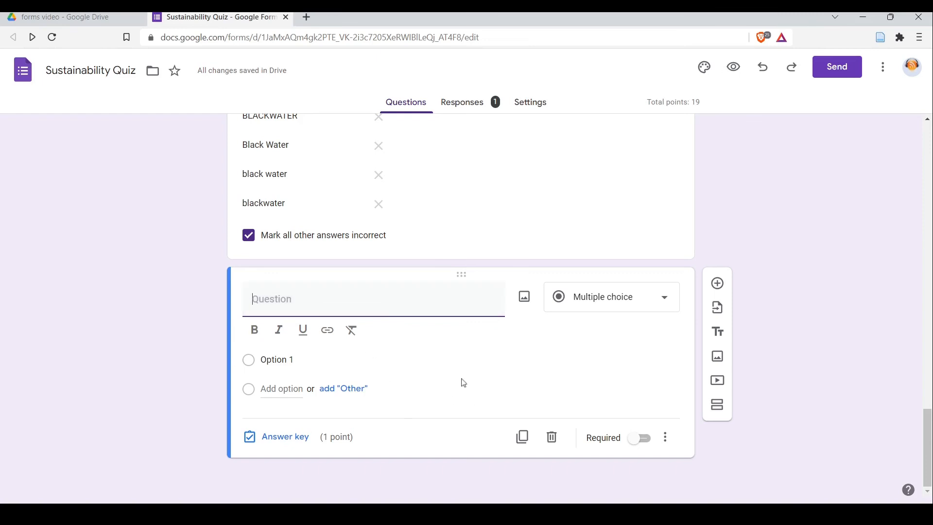
{"action": "left_click", "coordinate": [663, 305]}
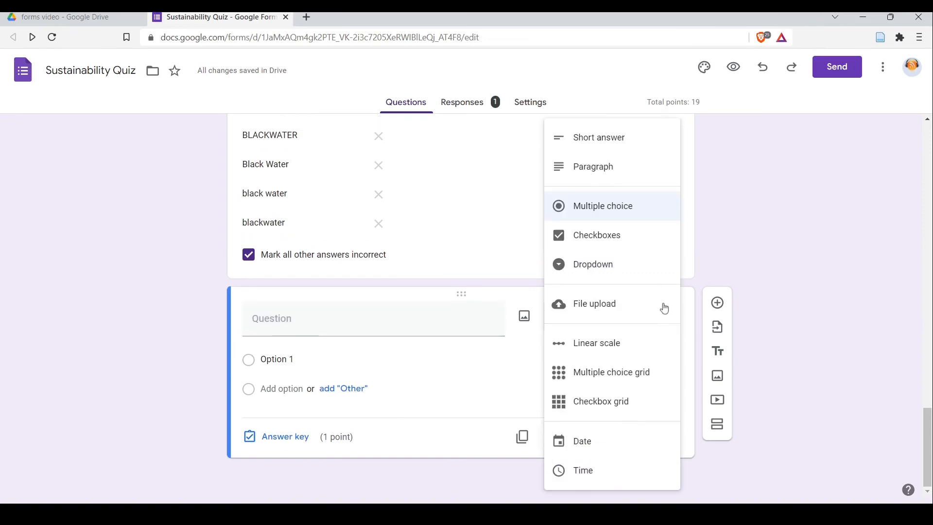
{"action": "left_click", "coordinate": [624, 175]}
{"action": "left_click", "coordinate": [346, 343]}
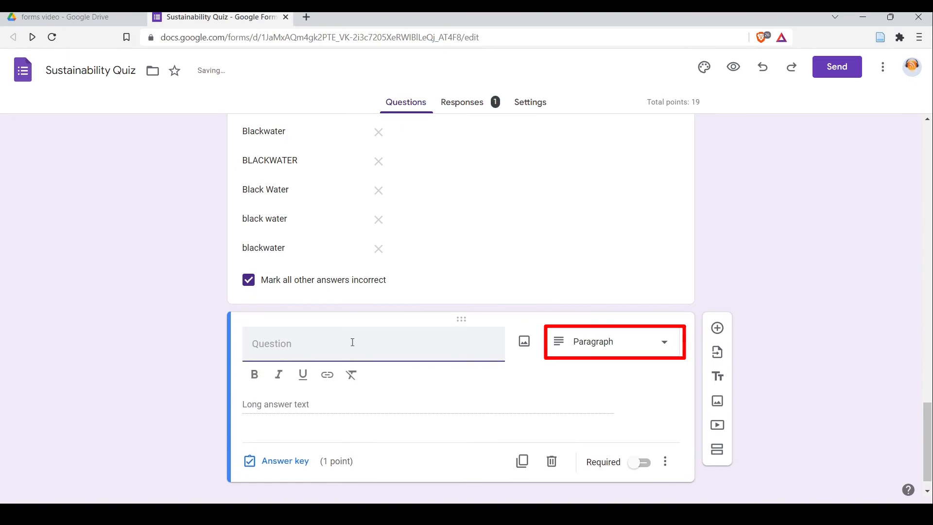
{"action": "type", "text": "Describe the concept of Net Zero ? ( 200 words)"}
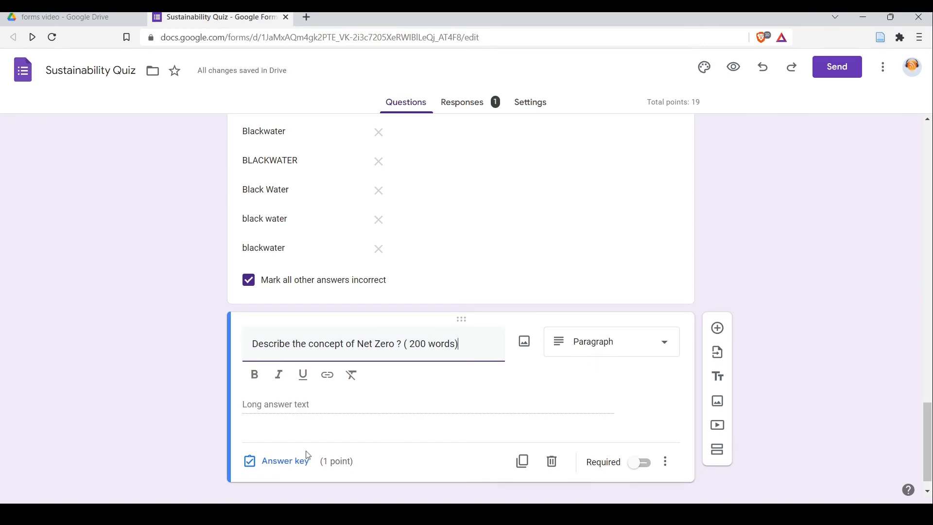
Set the Net Zero paragraph question's value to 5 points in its answer key.
{"action": "left_click", "coordinate": [282, 468]}
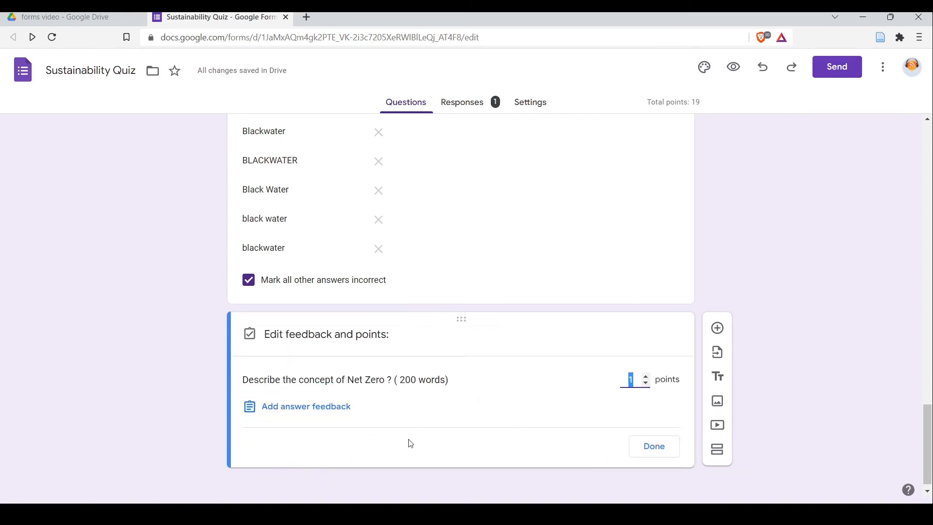
{"action": "left_click", "coordinate": [646, 379]}
{"action": "left_click", "coordinate": [666, 447]}
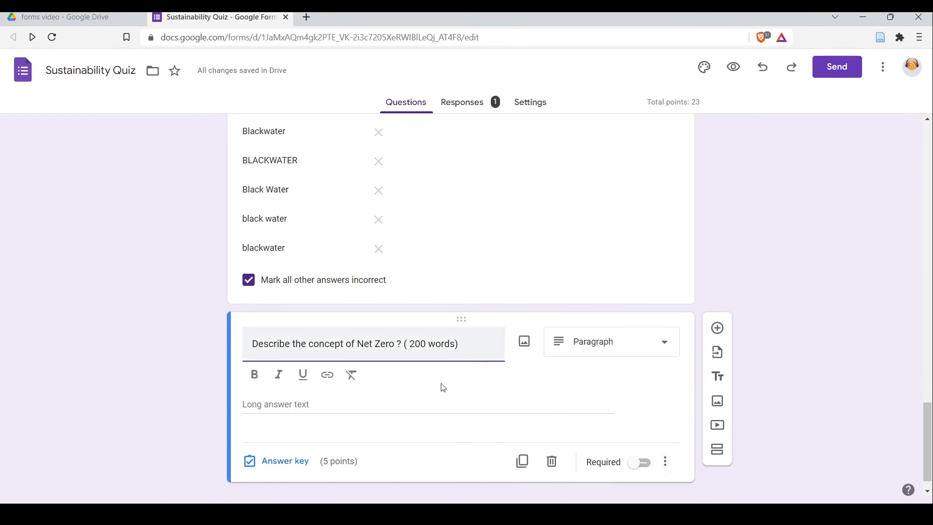
Preview the quiz and answer Q1 to Q5, using Personification of Earth for Q1, Climate Change Disclosures for Q2 and "Blackwater" for Q5.
{"action": "left_click", "coordinate": [732, 71]}
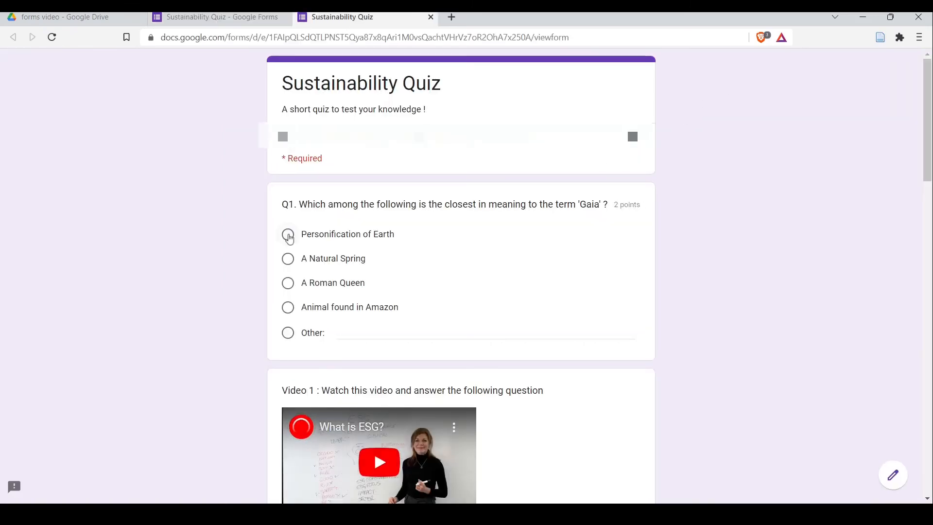
{"action": "left_click", "coordinate": [288, 236]}
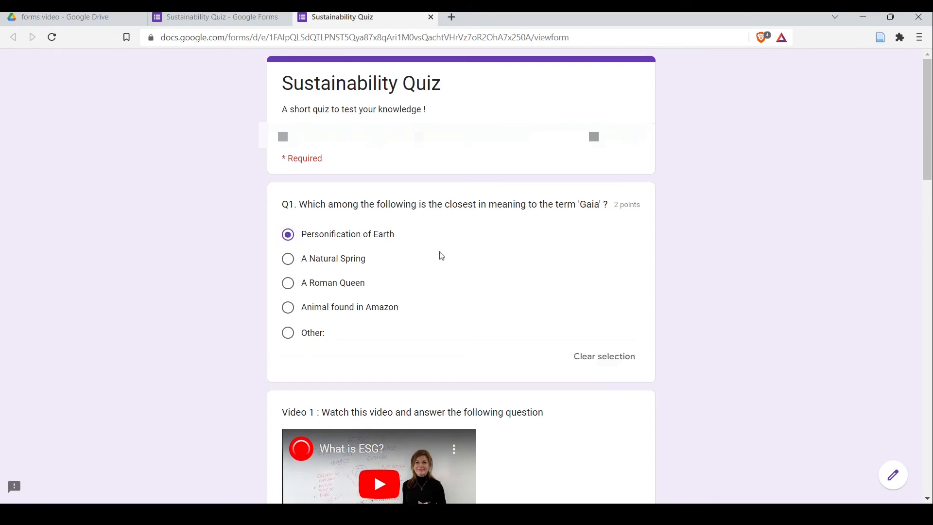
{"action": "scroll", "coordinate": [340, 238], "scroll_direction": "down", "scroll_amount": 8}
{"action": "left_click", "coordinate": [288, 248]}
{"action": "scroll", "coordinate": [437, 251], "scroll_direction": "down", "scroll_amount": 4}
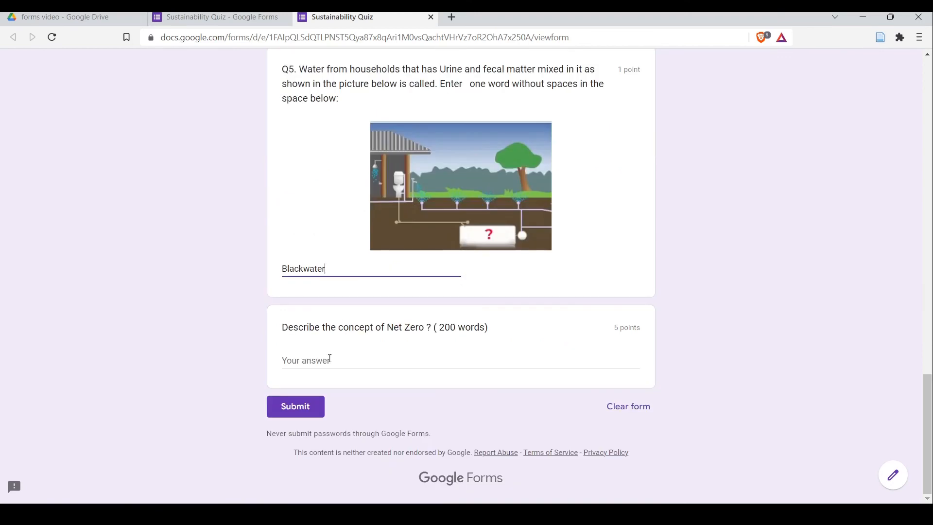
{"action": "left_click", "coordinate": [331, 360]}
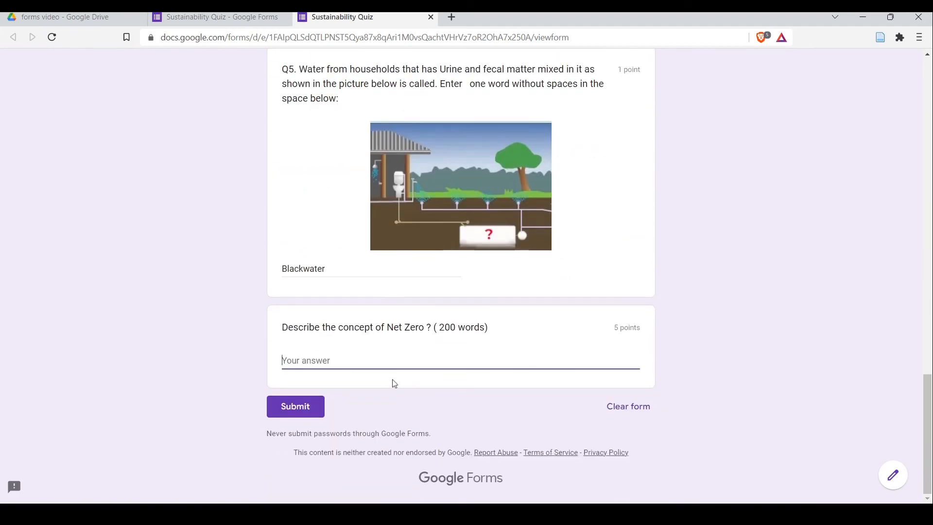
In the quiz settings of the form editor, set grades to release "Later, after manual review".
{"action": "left_click", "coordinate": [223, 18]}
{"action": "left_click", "coordinate": [530, 102]}
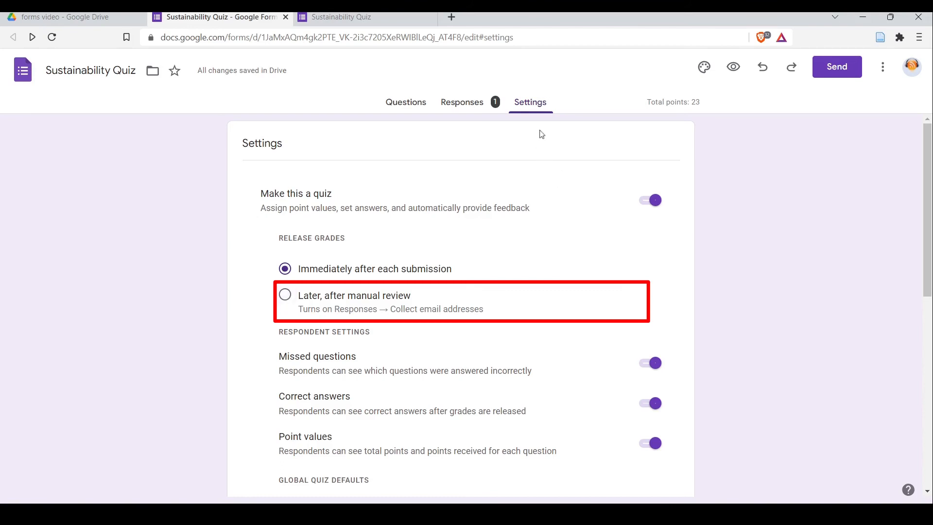
{"action": "left_click", "coordinate": [287, 299]}
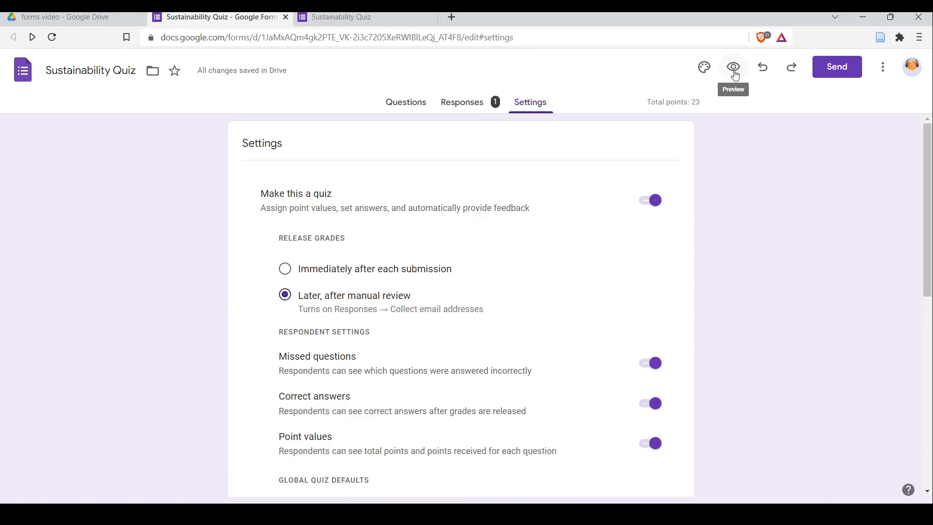
In the quiz preview, answer the 200-word question with a passage beginning "Net zero means achieving a balance between the greenhouse gases" and submit the response.
{"action": "left_click", "coordinate": [354, 18]}
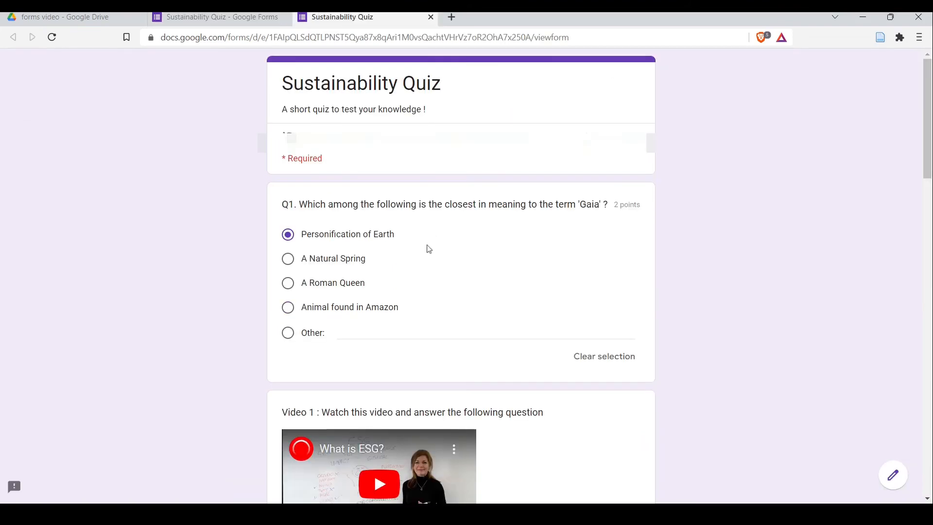
{"action": "scroll", "coordinate": [406, 275], "scroll_direction": "down", "scroll_amount": 4}
{"action": "scroll", "coordinate": [405, 274], "scroll_direction": "down", "scroll_amount": 12}
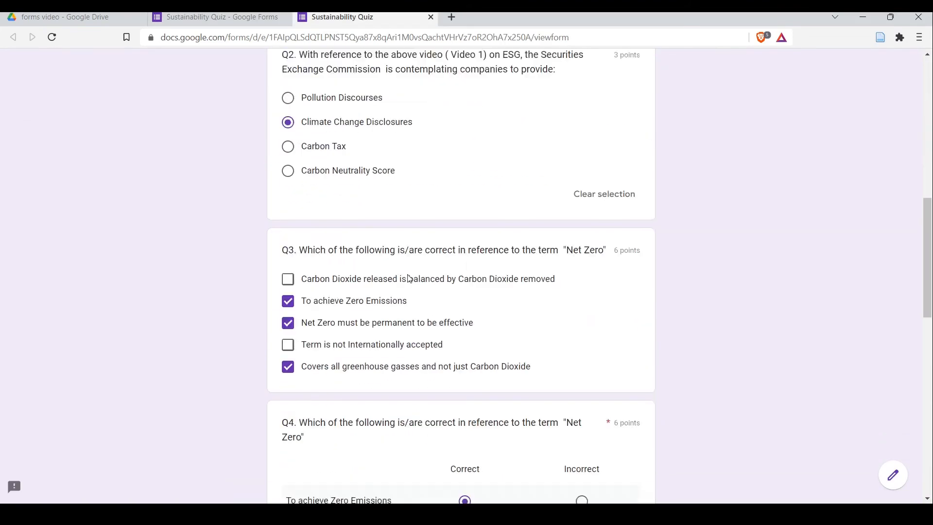
{"action": "scroll", "coordinate": [410, 281], "scroll_direction": "down", "scroll_amount": 8}
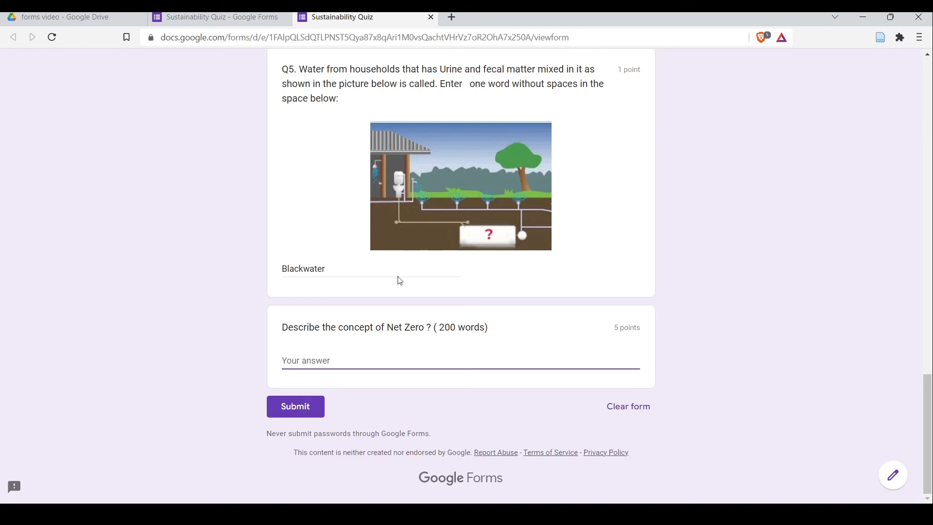
{"action": "type", "text": "Net zero means achieving a balance between the greenhouse gases put into the atmosphere and those taken out.  Think about it like a bath – turn on the taps and you add more water, pull out the plug and water flows out. The amount of water in the bath depends on both the input from the taps and the output via the plughole. To keep the amount of water in the bath at the same level, you need to make sure that the input and output are balanced.  Reaching net zero applies the same principle, requiring us to balance the amount of greenhouse gases we emit with the amount we remove. When what we add is no more than what we take away, we reach net zero."}
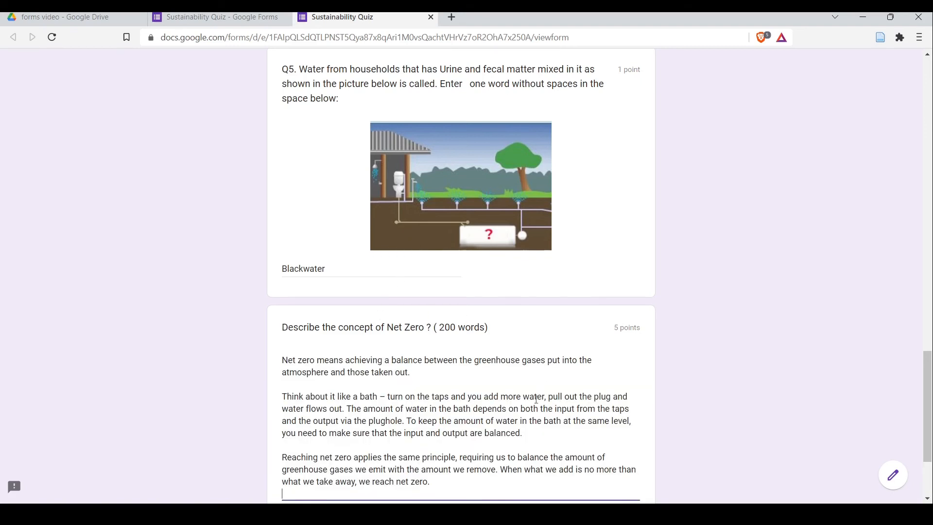
{"action": "scroll", "coordinate": [536, 399], "scroll_direction": "down", "scroll_amount": 3}
{"action": "scroll", "coordinate": [506, 289], "scroll_direction": "up", "scroll_amount": 4}
{"action": "scroll", "coordinate": [505, 298], "scroll_direction": "down", "scroll_amount": 4}
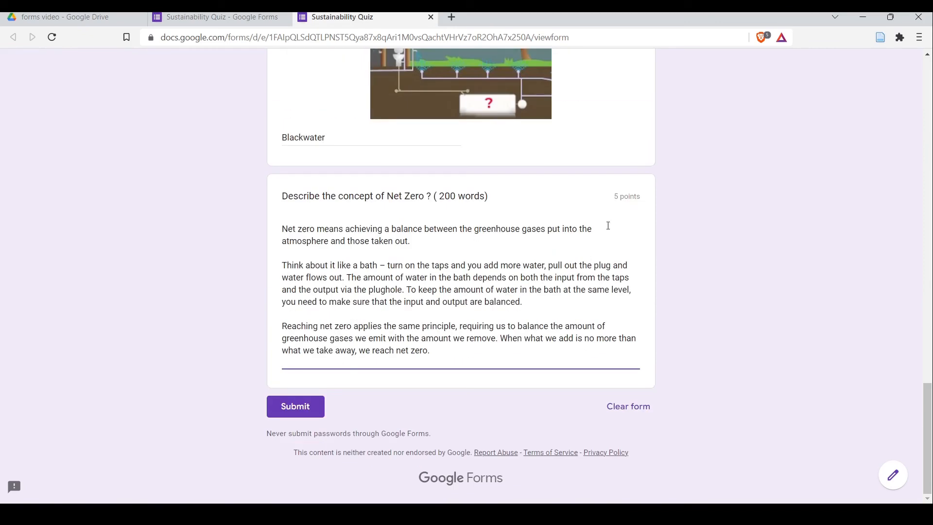
{"action": "left_click", "coordinate": [228, 18]}
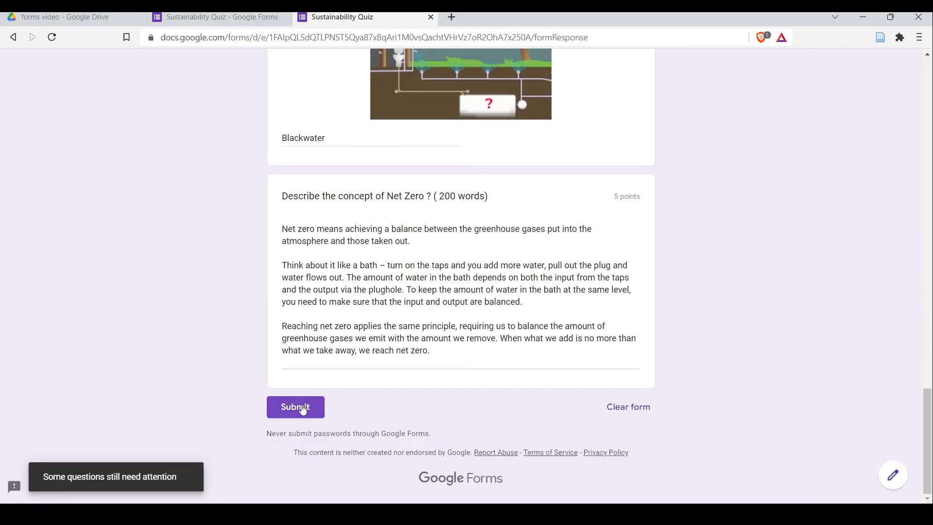
{"action": "left_click", "coordinate": [309, 414]}
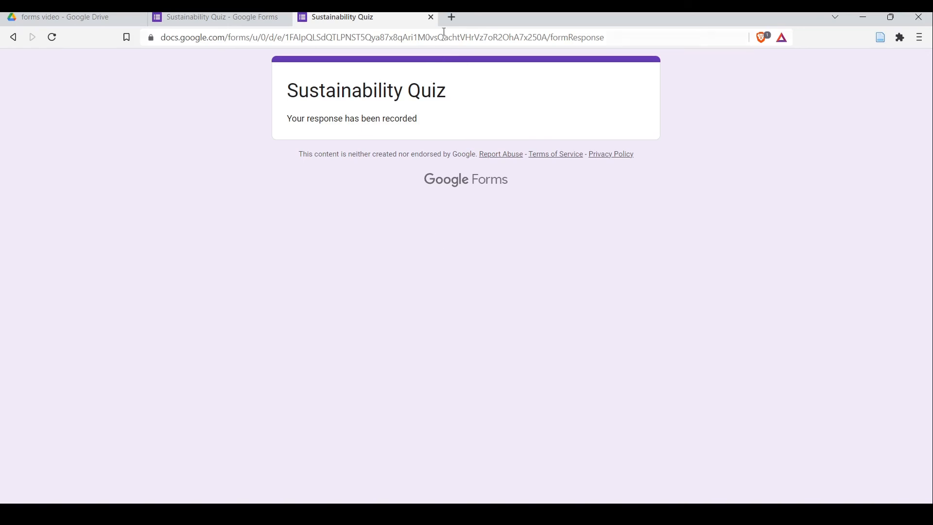
Close the submitted quiz preview and open the summary of the form's responses.
{"action": "left_click", "coordinate": [431, 17]}
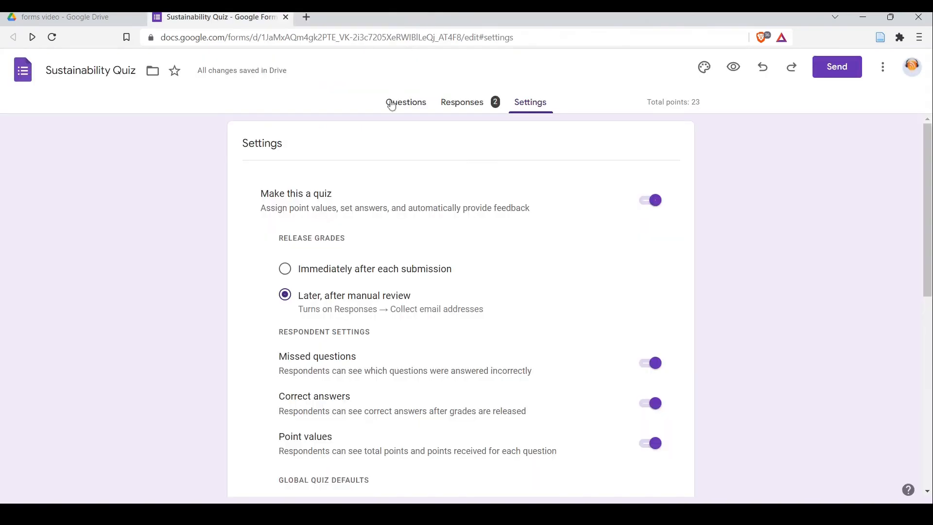
{"action": "left_click", "coordinate": [461, 109]}
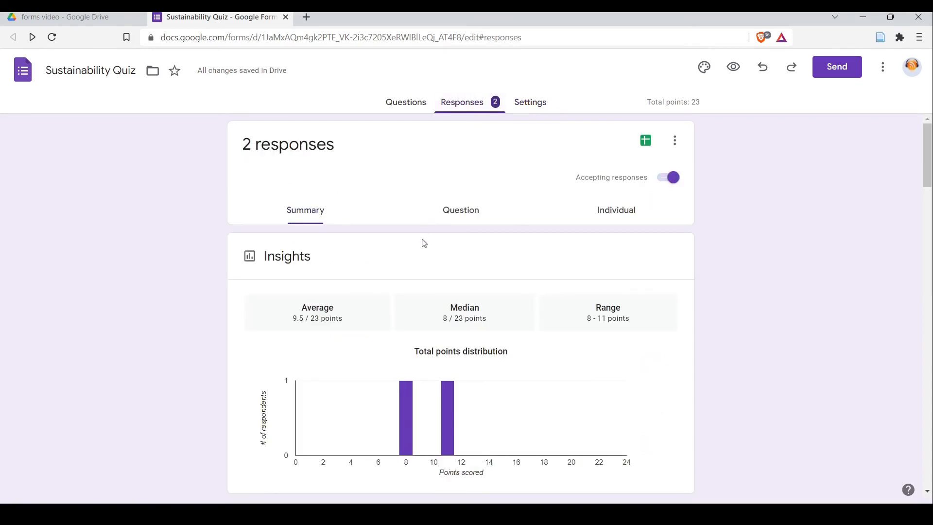
Open the first individual response, score its Net Zero description question 0 out of 5 and save the grade.
{"action": "left_click", "coordinate": [623, 214]}
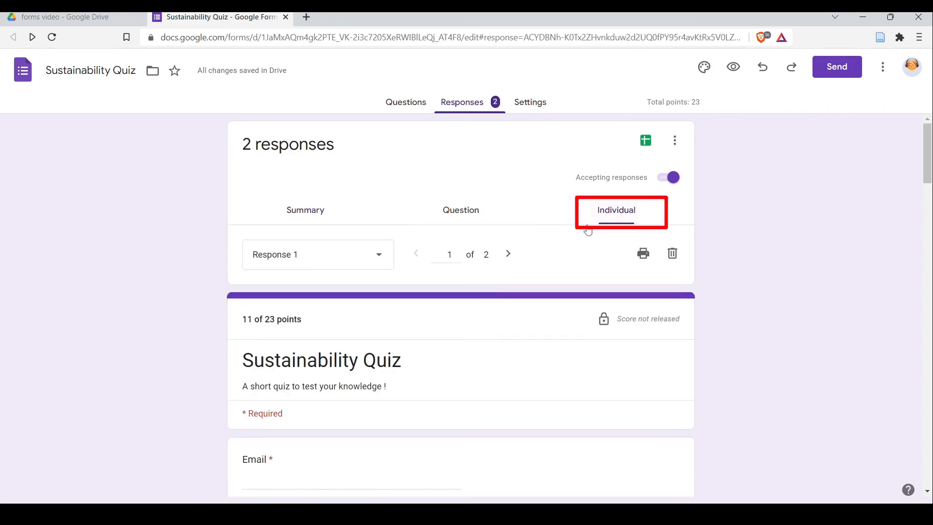
{"action": "left_click", "coordinate": [380, 263]}
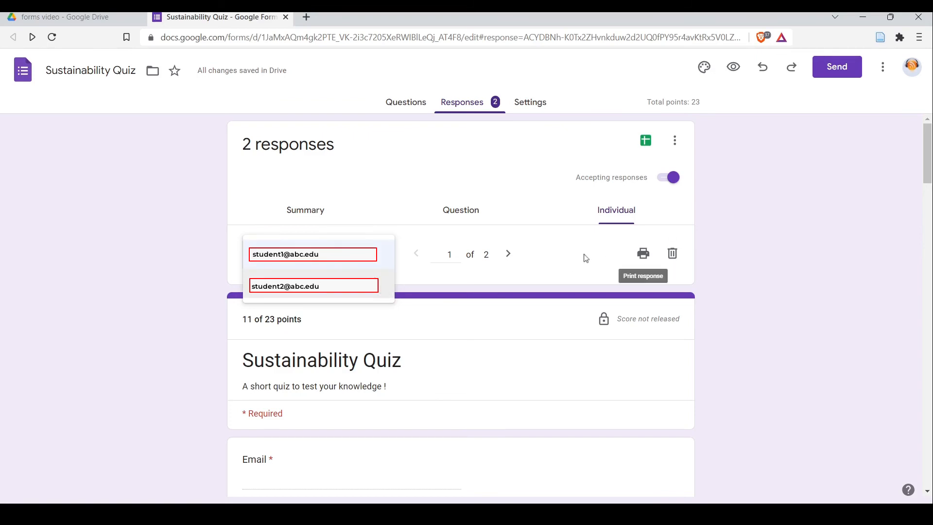
{"action": "left_click", "coordinate": [543, 269]}
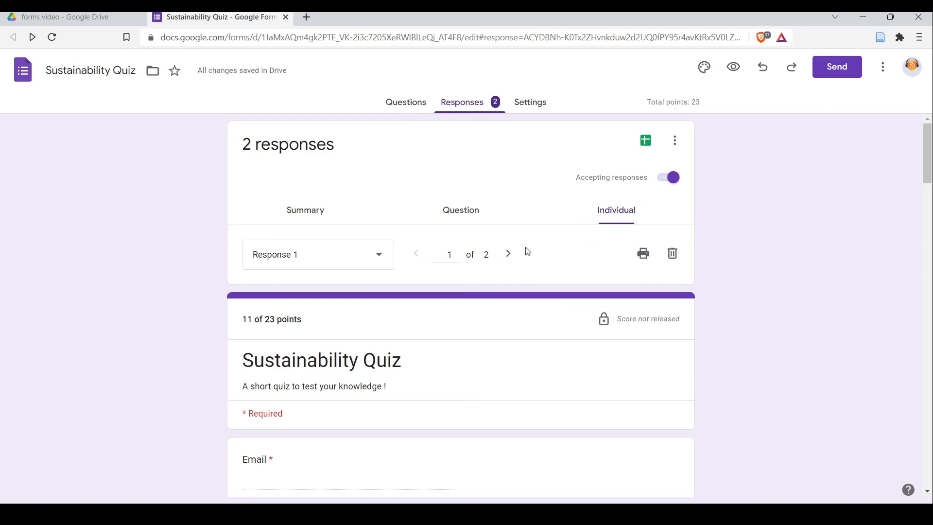
{"action": "scroll", "coordinate": [423, 316], "scroll_direction": "down", "scroll_amount": 15}
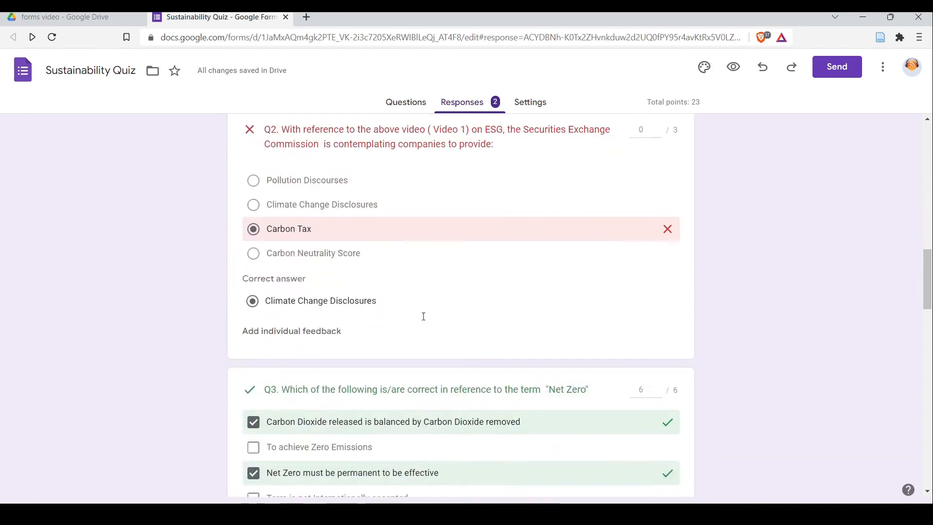
{"action": "scroll", "coordinate": [424, 321], "scroll_direction": "down", "scroll_amount": 15}
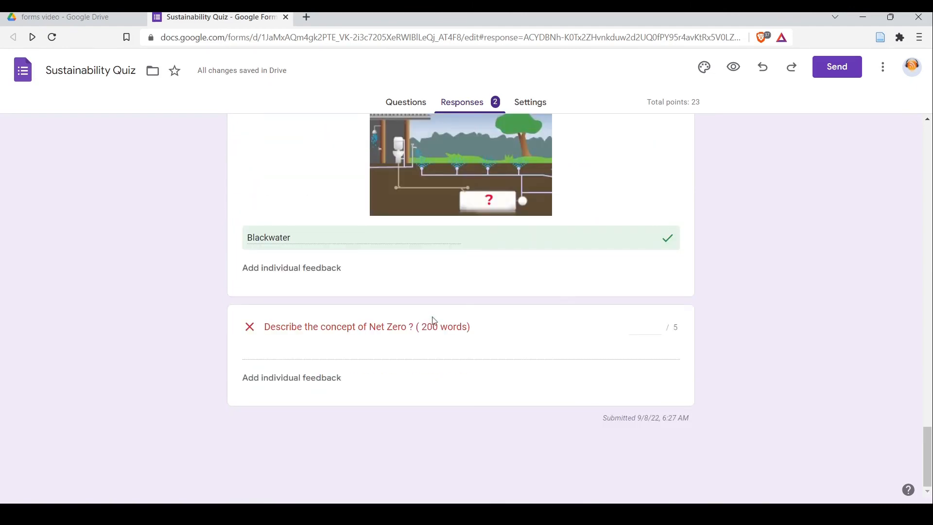
{"action": "scroll", "coordinate": [434, 321], "scroll_direction": "up", "scroll_amount": 15}
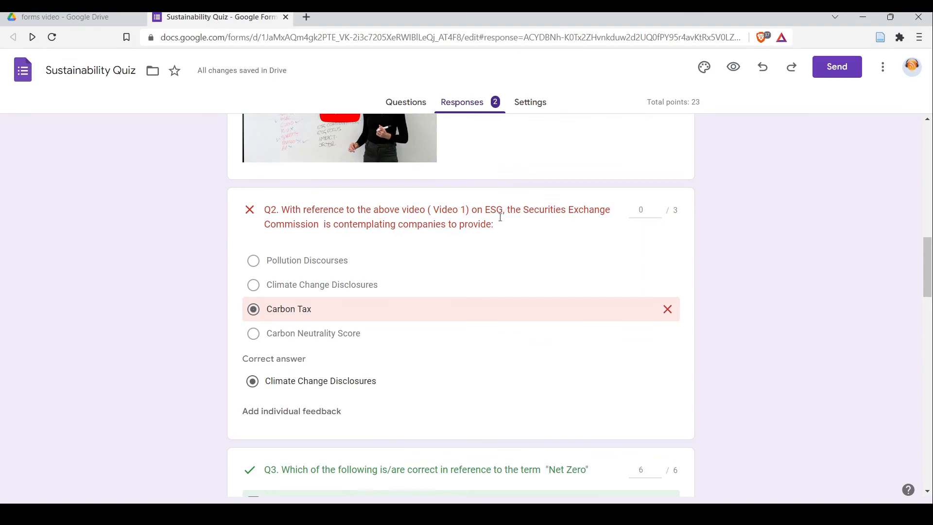
{"action": "scroll", "coordinate": [500, 217], "scroll_direction": "up", "scroll_amount": 10}
{"action": "scroll", "coordinate": [503, 225], "scroll_direction": "down", "scroll_amount": 20}
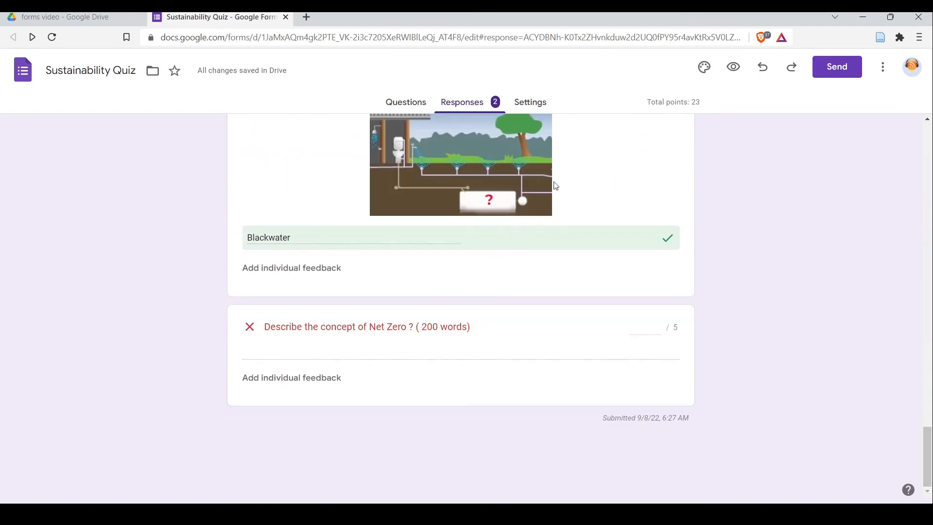
{"action": "left_click", "coordinate": [645, 327]}
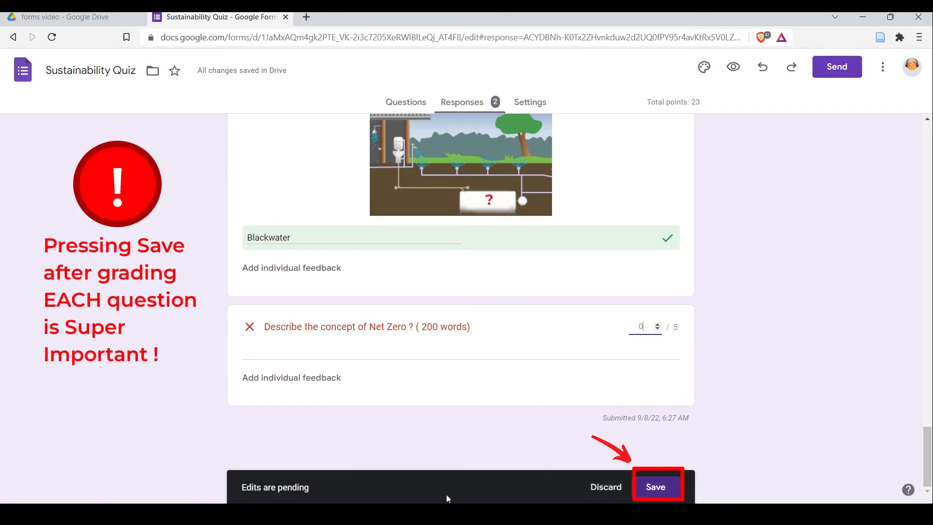
{"action": "left_click", "coordinate": [654, 488]}
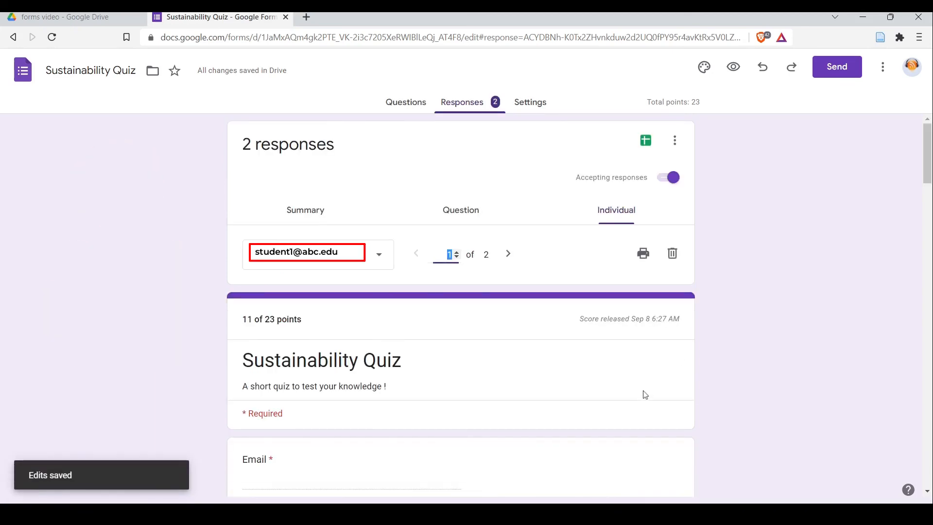
Score the second response's Net Zero description answer 4 out of 5 and save the grade.
{"action": "left_click", "coordinate": [509, 255]}
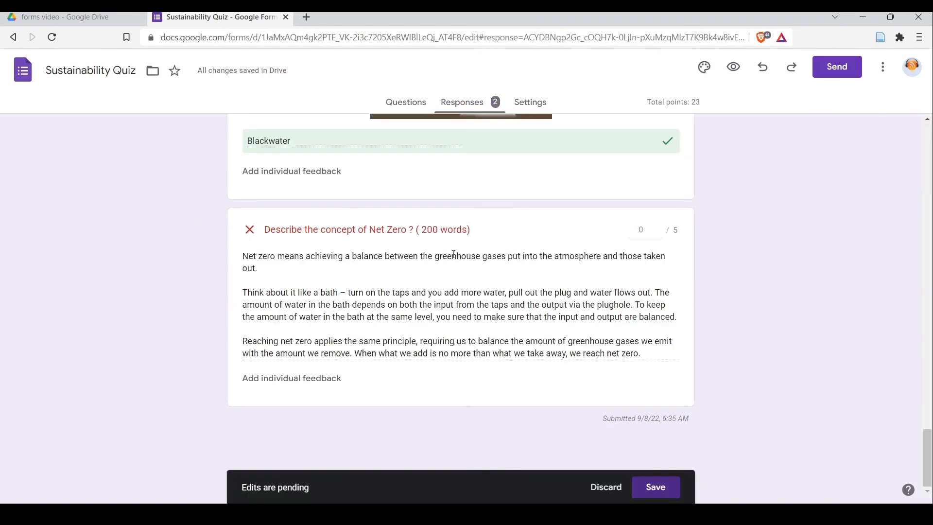
{"action": "left_click", "coordinate": [644, 230]}
{"action": "type", "text": "4"}
{"action": "left_click", "coordinate": [657, 492]}
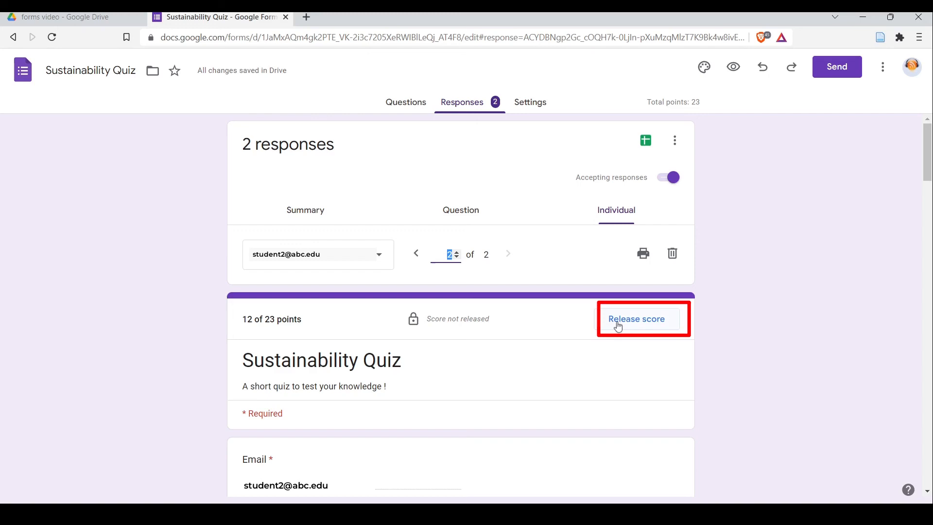
Release the quiz scores by email to all respondents.
{"action": "left_click", "coordinate": [649, 325]}
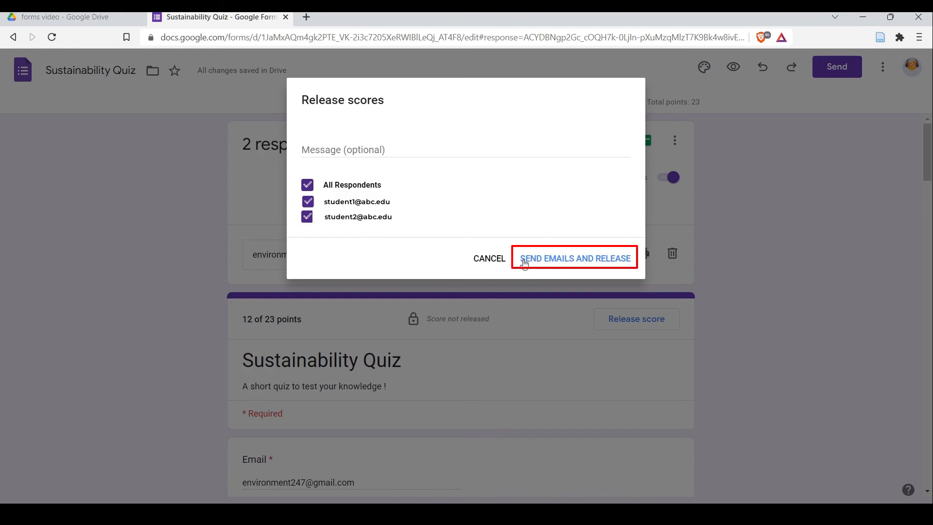
{"action": "left_click", "coordinate": [617, 265]}
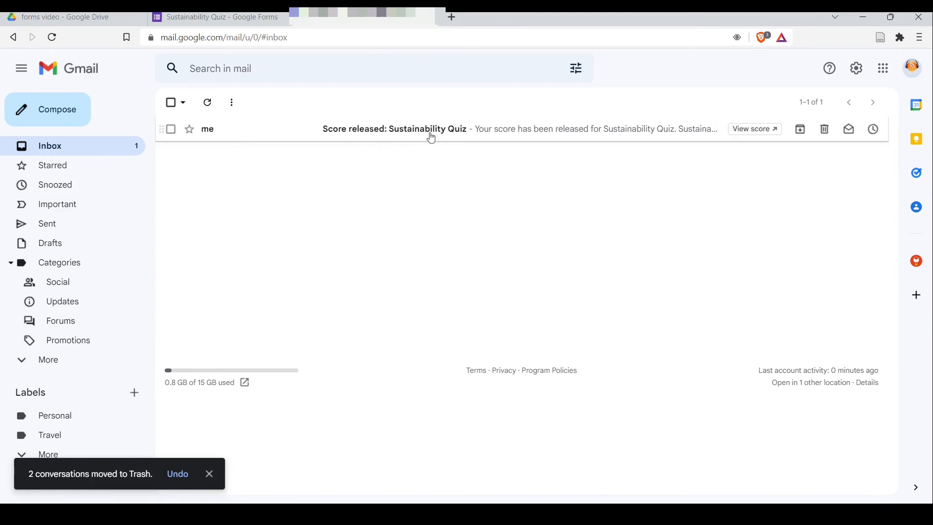
In Gmail, open the "Score released: Sustainability Quiz" email and view the graded quiz through to the Net Zero answer.
{"action": "left_click", "coordinate": [432, 131]}
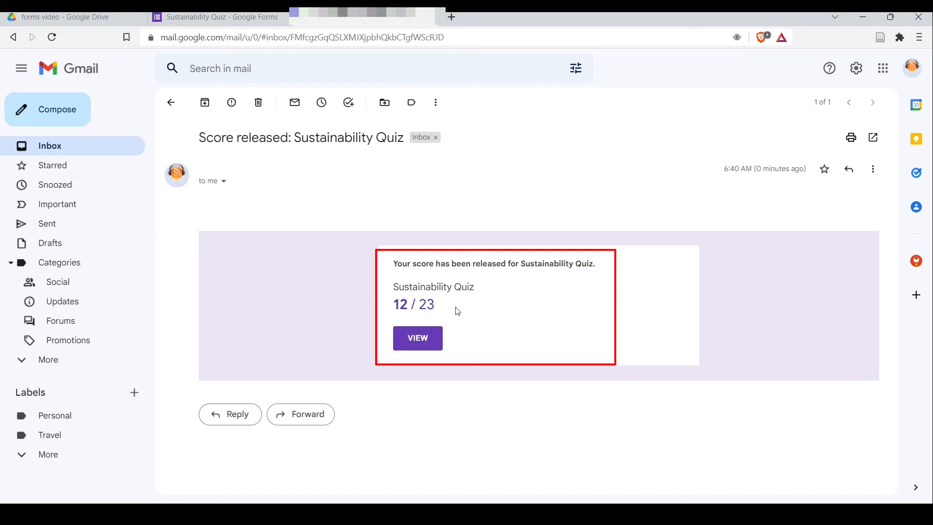
{"action": "left_click", "coordinate": [434, 345]}
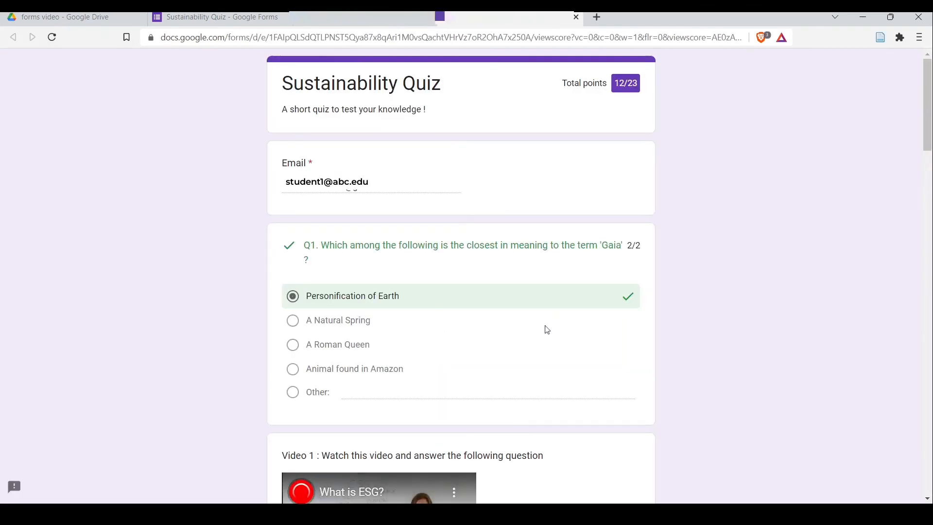
{"action": "scroll", "coordinate": [547, 330], "scroll_direction": "down", "scroll_amount": 20}
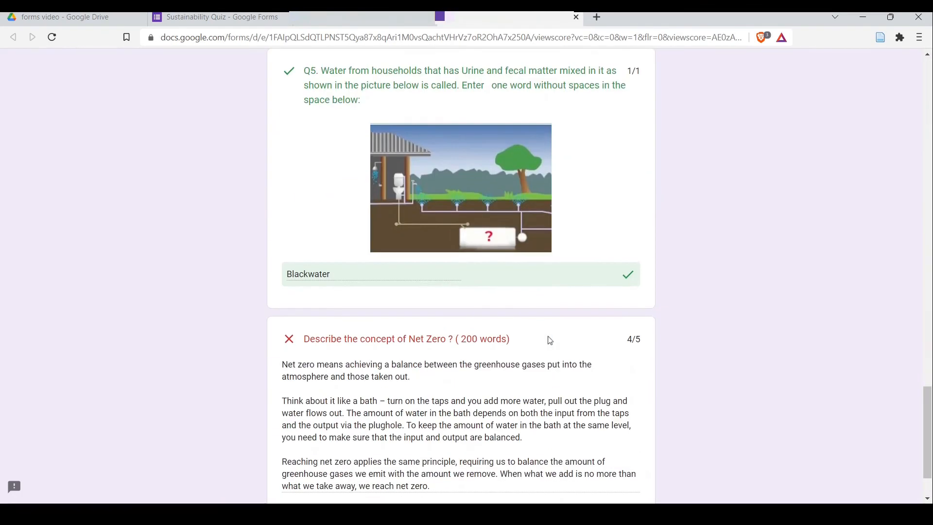
{"action": "scroll", "coordinate": [550, 341], "scroll_direction": "down", "scroll_amount": 2}
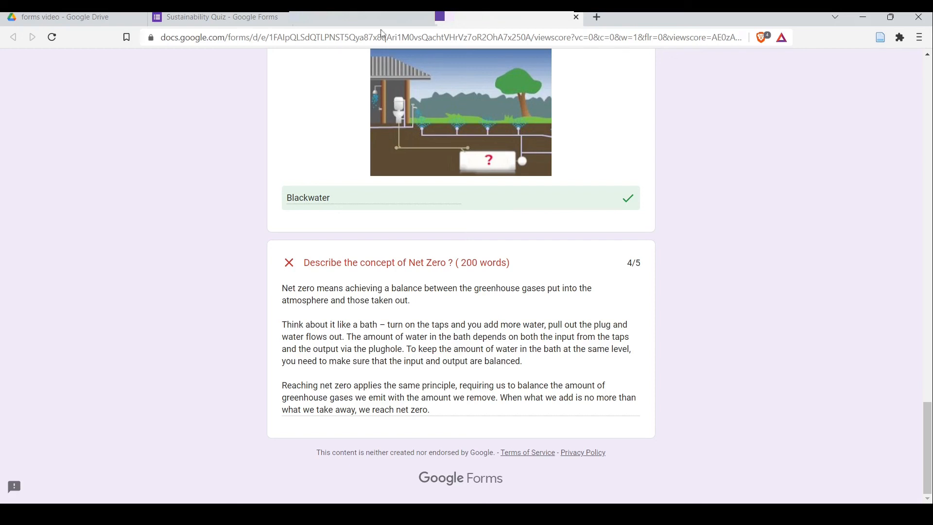
{"action": "left_click", "coordinate": [343, 21]}
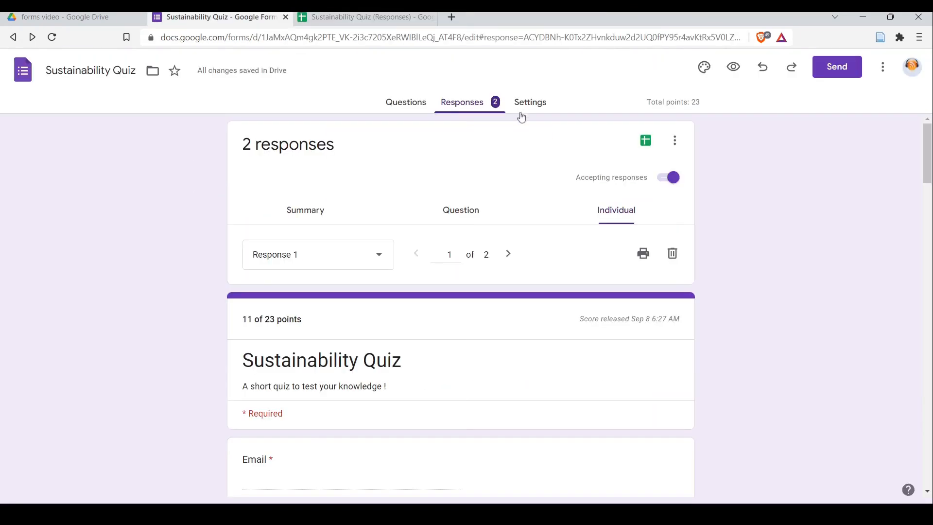
From the quiz's responses in Google Forms, open the linked response spreadsheet, view its contents and close it.
{"action": "left_click", "coordinate": [431, 17]}
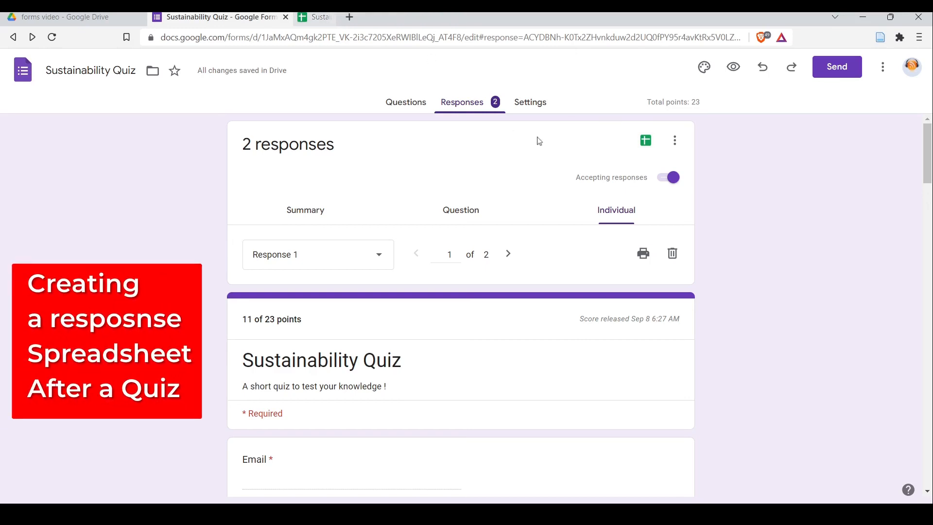
{"action": "left_click", "coordinate": [647, 142]}
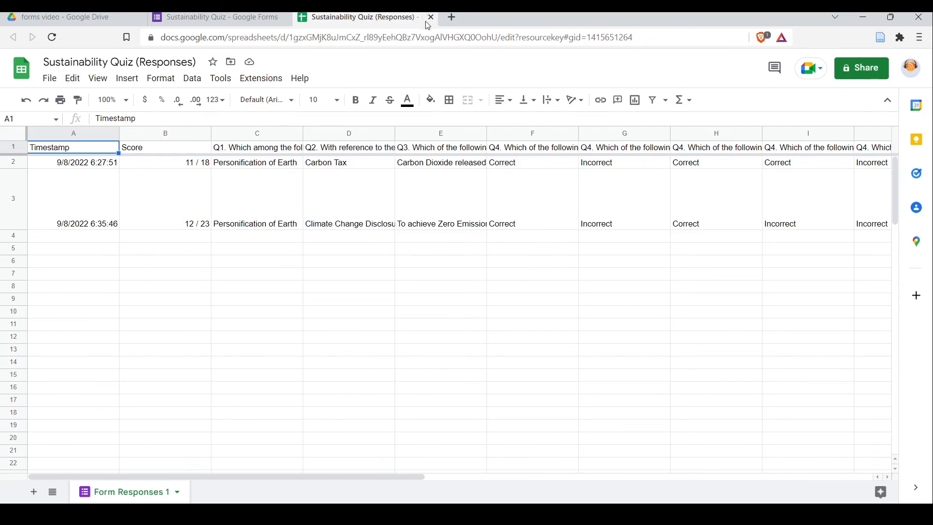
{"action": "left_click", "coordinate": [430, 17]}
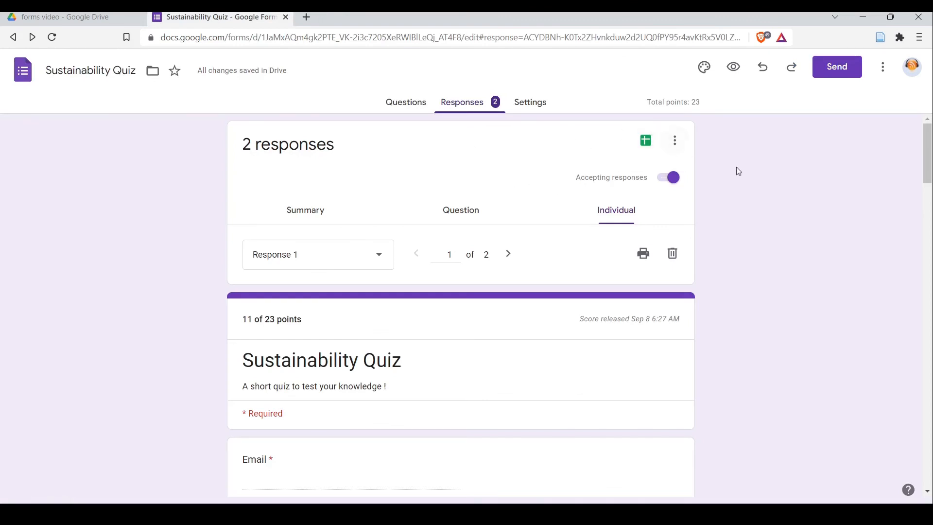
Unlink the form from its current response spreadsheet.
{"action": "left_click", "coordinate": [675, 142]}
{"action": "left_click", "coordinate": [541, 208]}
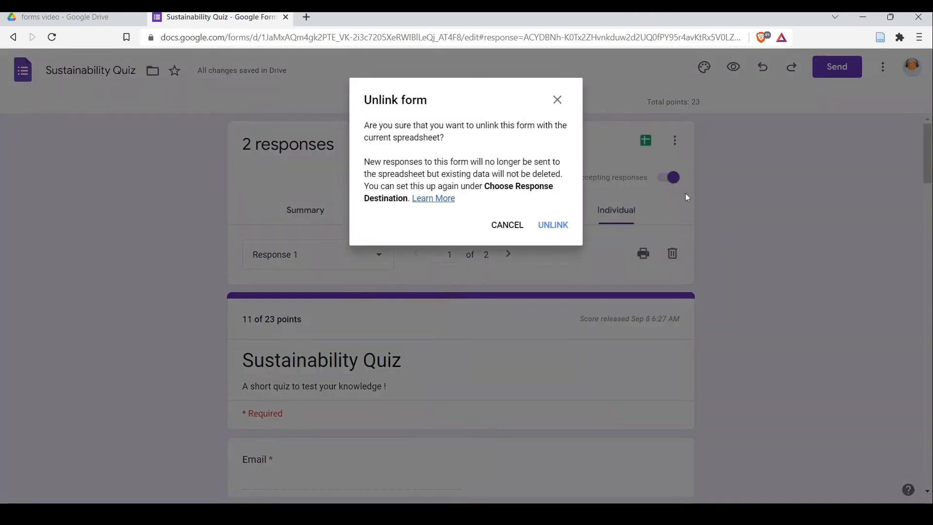
{"action": "left_click", "coordinate": [552, 226]}
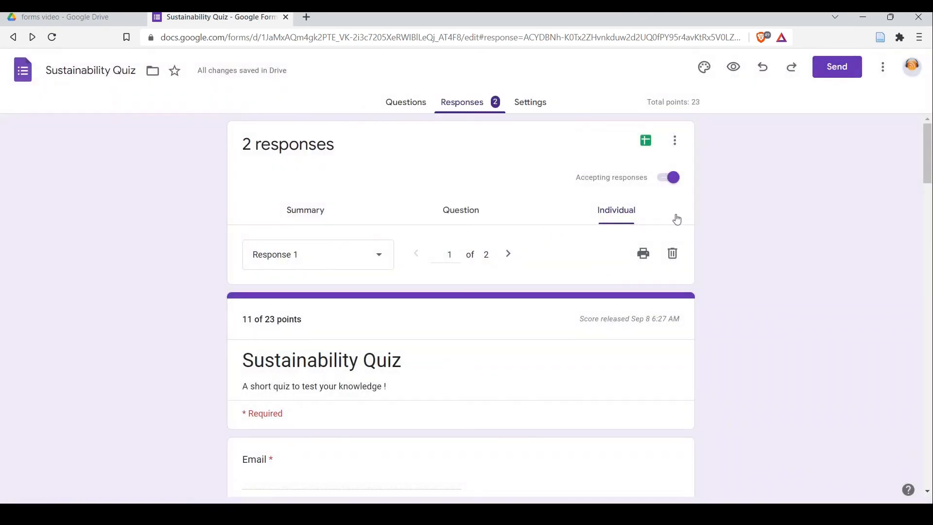
Create a new spreadsheet as the response destination, keeping the suggested name "Sustainability Quiz (Responses)".
{"action": "left_click", "coordinate": [648, 143]}
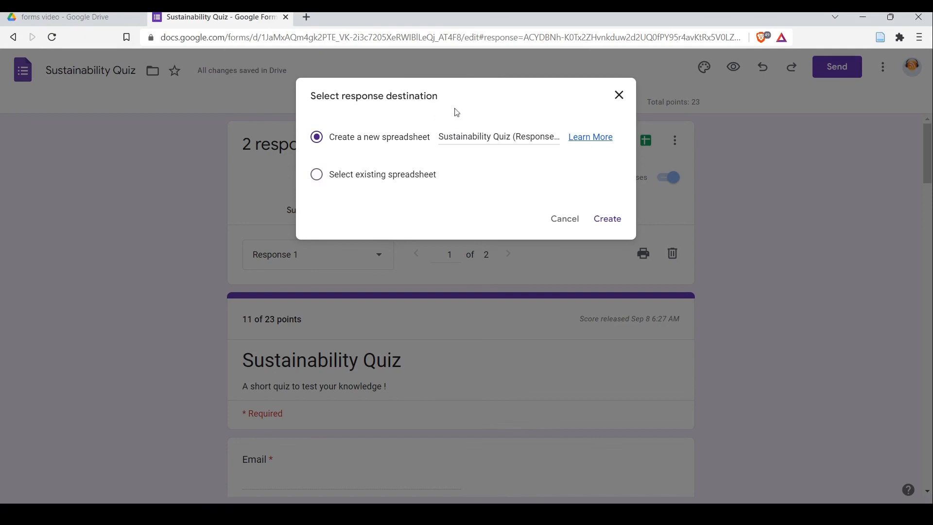
{"action": "left_click", "coordinate": [564, 221]}
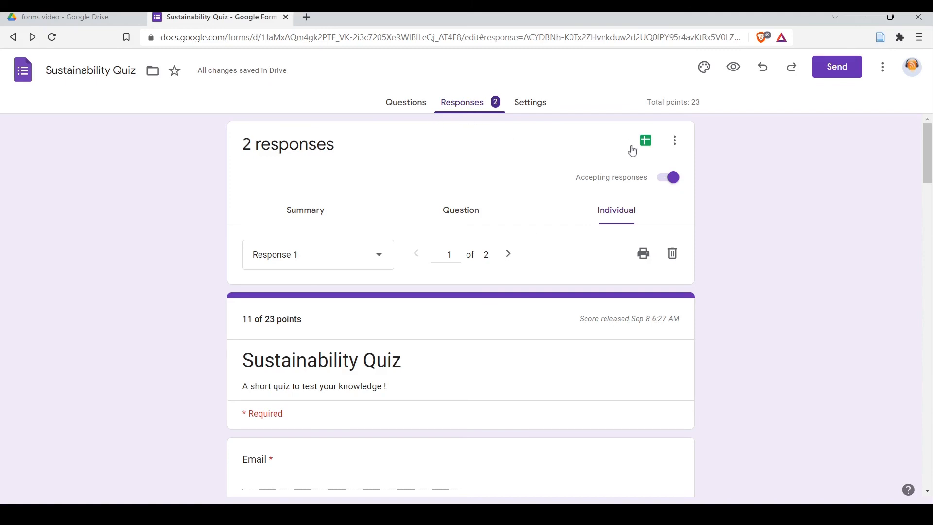
{"action": "left_click", "coordinate": [650, 144]}
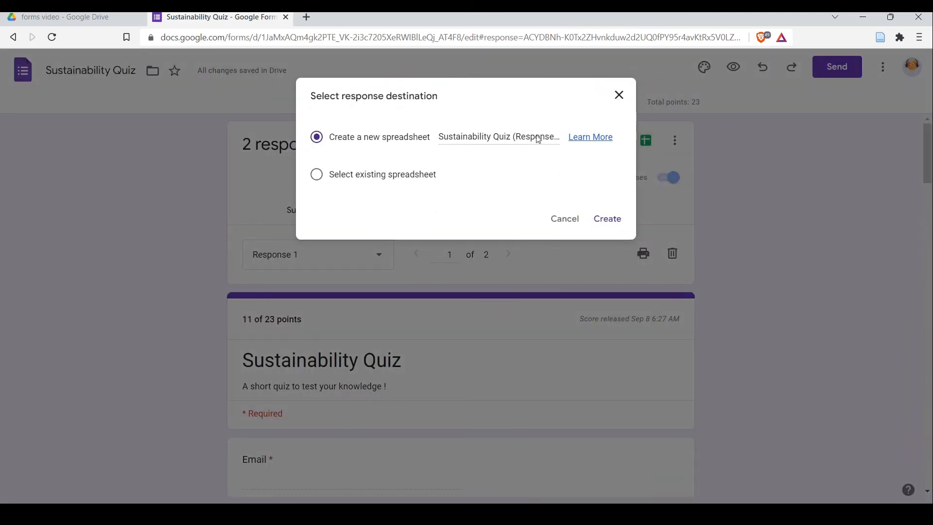
{"action": "left_click", "coordinate": [607, 222]}
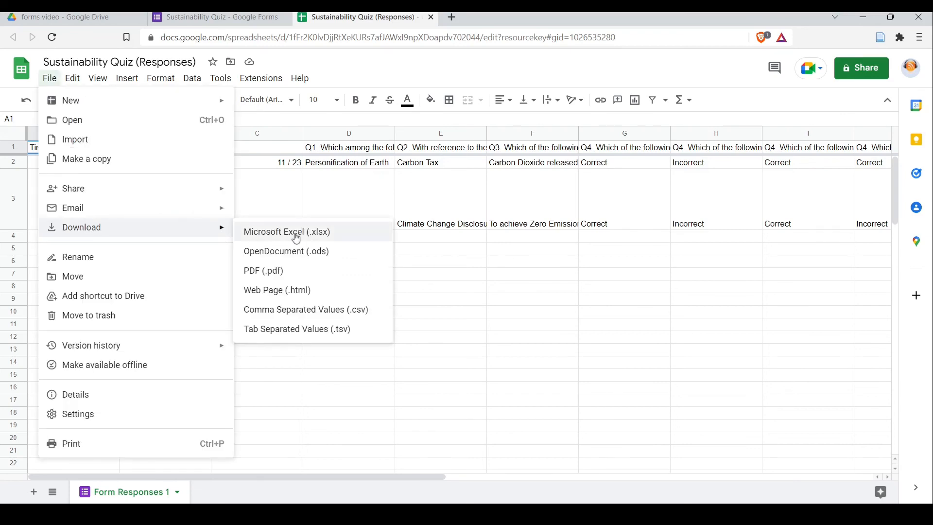
{"action": "left_click", "coordinate": [442, 291]}
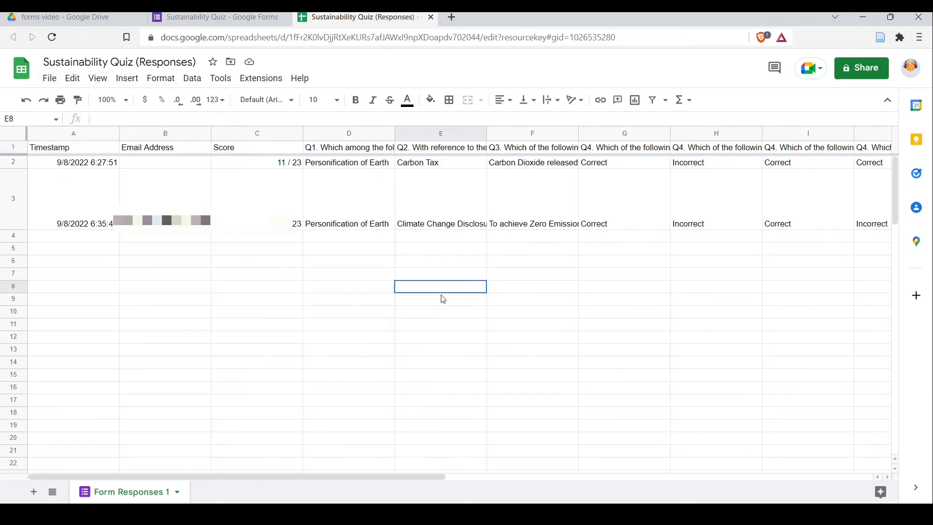
{"action": "left_click_drag", "start_coordinate": [443, 299], "coordinate": [444, 303]}
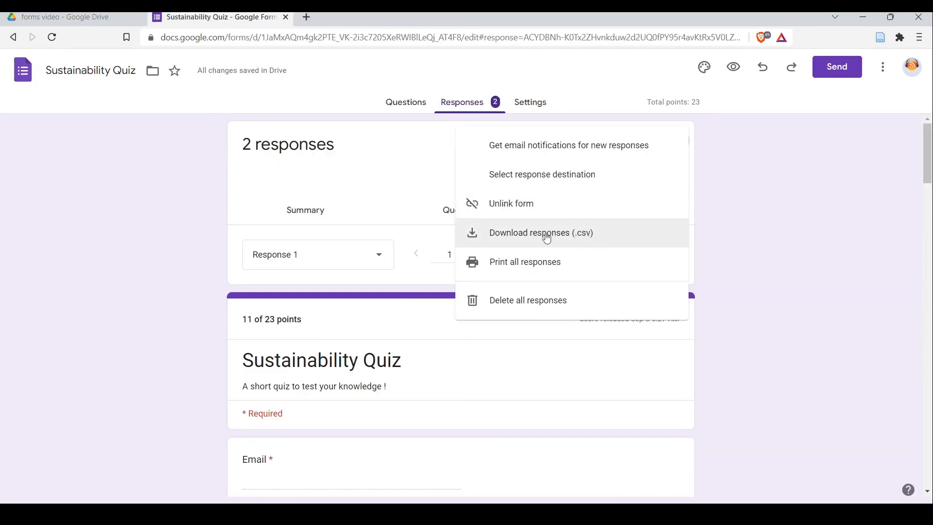
{"action": "left_click", "coordinate": [425, 150]}
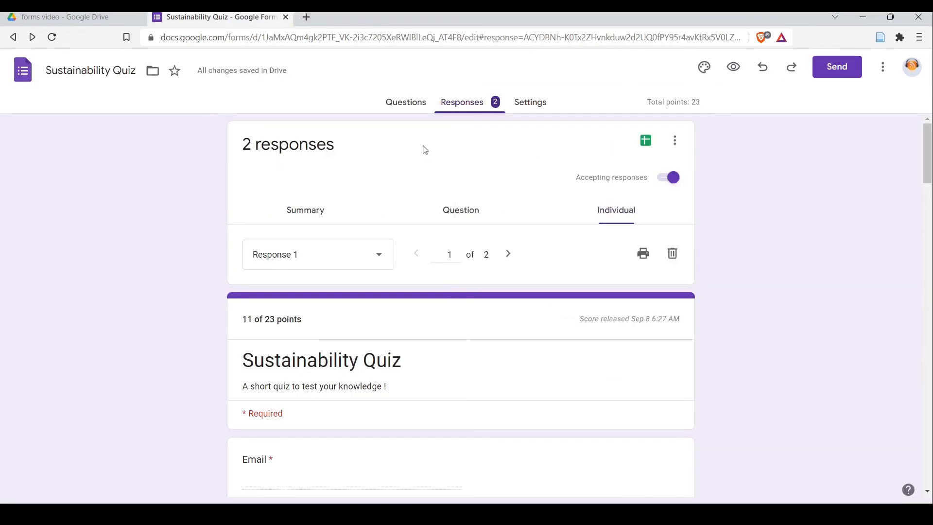
{"action": "left_click", "coordinate": [676, 143]}
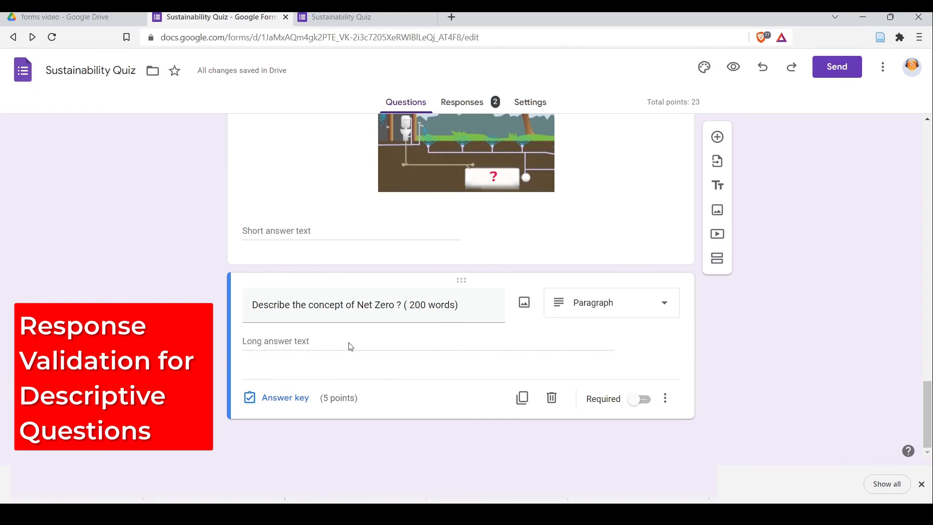
Add response validation to the Net Zero paragraph question, using Length with Maximum character count.
{"action": "left_click", "coordinate": [409, 305]}
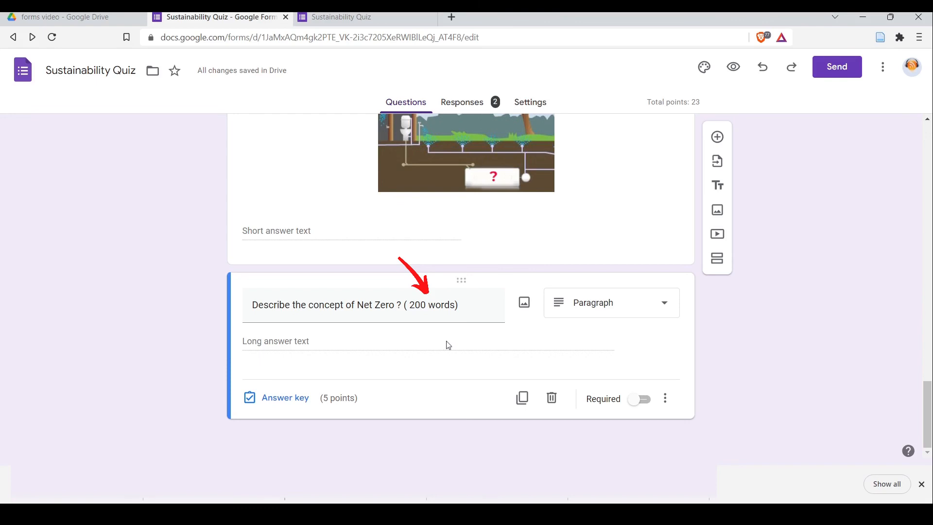
{"action": "left_click", "coordinate": [666, 400]}
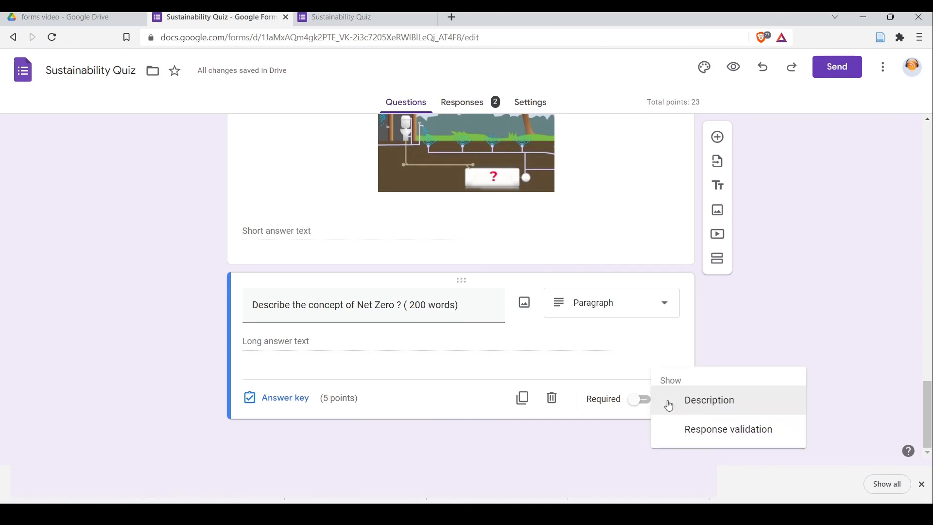
{"action": "left_click", "coordinate": [782, 429]}
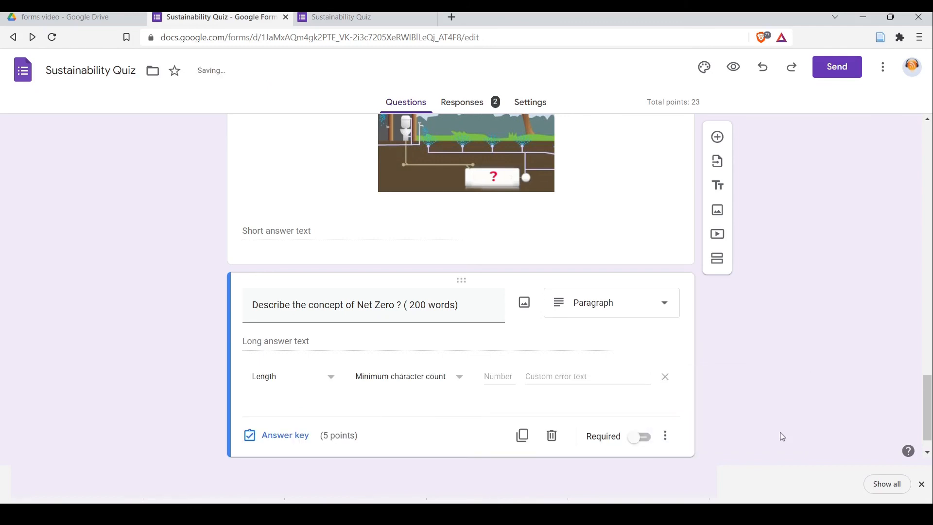
{"action": "left_click", "coordinate": [331, 384]}
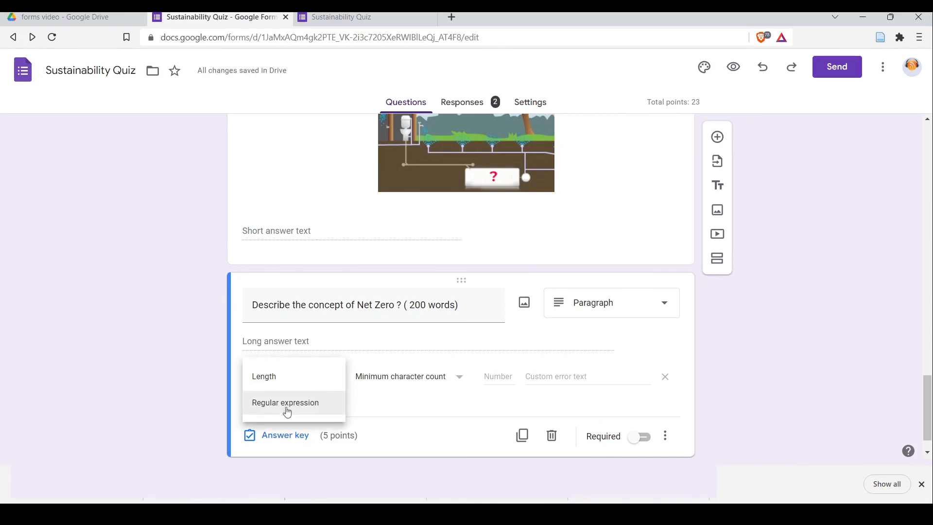
{"action": "left_click", "coordinate": [285, 382]}
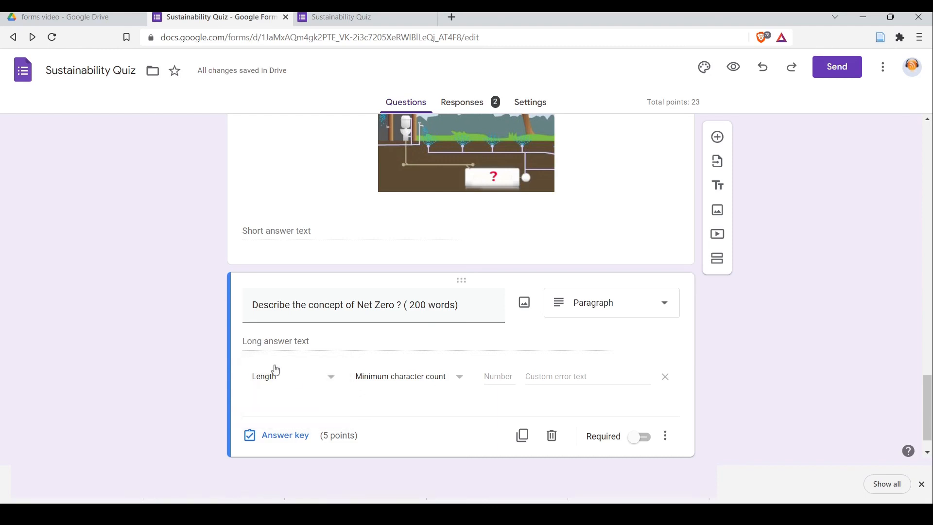
{"action": "left_click", "coordinate": [463, 383]}
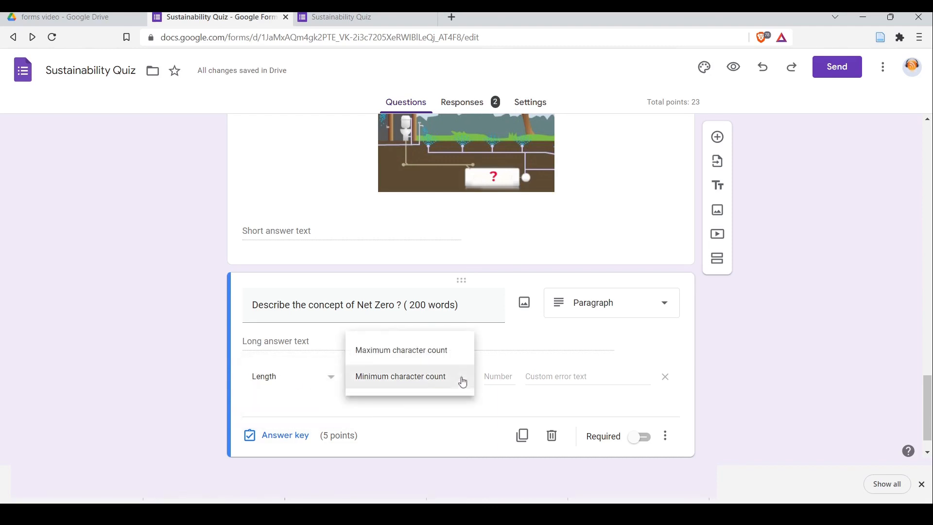
{"action": "left_click", "coordinate": [409, 359]}
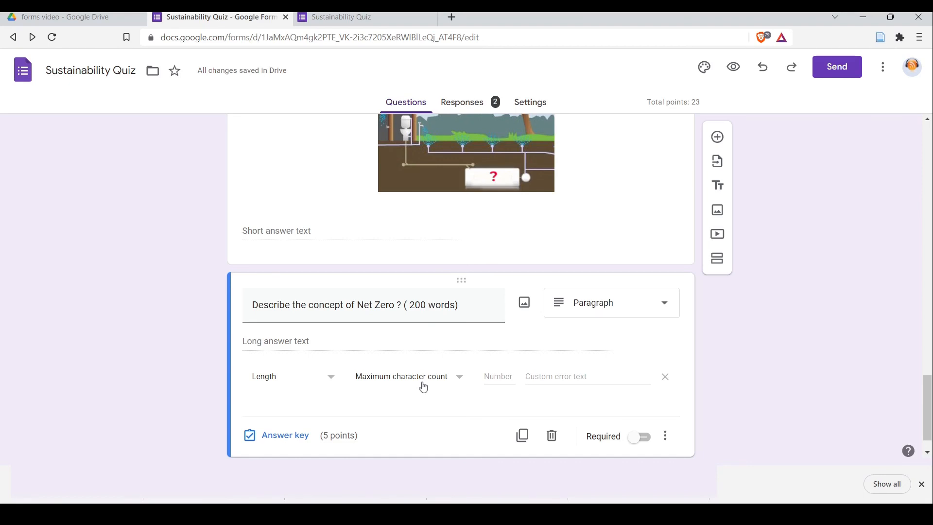
Set the character limit to 1000 and the custom error text to "Please stick to the prescribed word limit of 200 words".
{"action": "left_click", "coordinate": [490, 375]}
{"action": "type", "text": "1000"}
{"action": "left_click", "coordinate": [535, 377]}
{"action": "key", "text": "ctrl+v"}
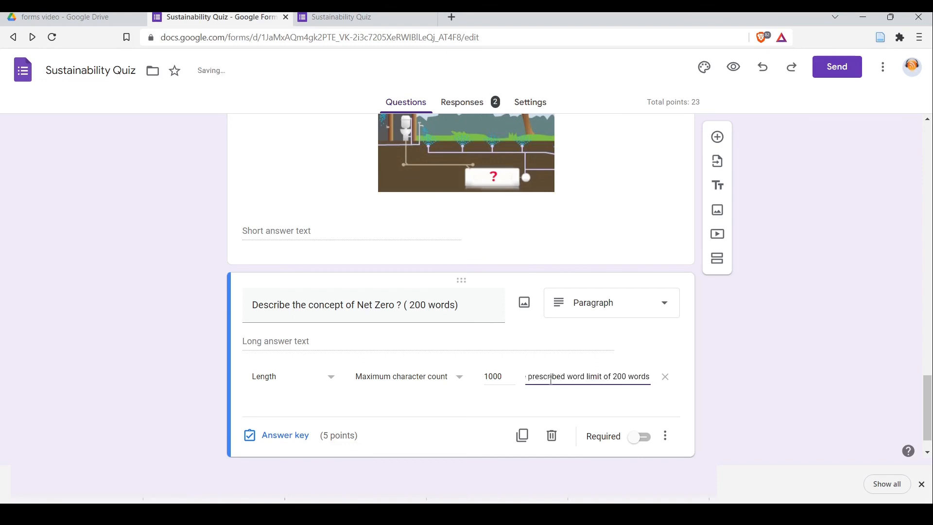
{"action": "left_click_drag", "start_coordinate": [554, 378], "coordinate": [512, 382]}
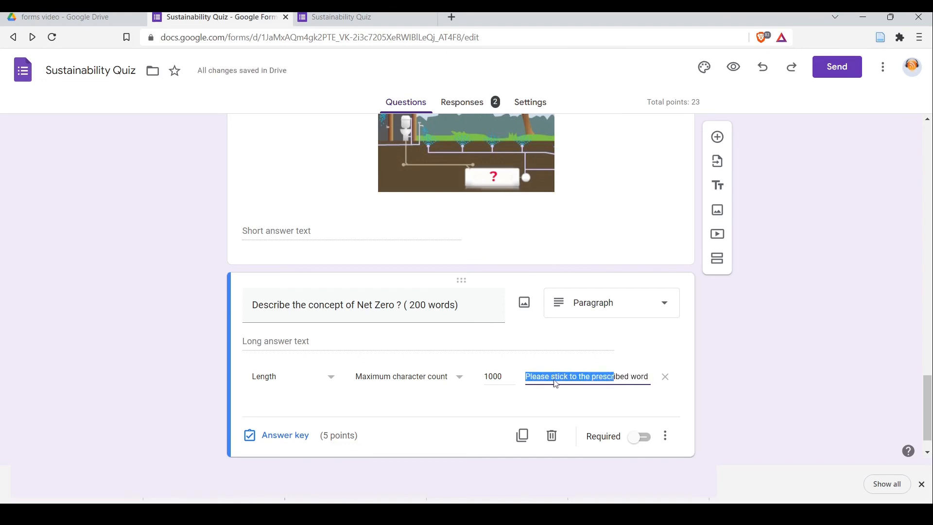
{"action": "left_click", "coordinate": [777, 368]}
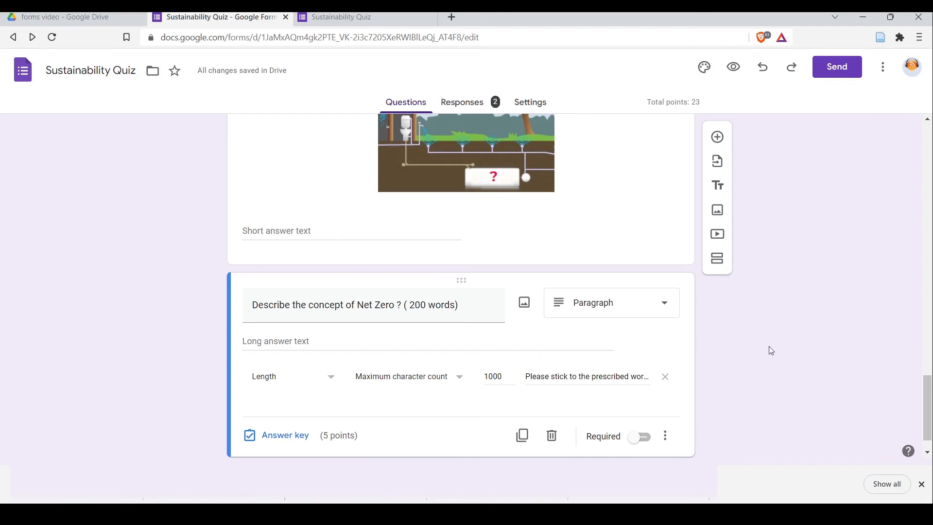
Preview the quiz and test the Net Zero limit by adding a paragraph starting "Getting to net-zero requires" and deleting its last sentence.
{"action": "left_click", "coordinate": [735, 73]}
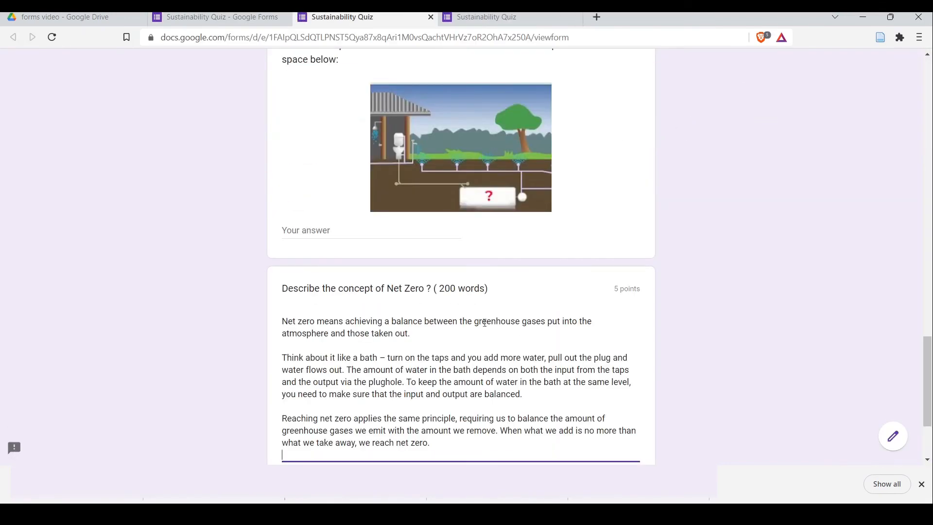
{"action": "scroll", "coordinate": [484, 322], "scroll_direction": "down", "scroll_amount": 3}
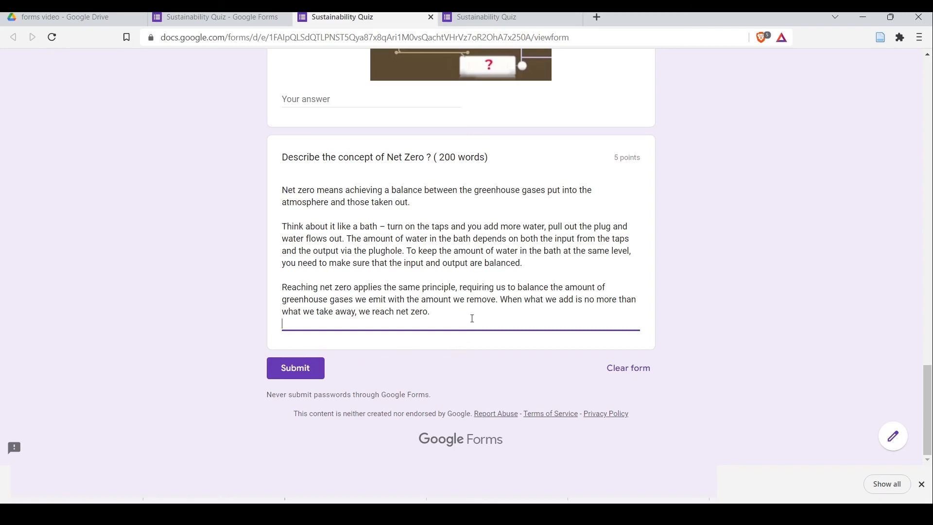
{"action": "key", "text": "Return"}
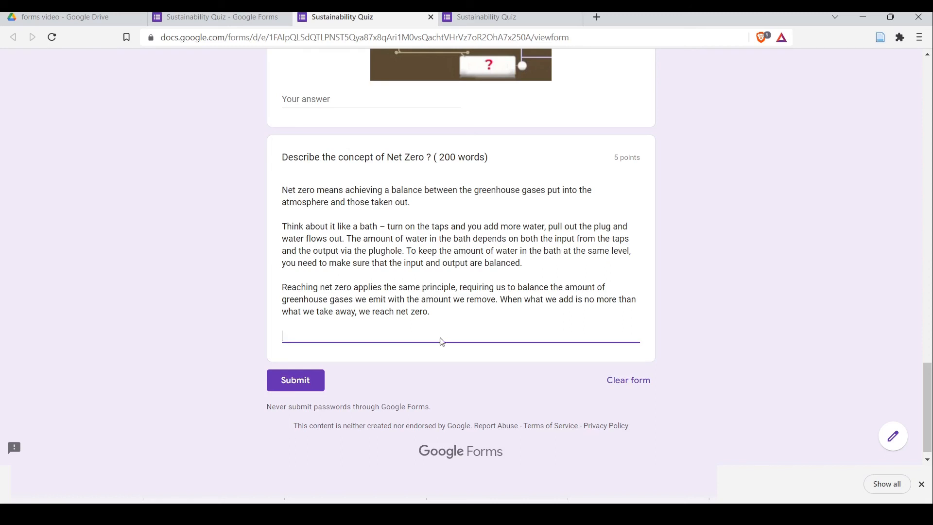
{"action": "type", "text": "Getting to net-zero requires significant abatement of greenhouse gas emissions across all sectors of the economy. For example, switching from fossil fuels to renewables including wind and solar power to generate electricity is significantly reducing carbon dioxide emissions in many countries. To make deeper cuts in emissions, large-scale investment and innovation are needed"}
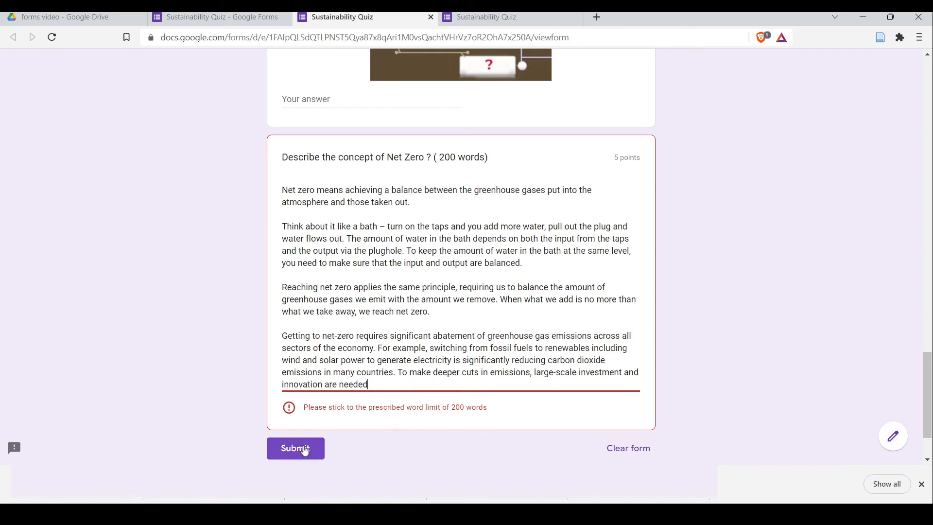
{"action": "left_click_drag", "start_coordinate": [378, 347], "coordinate": [418, 386]}
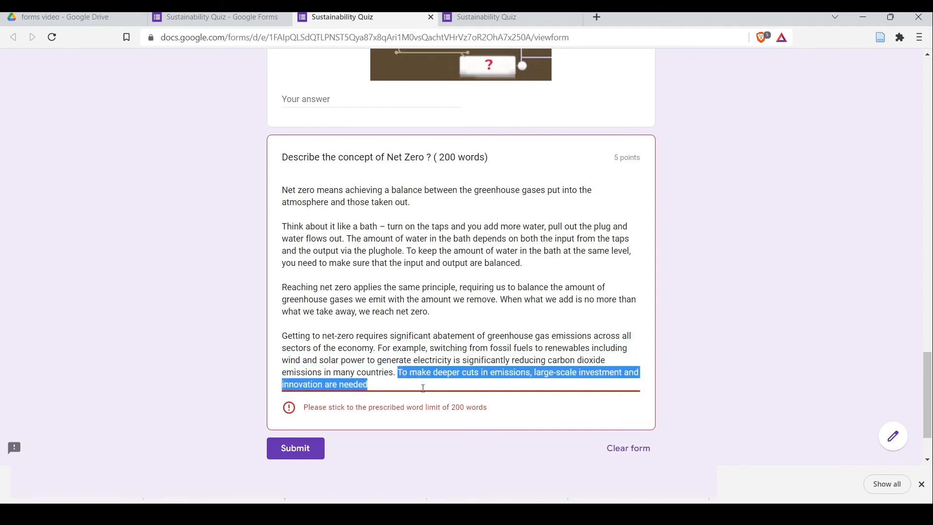
{"action": "key", "text": "BackSpace"}
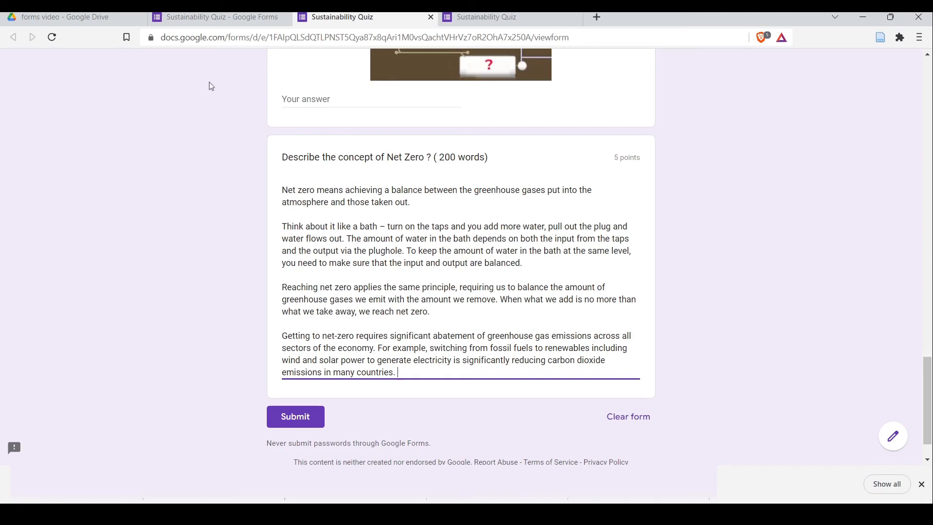
Return to the form editor, switch the Net Zero validation to Minimum character count, and restore Maximum character count.
{"action": "left_click", "coordinate": [194, 19]}
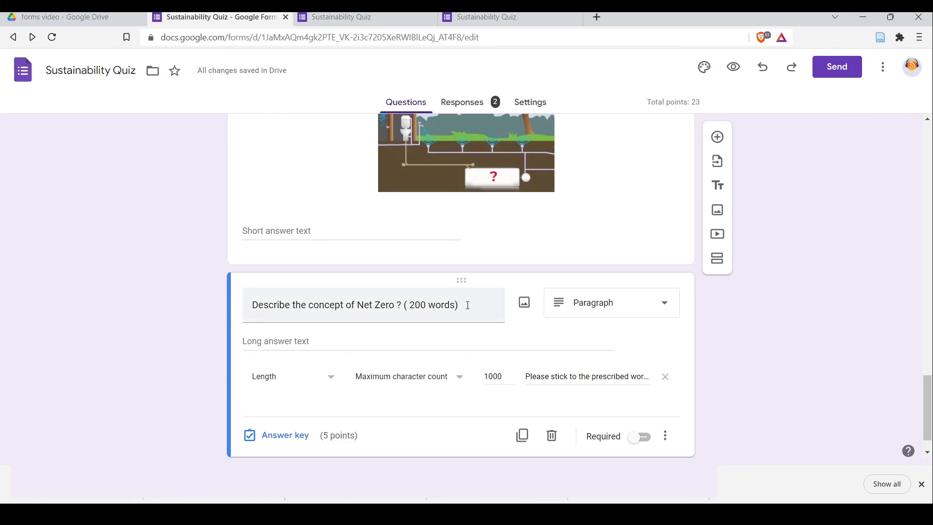
{"action": "left_click", "coordinate": [460, 383]}
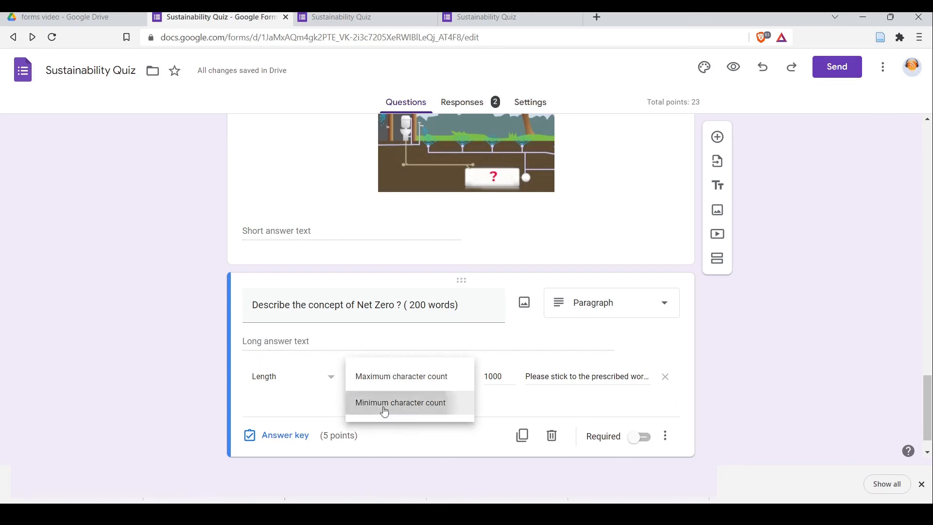
{"action": "left_click", "coordinate": [383, 410]}
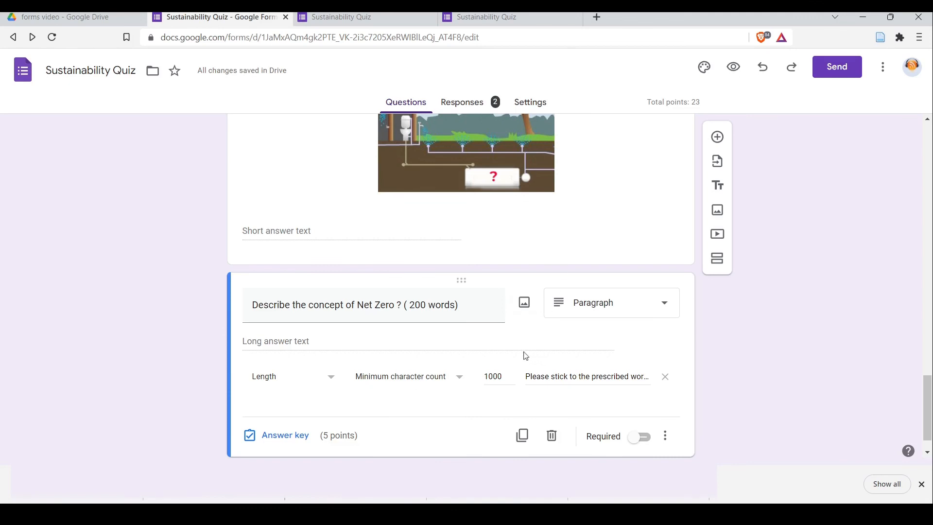
{"action": "left_click", "coordinate": [463, 383]}
{"action": "left_click", "coordinate": [399, 350]}
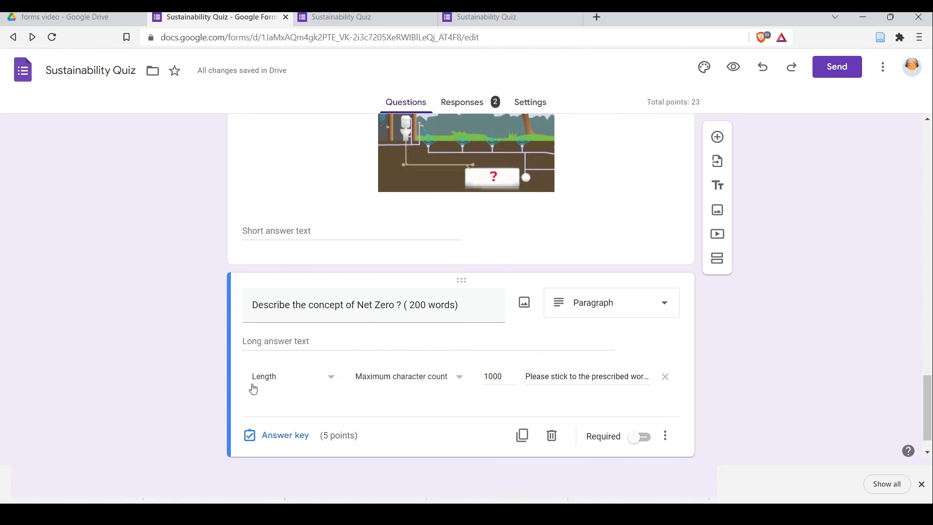